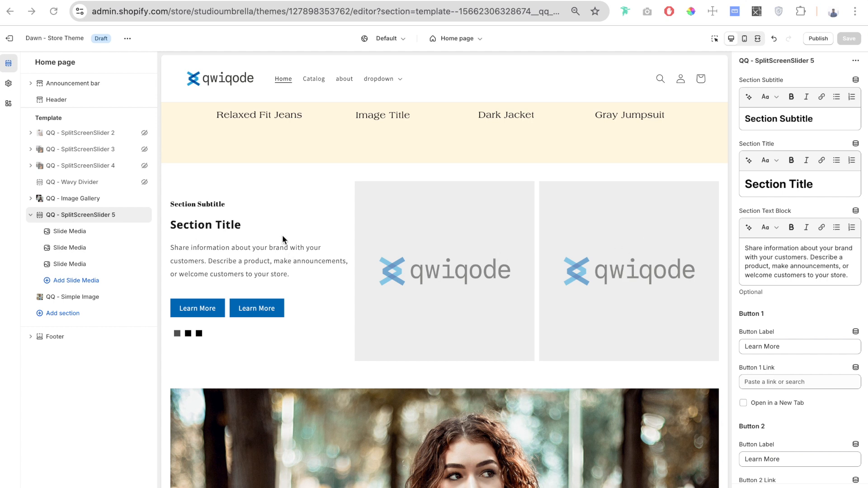
Set the first slide's main image to the JPG of the woman in an orange shirt and teal trousers
click(69, 232)
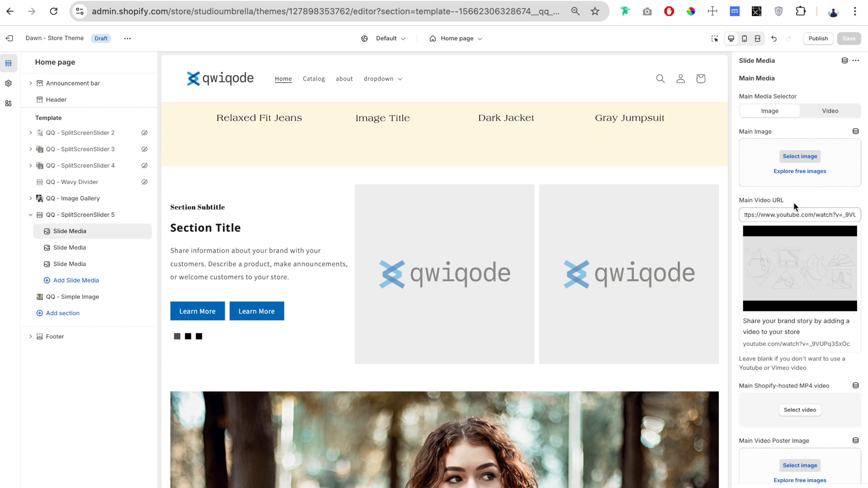
scroll(772, 189, down, 5)
scroll(772, 188, up, 5)
click(800, 157)
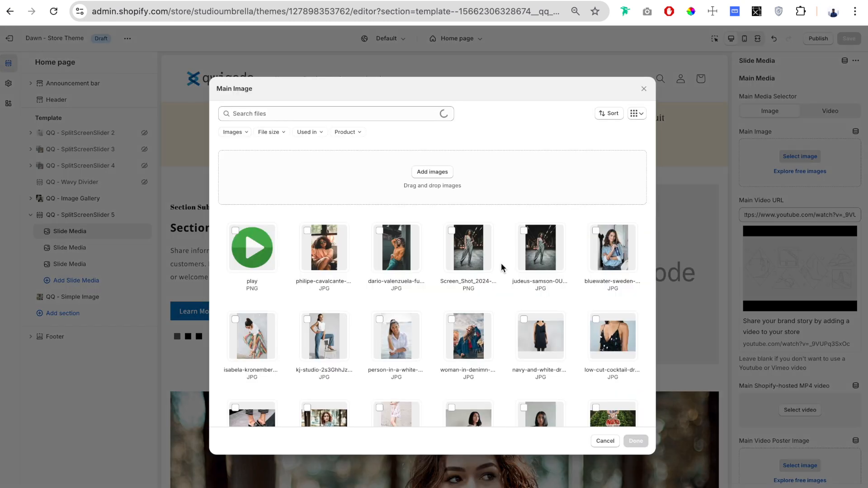
click(396, 248)
click(635, 441)
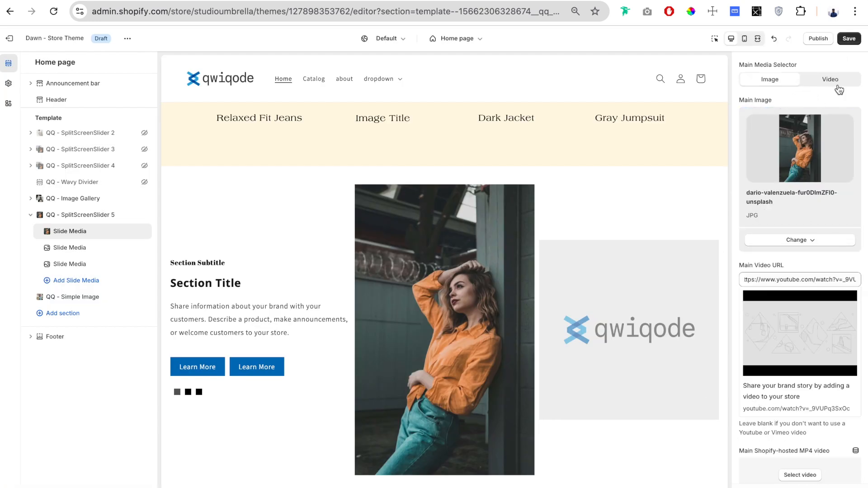
Switch the first slide's main media to Video and select the Shopify-hosted video 6815065-uhd_4096_1974_30fps
click(834, 86)
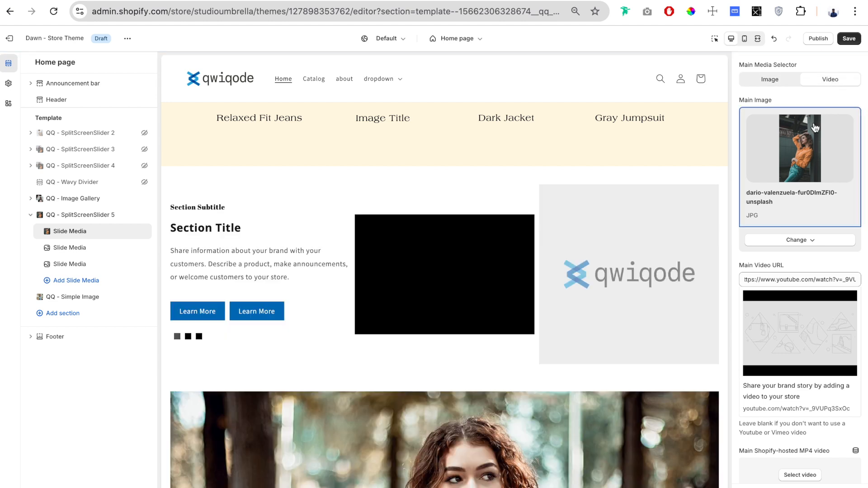
triple_click(799, 251)
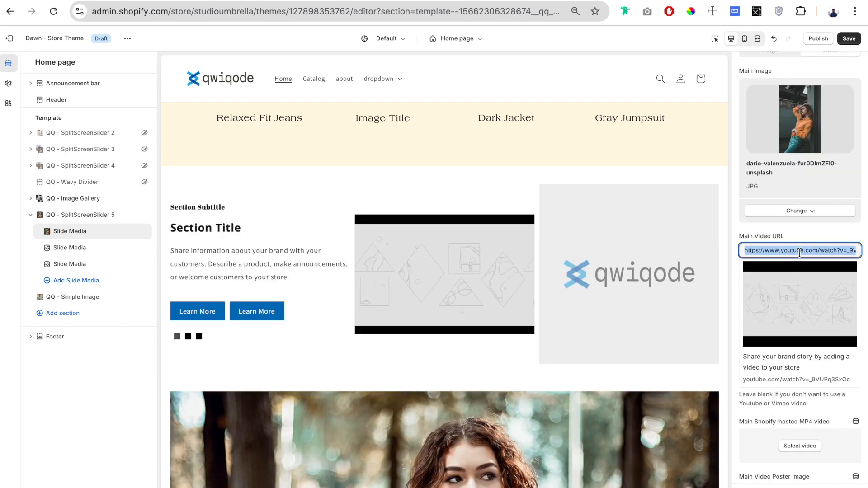
click(799, 235)
scroll(797, 280, down, 3)
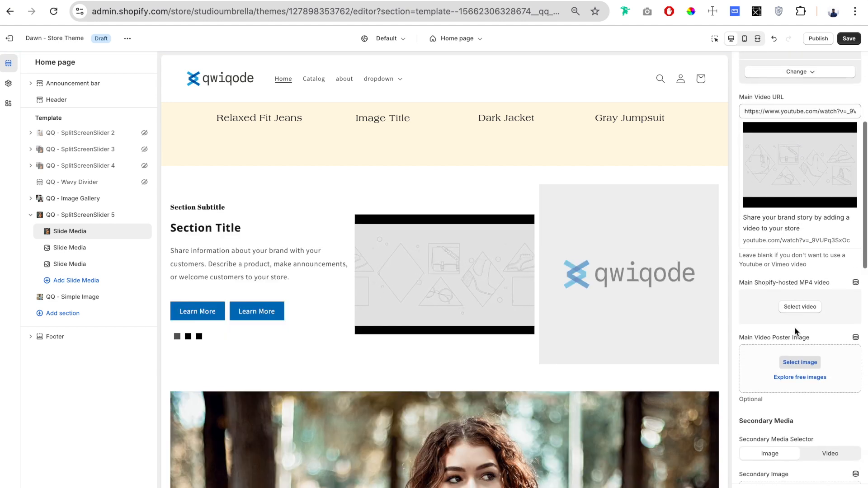
click(800, 307)
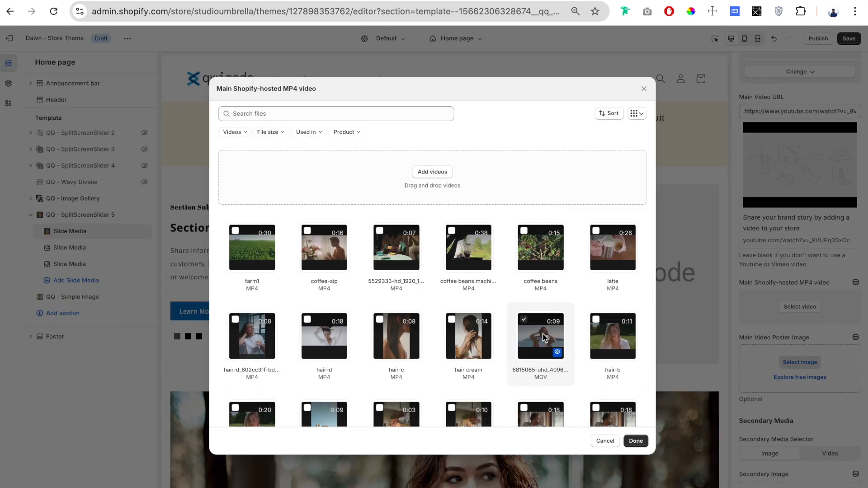
click(637, 440)
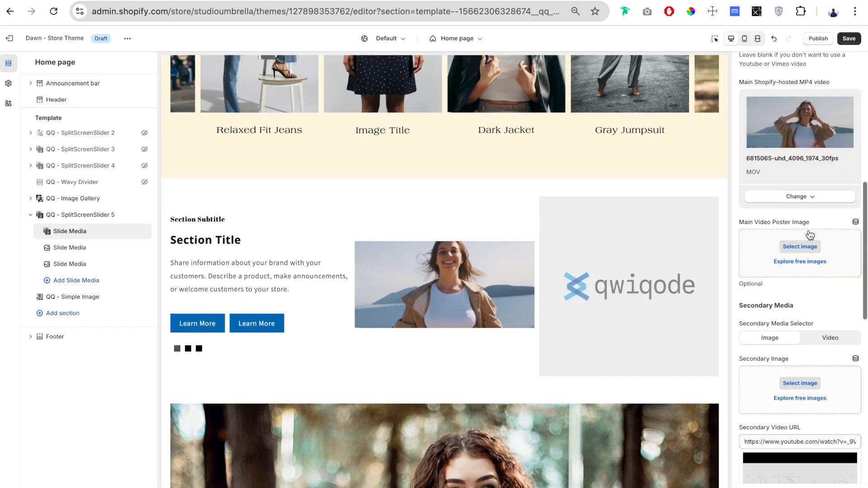
Set the main video's poster image to the orange-shirt photo and play the video in the preview
drag(813, 225, 771, 223)
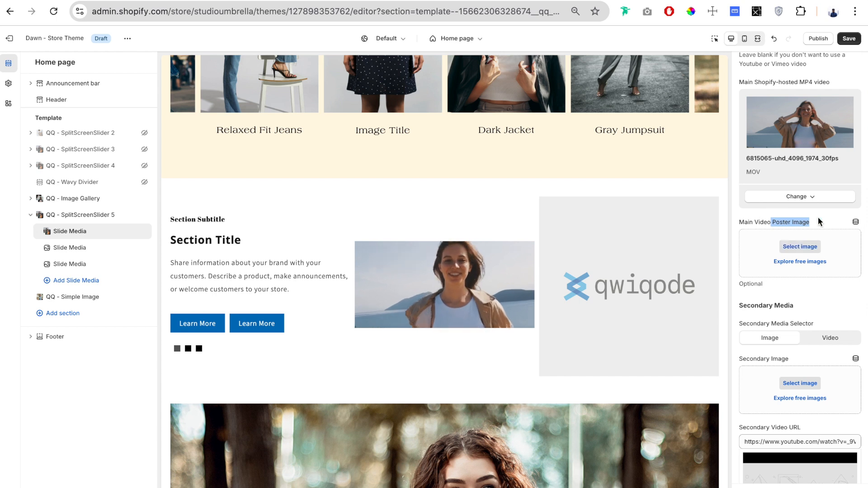
click(816, 247)
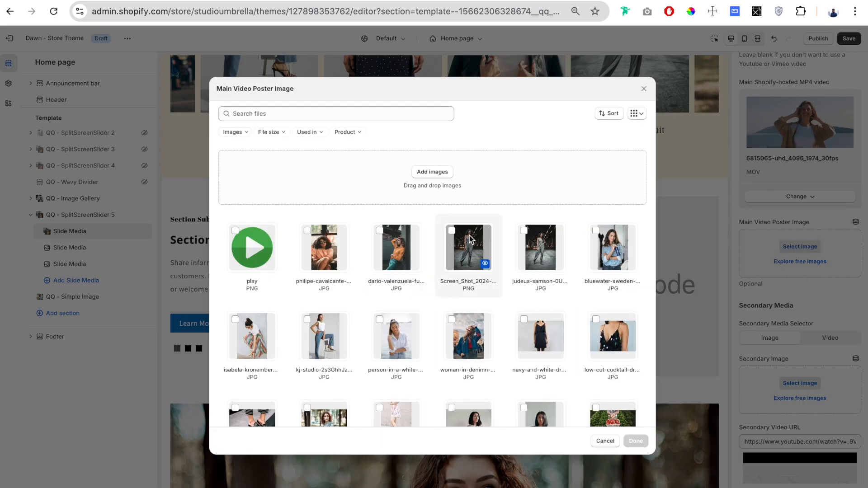
click(406, 254)
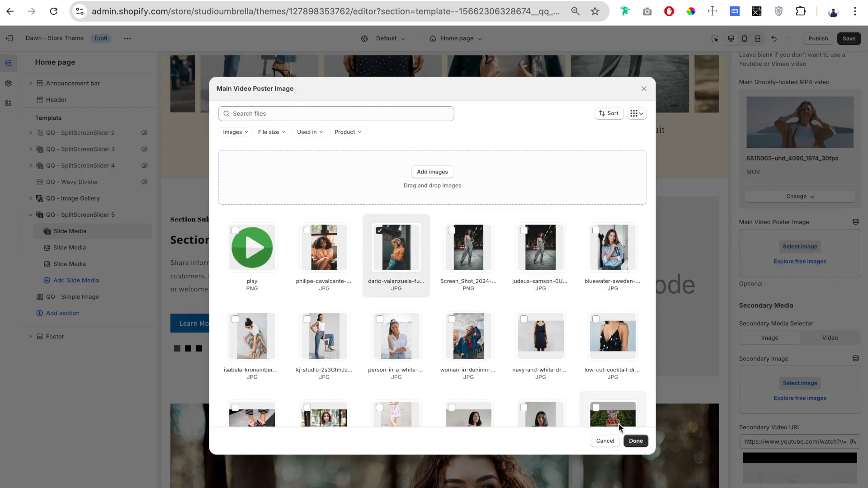
click(636, 441)
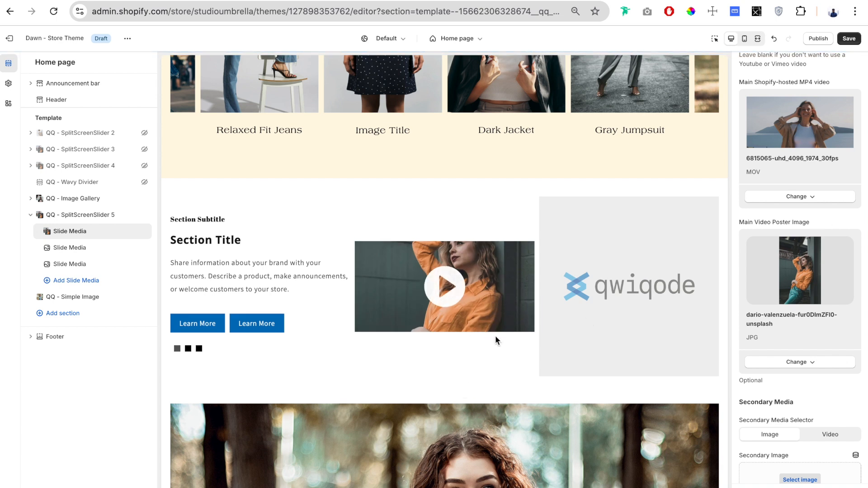
click(477, 321)
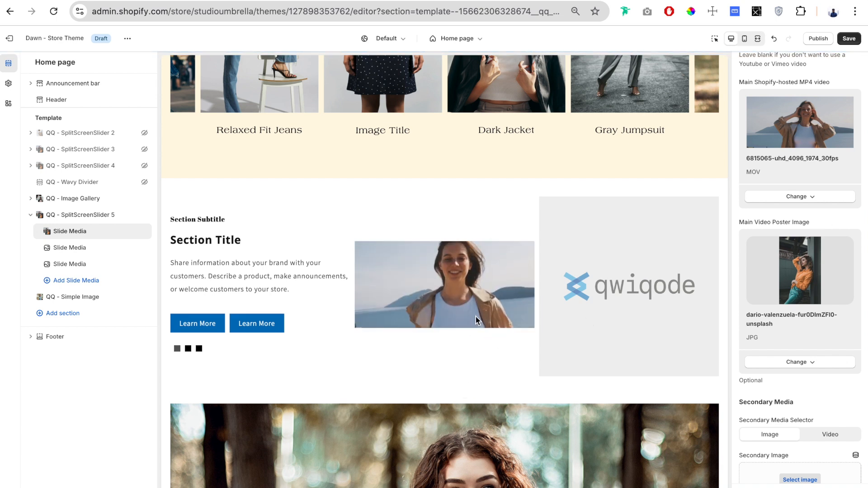
Set the first slide's secondary image to the photo of the seated woman in a peach sweater and sunglasses
scroll(794, 247, down, 3)
scroll(793, 247, down, 2)
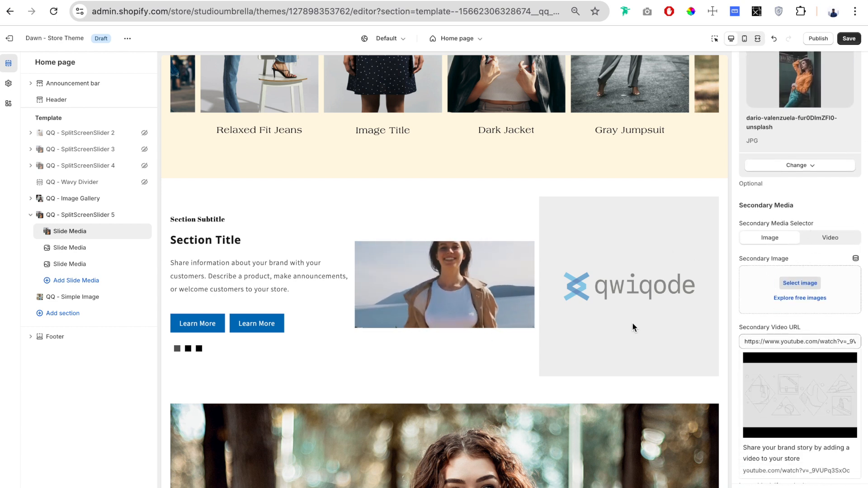
click(809, 287)
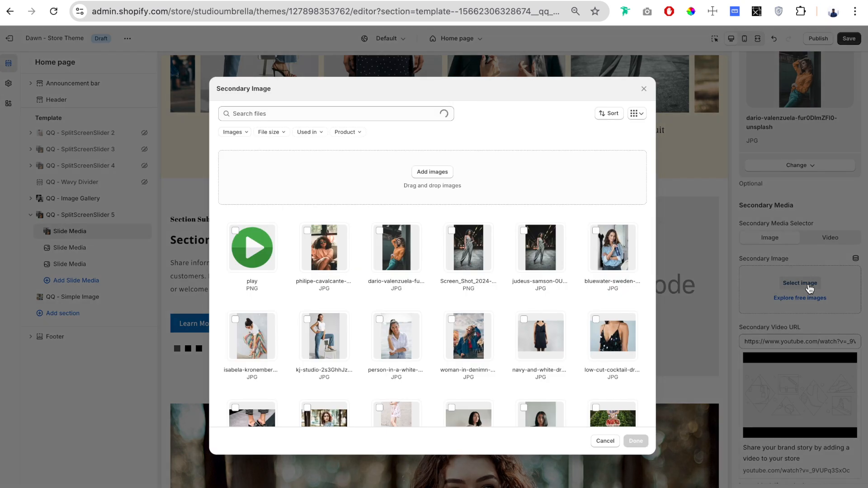
click(469, 254)
click(635, 440)
Set the first slide's play icon to the green play PNG from the store's files
scroll(782, 339, down, 2)
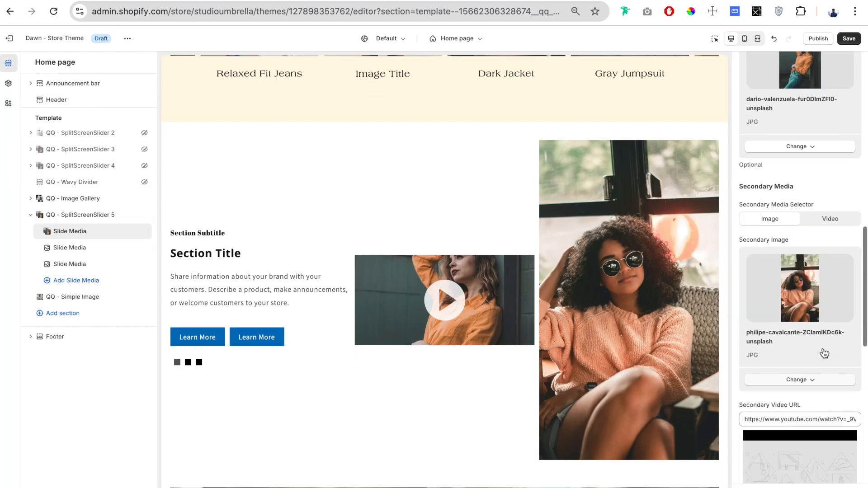
scroll(813, 357, down, 3)
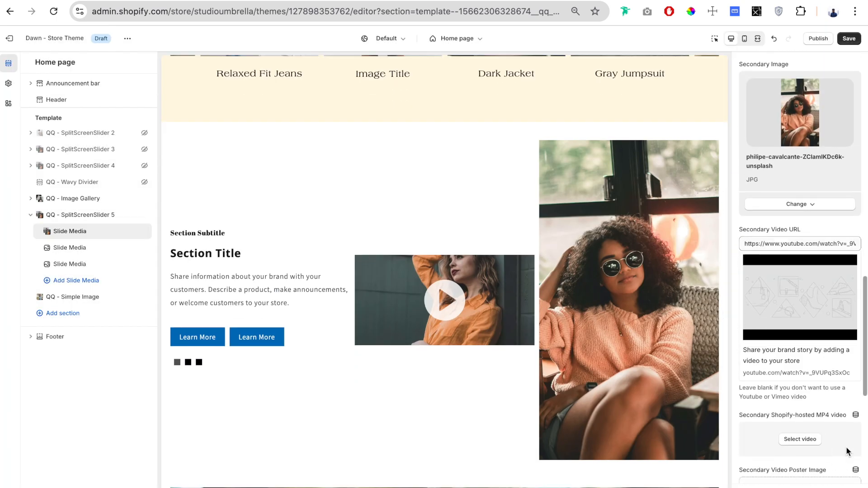
scroll(639, 339, up, 3)
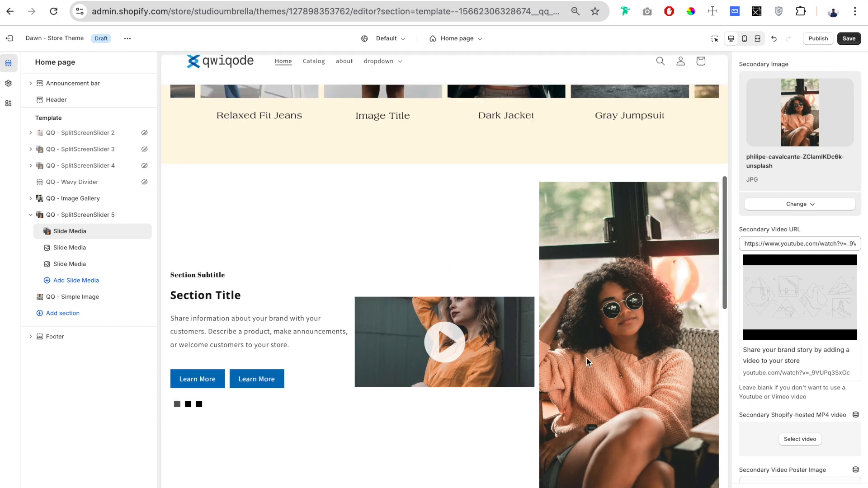
scroll(633, 425, down, 1)
scroll(723, 405, down, 1)
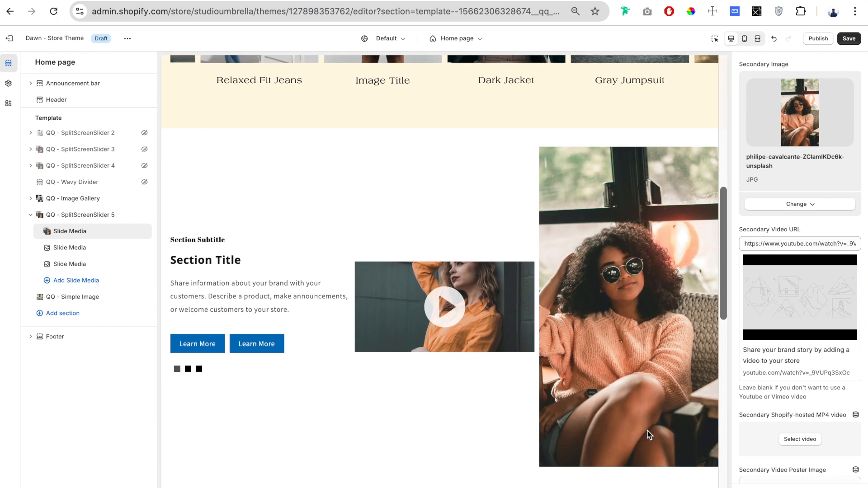
scroll(757, 232, down, 8)
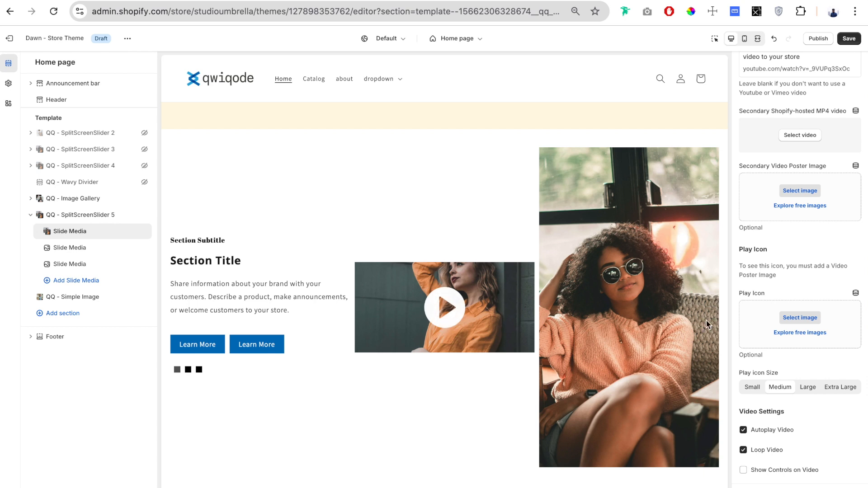
drag(780, 293, 741, 296)
click(774, 287)
scroll(792, 328, up, 1)
click(793, 323)
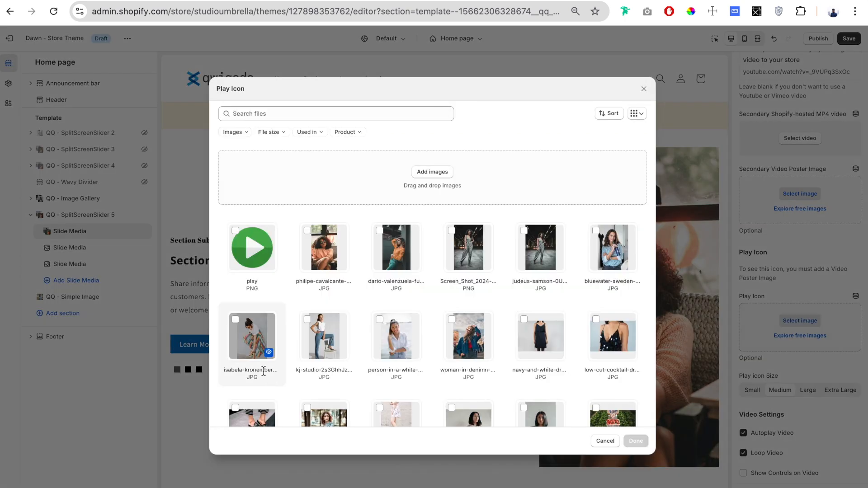
click(249, 251)
click(636, 442)
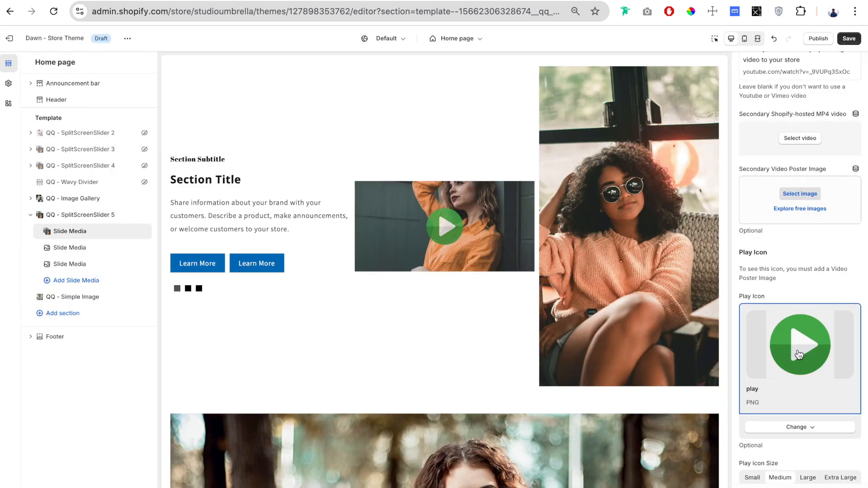
Try the Extra Large play icon size, and return the size to Medium
scroll(835, 335, down, 2)
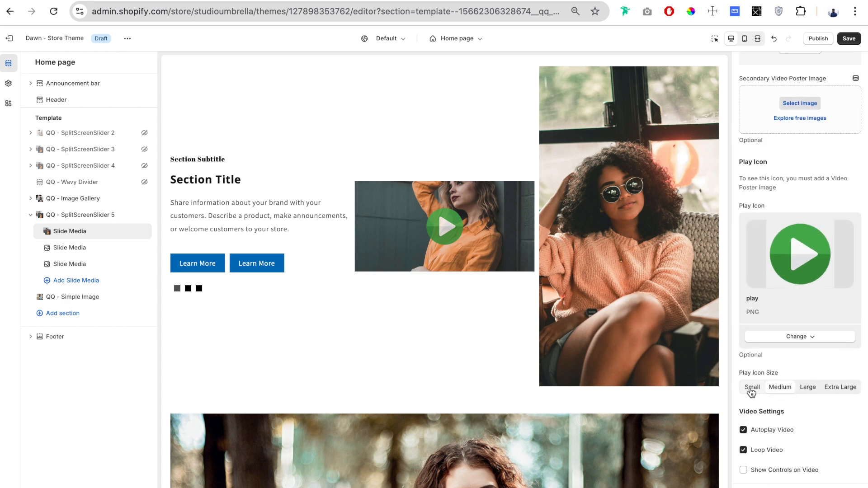
click(841, 387)
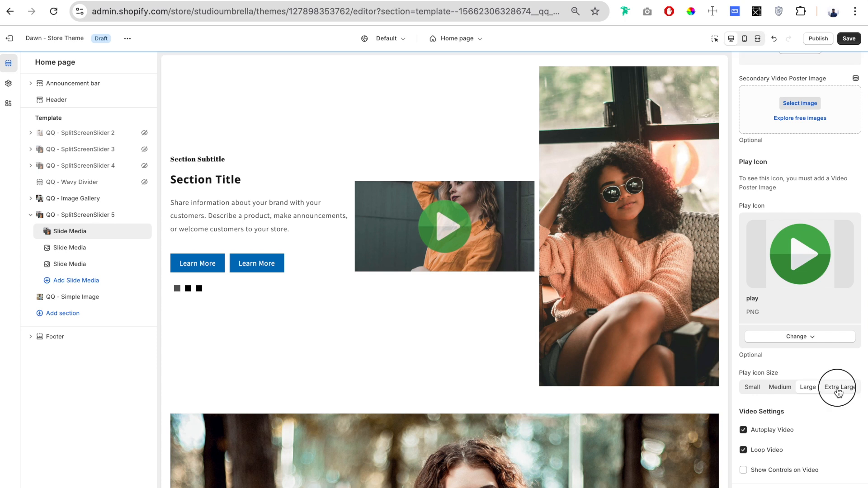
click(781, 389)
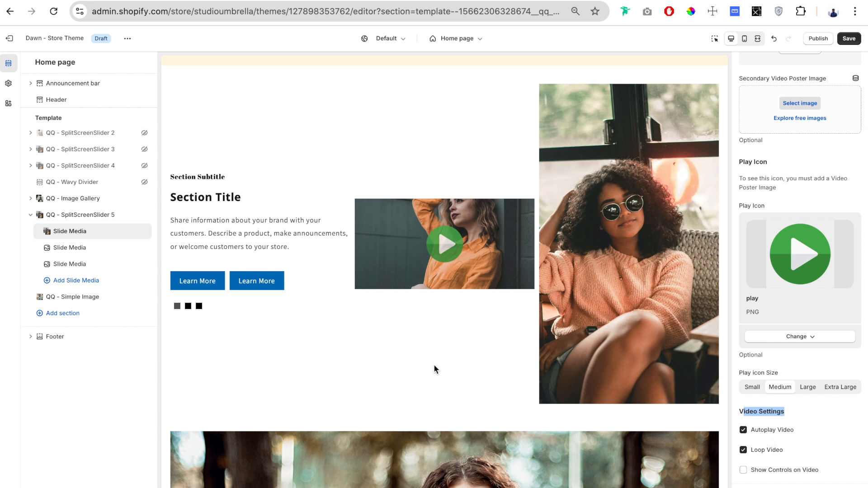
Try out the Autoplay Video and Loop Video settings, leaving both options enabled
scroll(797, 235, up, 10)
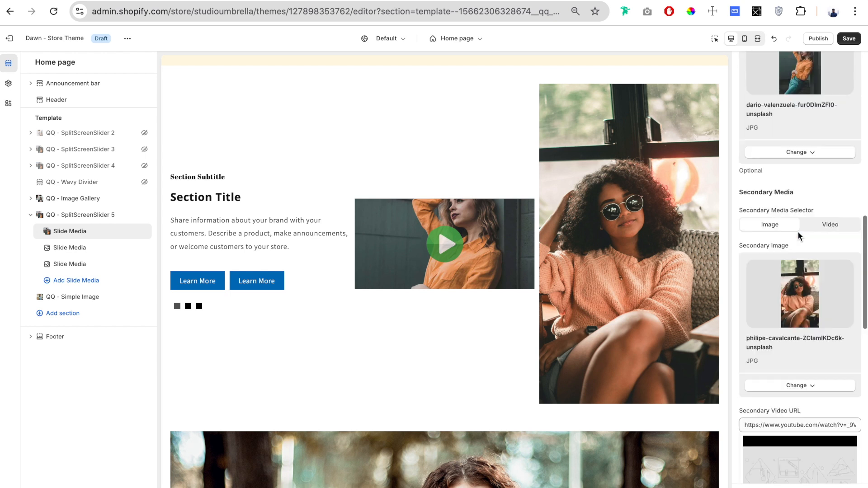
scroll(798, 233, down, 10)
click(783, 432)
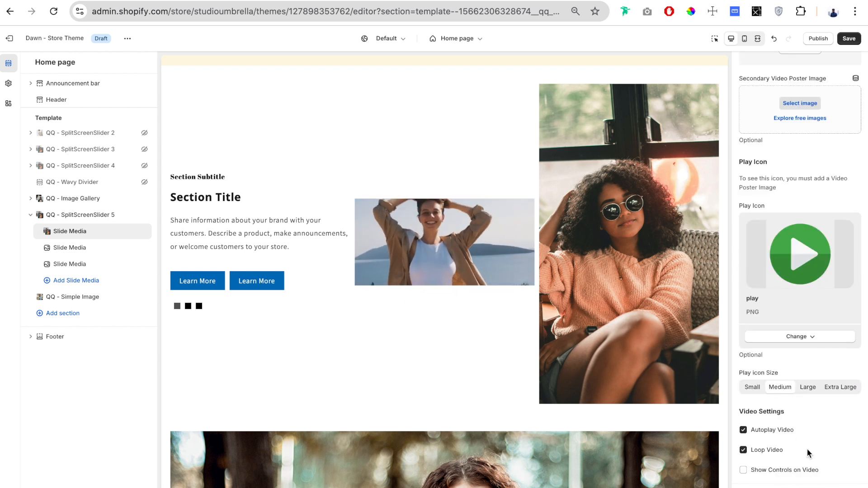
click(743, 430)
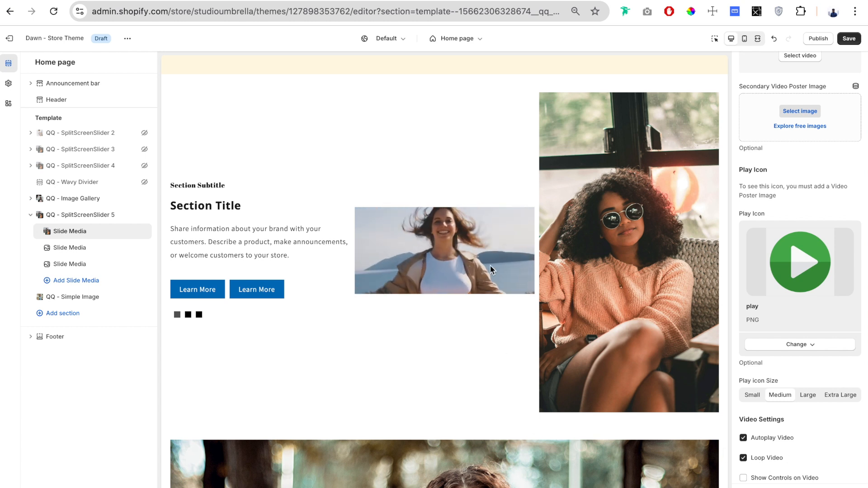
click(744, 458)
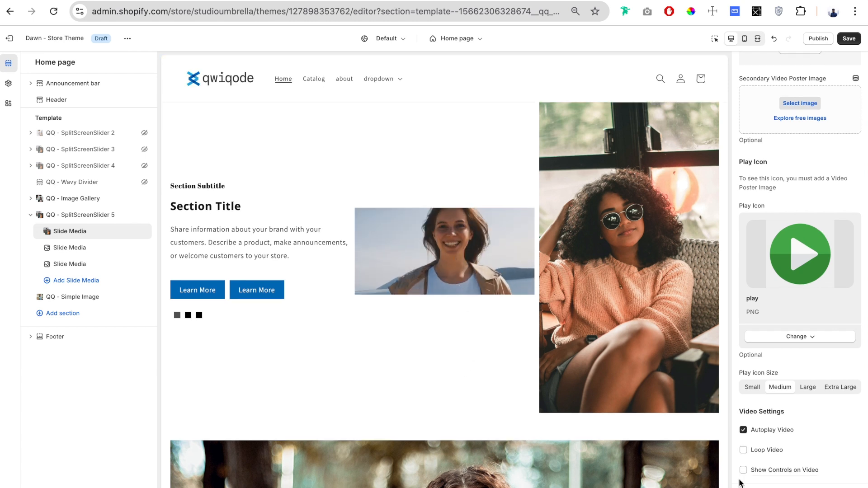
click(744, 450)
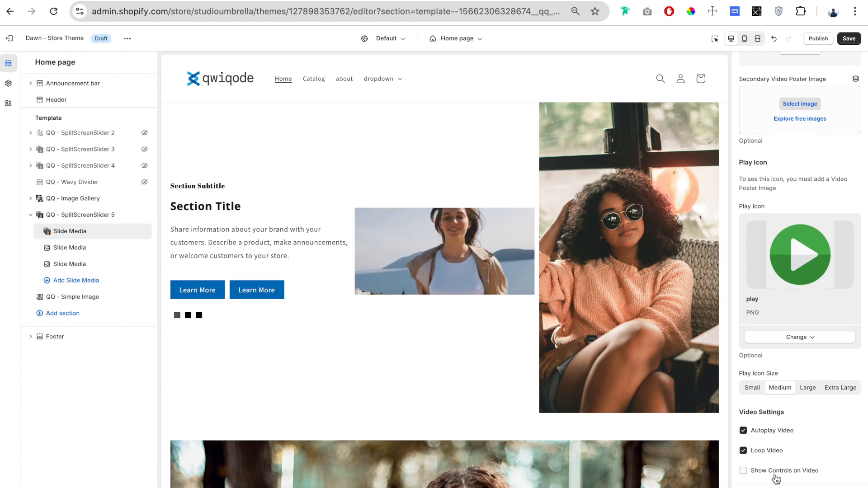
Try showing controls on the video, pause and resume playback with them, and disable the controls again
click(745, 472)
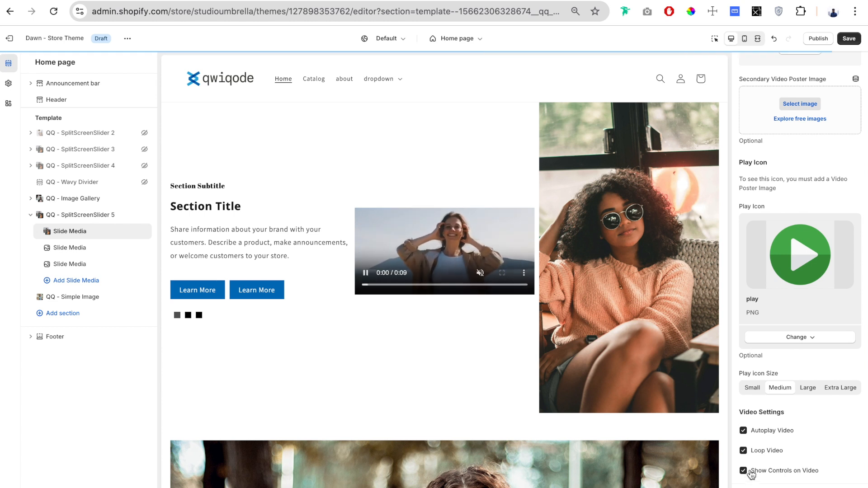
click(368, 274)
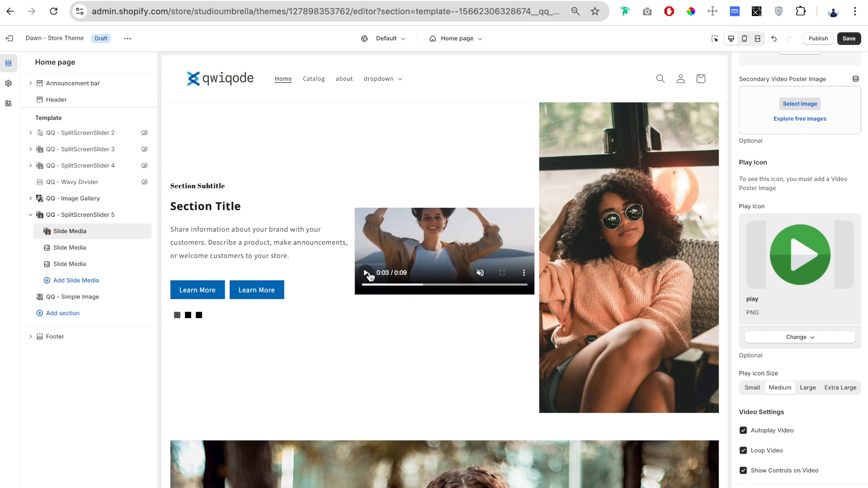
click(368, 274)
click(744, 471)
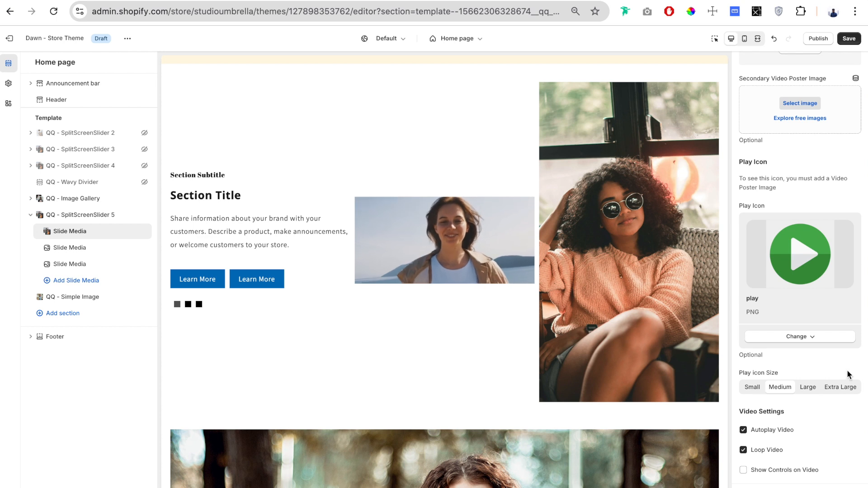
Set the second slide's main image to the gray jumpsuit photo and its secondary image to the isabela-kronember… JPG from the store's files
click(55, 247)
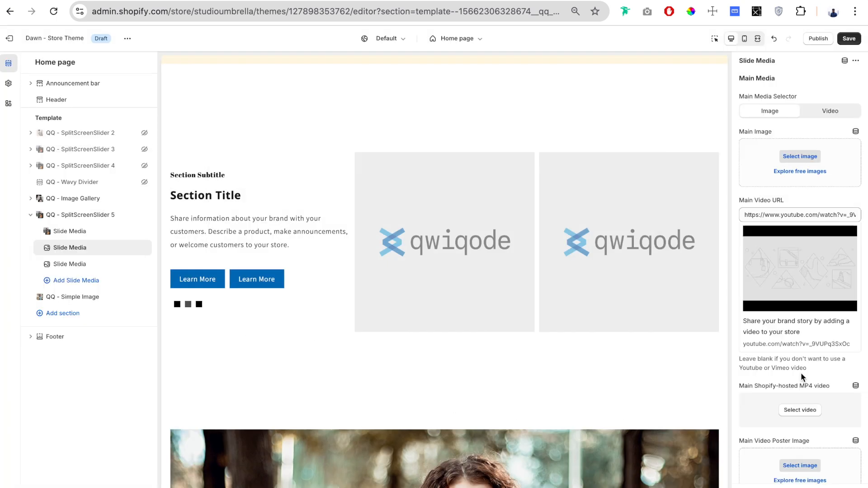
scroll(783, 324, down, 6)
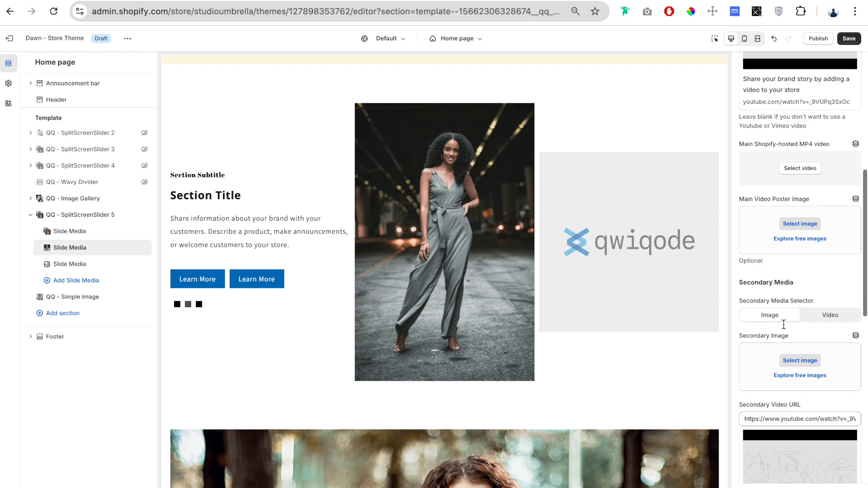
click(800, 321)
click(252, 333)
click(636, 440)
Set the third slide's main image to the woman in the denim jacket and its secondary image to the woman in the black leather jacket
click(59, 266)
scroll(807, 278, up, 10)
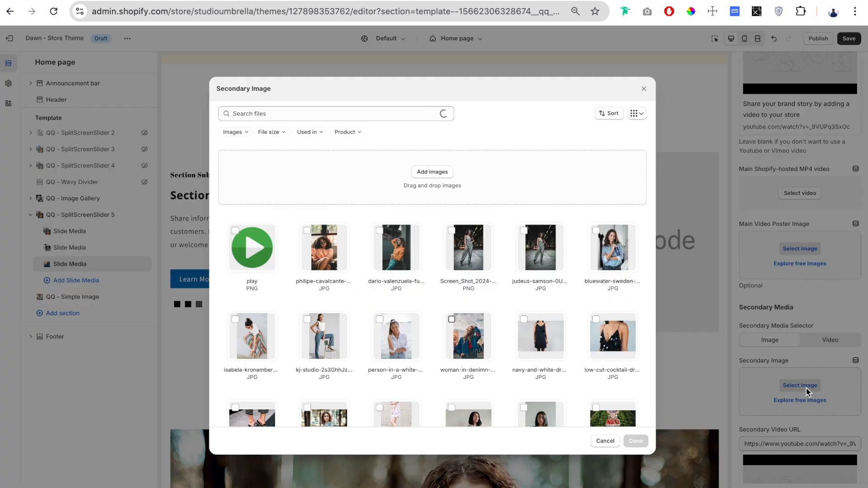
click(636, 441)
scroll(811, 362, down, 10)
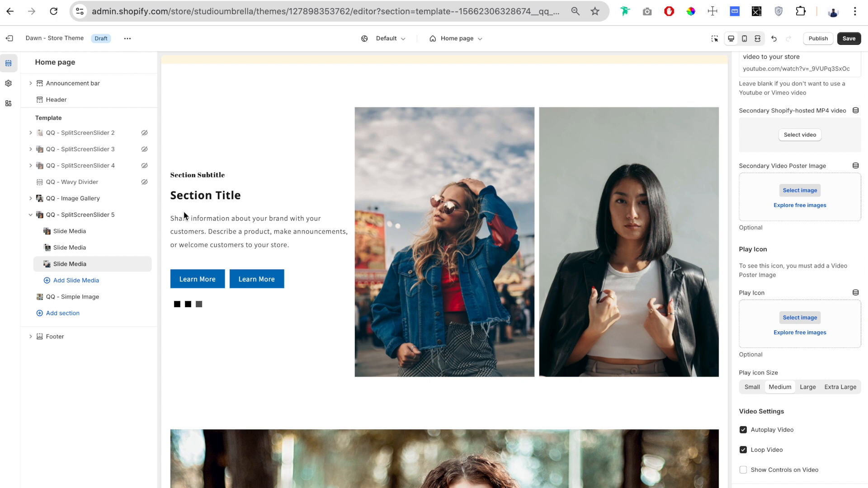
Change the QQ - SplitScreenSlider 5 section title to "Modern Chic" and its subtitle to "Embrace the Art of Fashion"
click(82, 219)
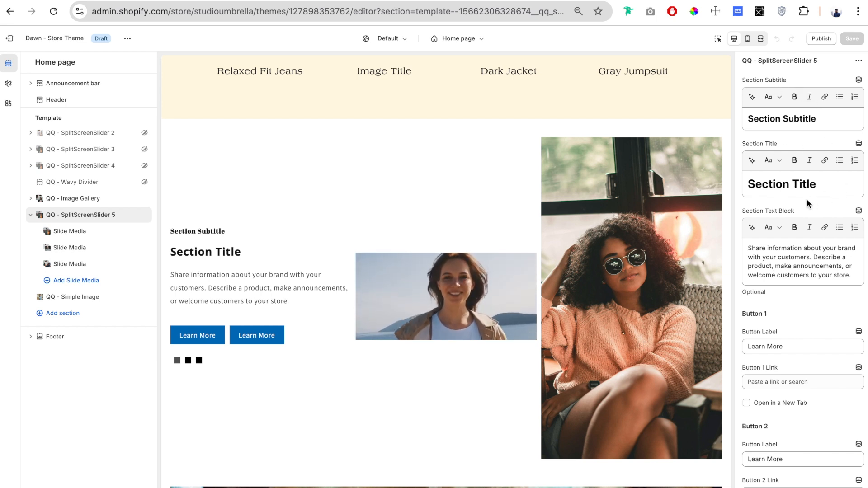
click(804, 188)
key(ctrl+a)
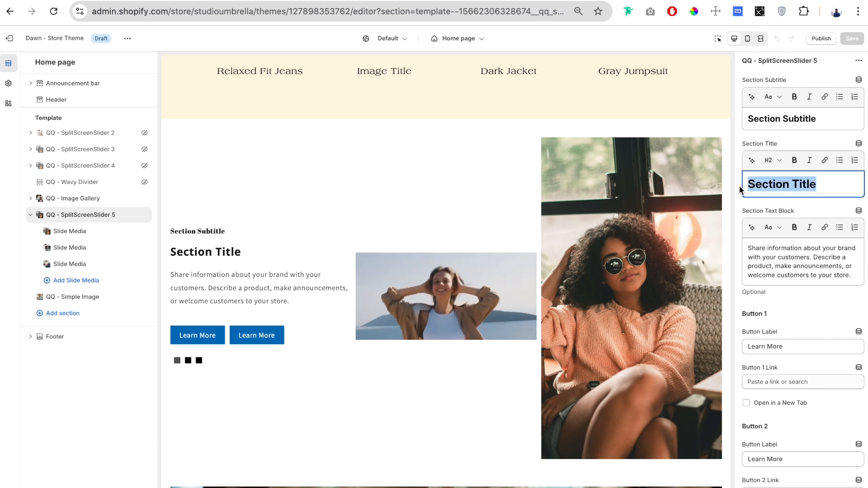
text(Modern Chic)
click(803, 118)
key(ctrl+a)
text(Embrace the Art of Fashion)
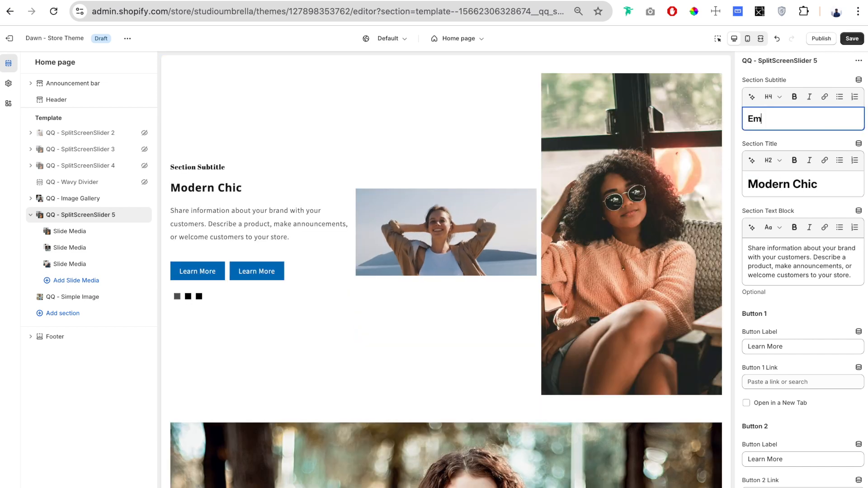
Replace the section text block with the paragraph running from "Discover your unique style with our latest collection." to "express yourself with confidence."
click(823, 276)
key(ctrl+a)
text(Discover your unique style with our latest collection. From bold patterns to timeless classics, each piece is designed to make a statement. Elevate your wardrobe and express yourself with confidence.)
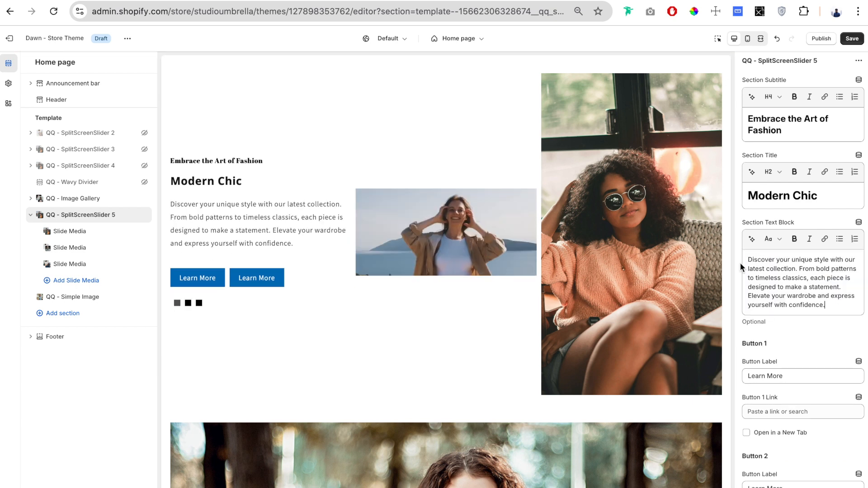
Try the Heading 1, Heading 6 and Paragraph styles on the section title "Modern Chic"
click(821, 197)
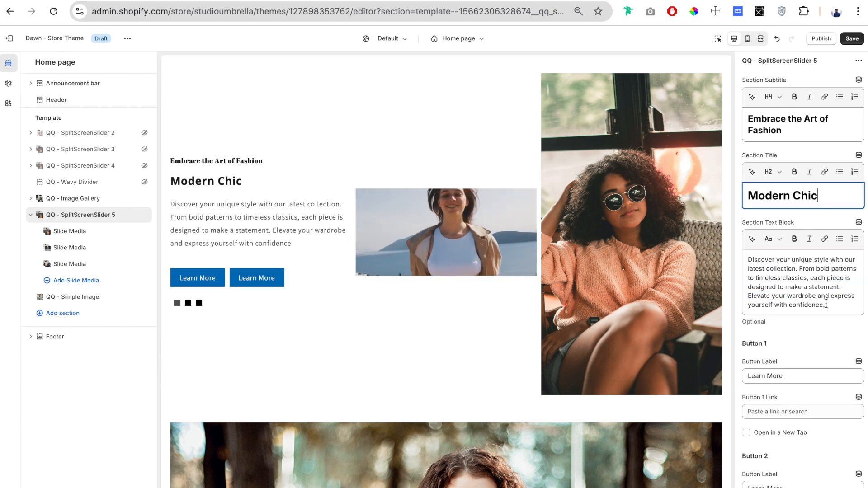
drag(824, 196, 757, 197)
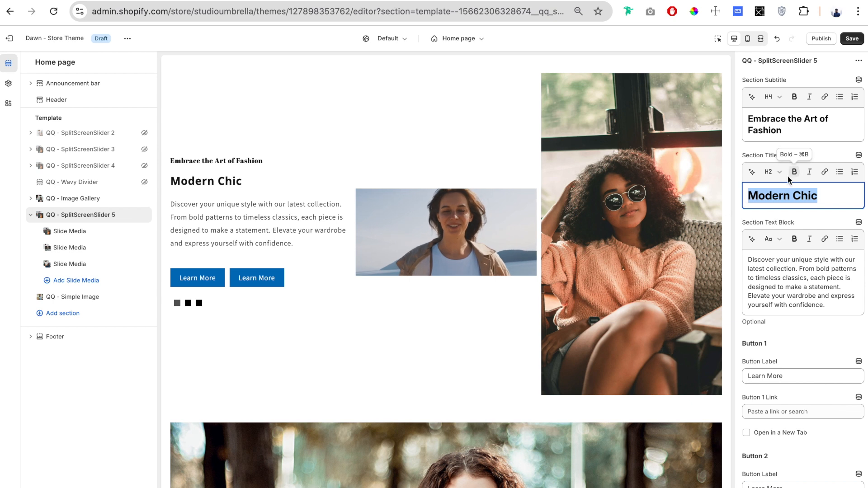
click(772, 171)
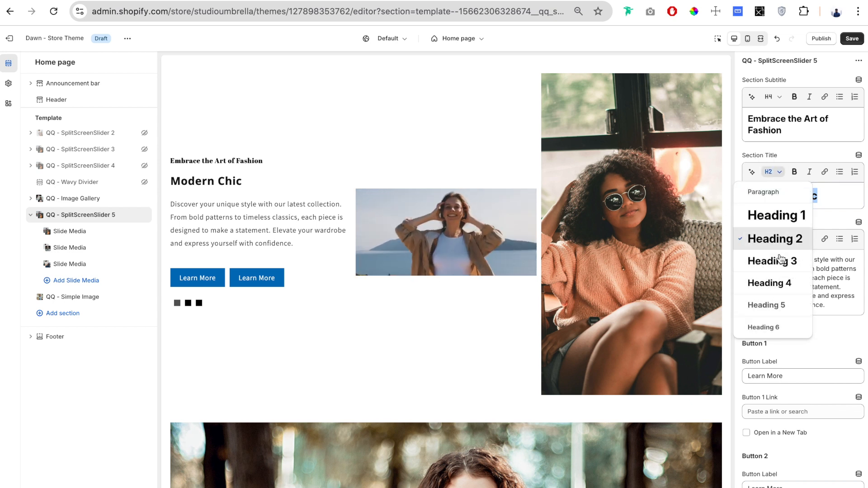
click(776, 216)
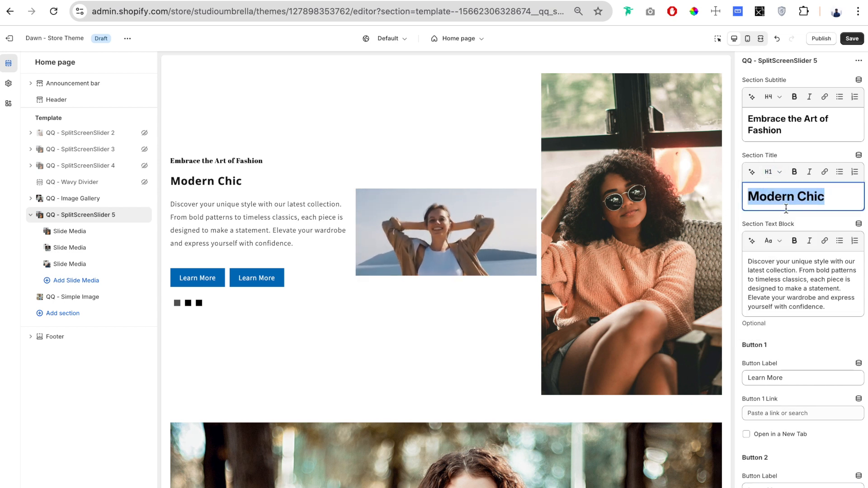
click(776, 176)
click(784, 331)
click(774, 173)
click(774, 193)
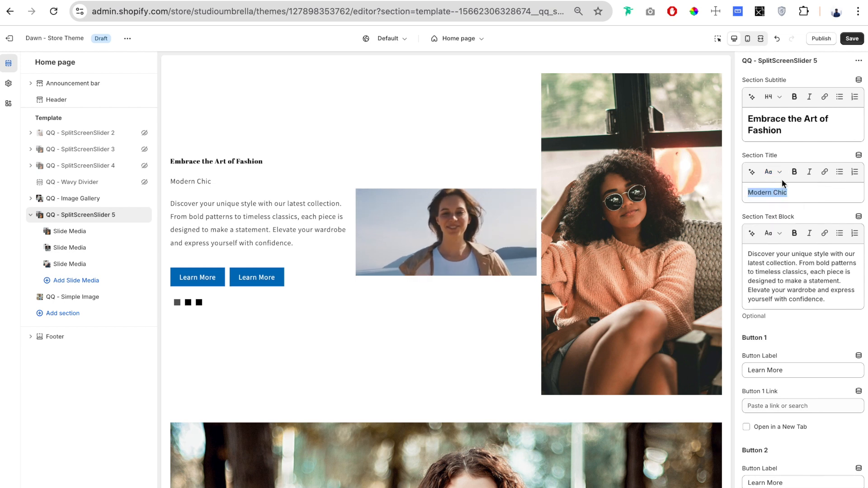
Try bold and italic formatting on the word "Chic" in the section title
drag(795, 192, 779, 193)
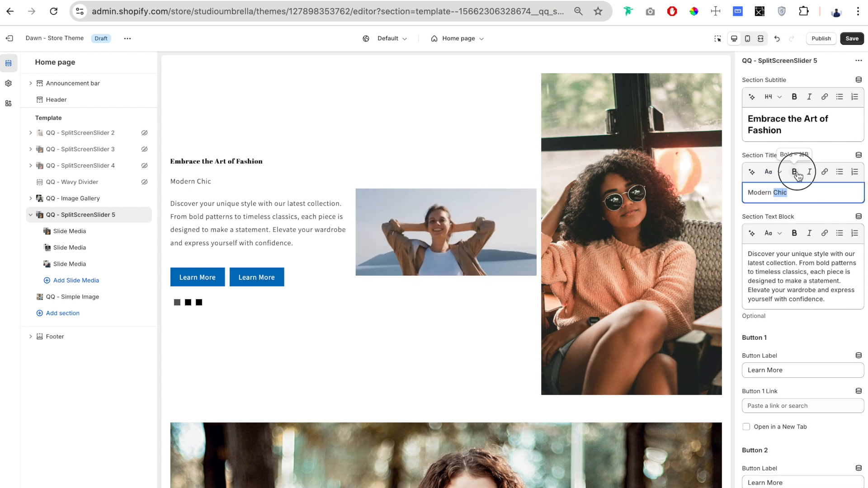
click(845, 218)
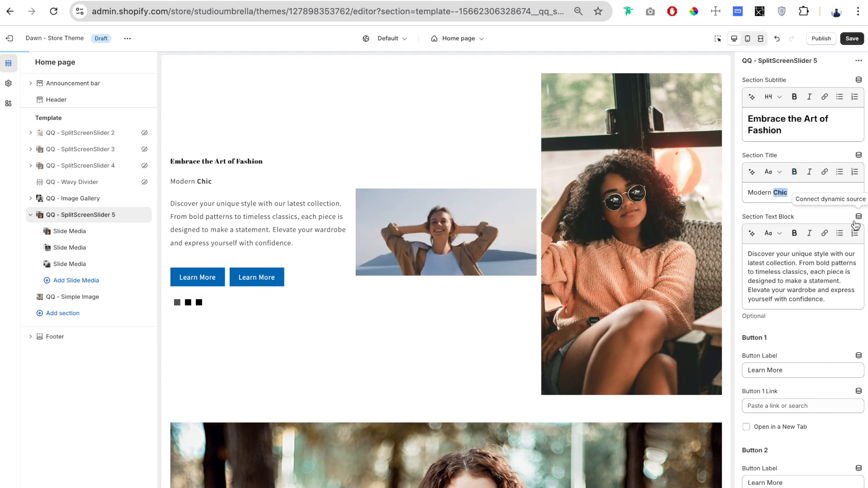
click(811, 176)
Return the whole section title to the Heading 2 style and remove the italics from "Chic"
drag(796, 194, 735, 195)
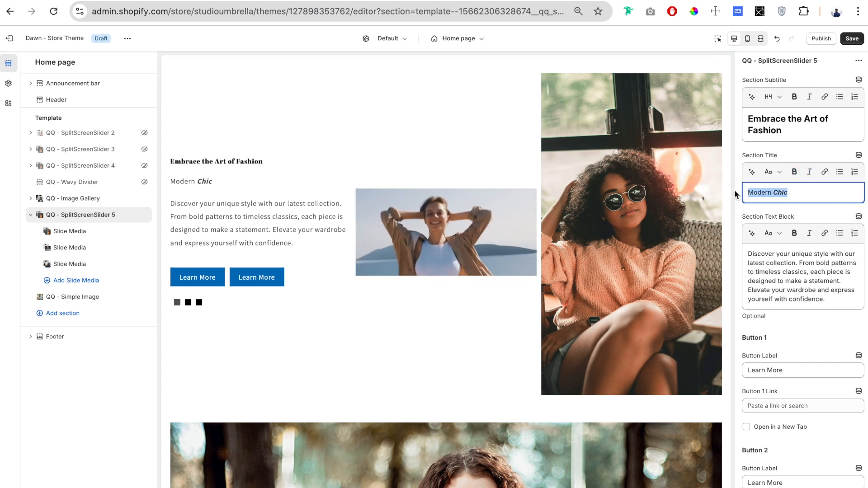
click(780, 178)
click(796, 240)
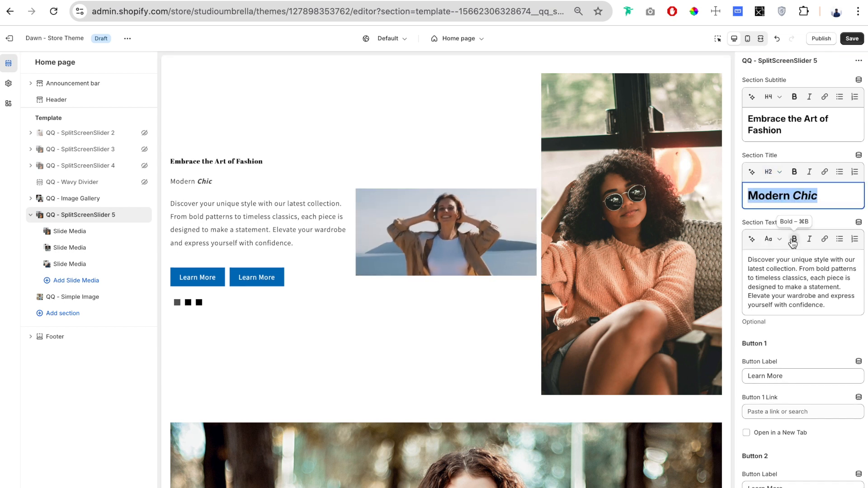
double_click(814, 195)
click(810, 177)
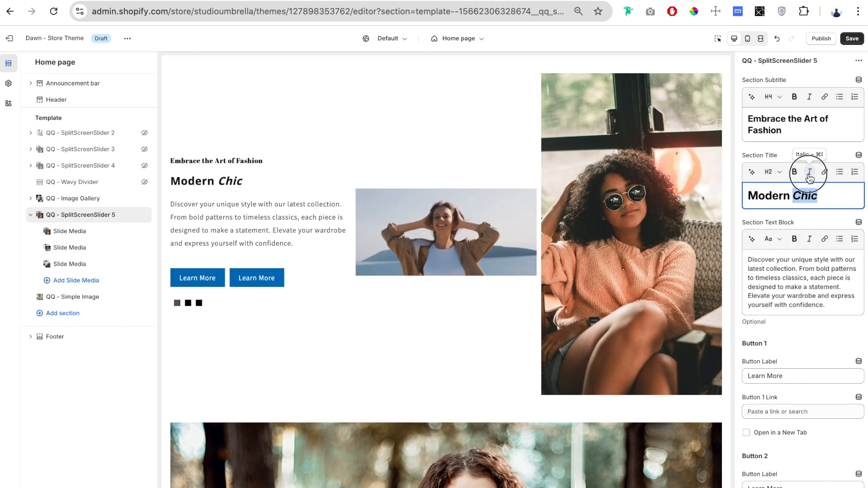
Set Button 1's label to "Buy Now" and link it to the Artisanal Coffee Mug product
scroll(774, 160, down, 5)
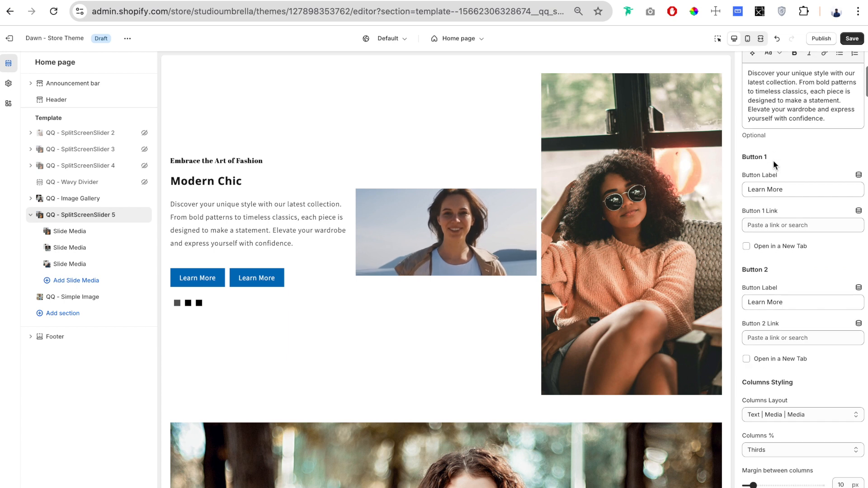
drag(797, 163, 740, 162)
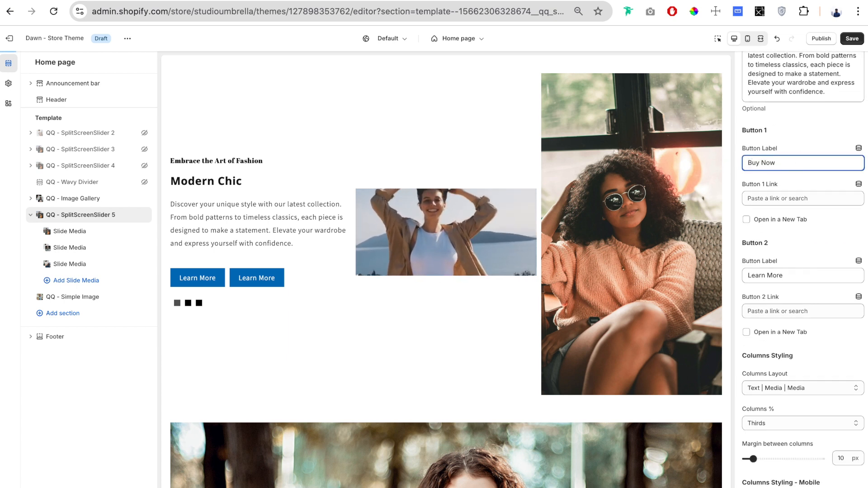
key(Tab)
click(803, 117)
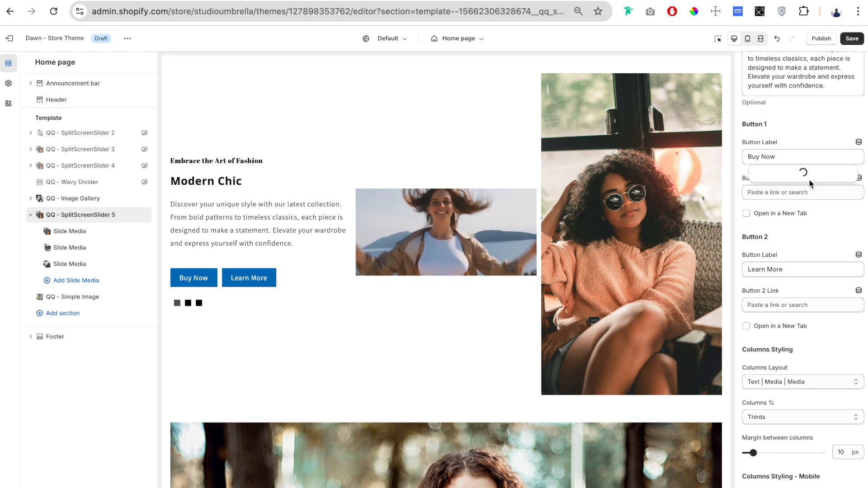
click(787, 283)
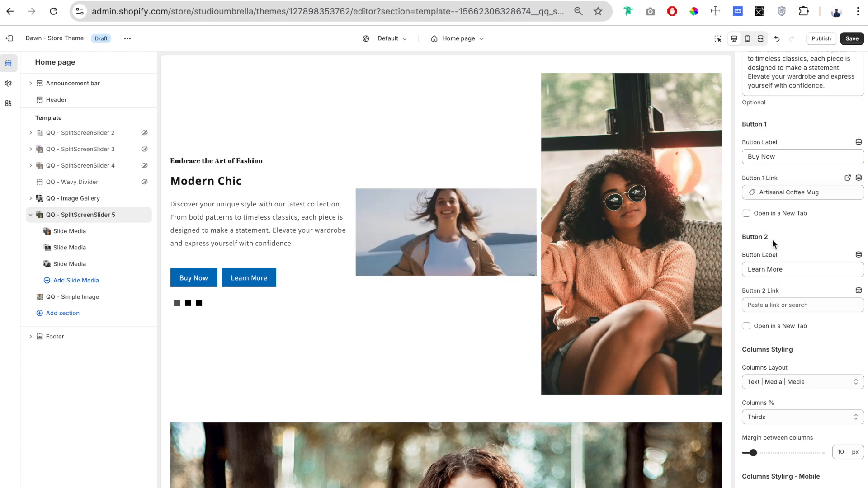
Try the Open in a New Tab option for Button 1, and turn it off again
click(779, 215)
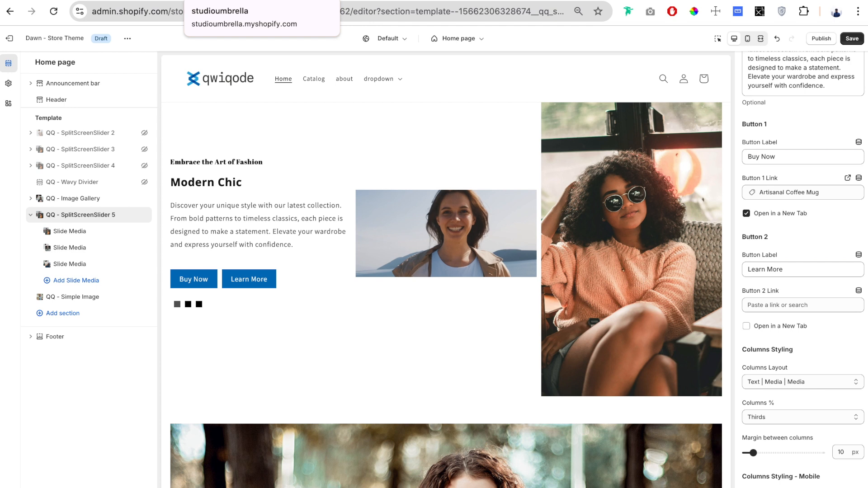
click(748, 215)
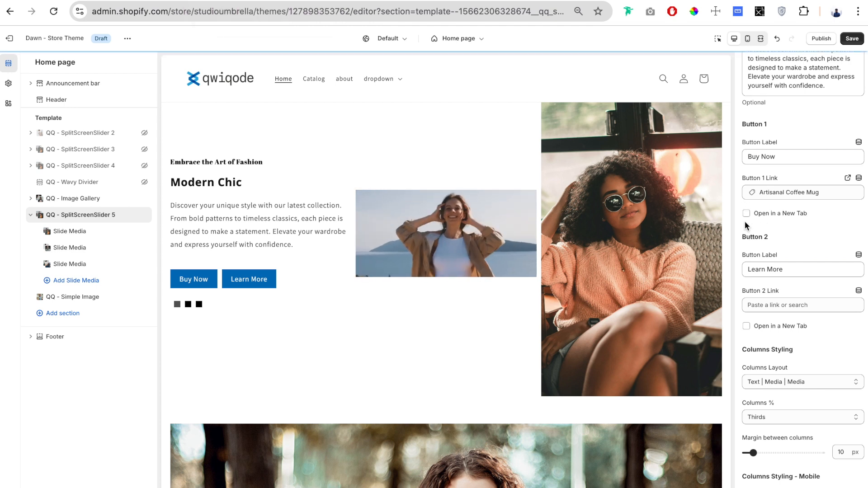
Set Button 2's label to "View All" and link it to the Fashion collection
scroll(751, 222, down, 3)
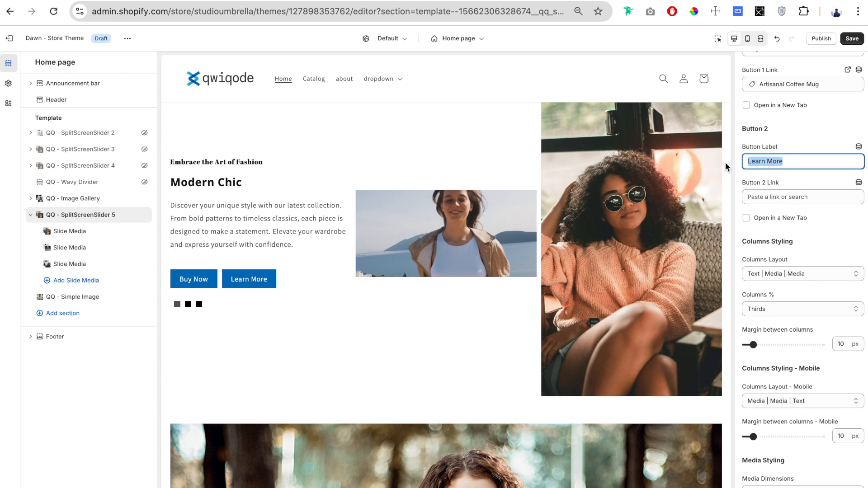
text(View All)
click(796, 197)
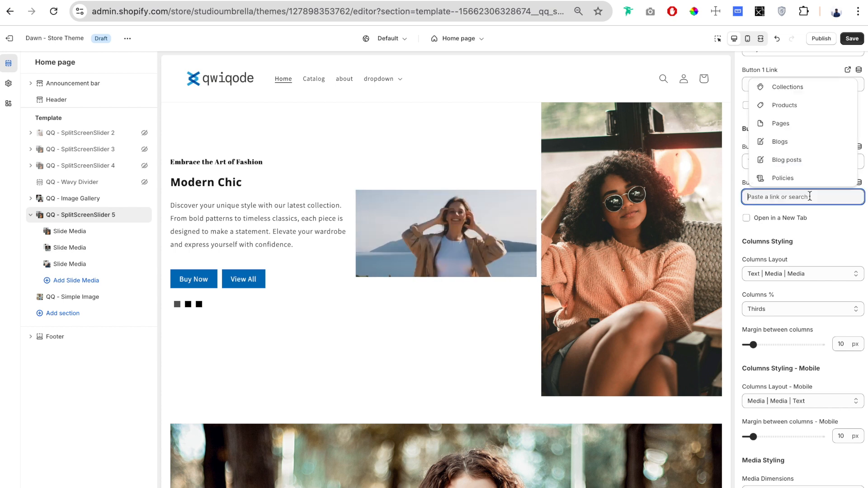
click(808, 95)
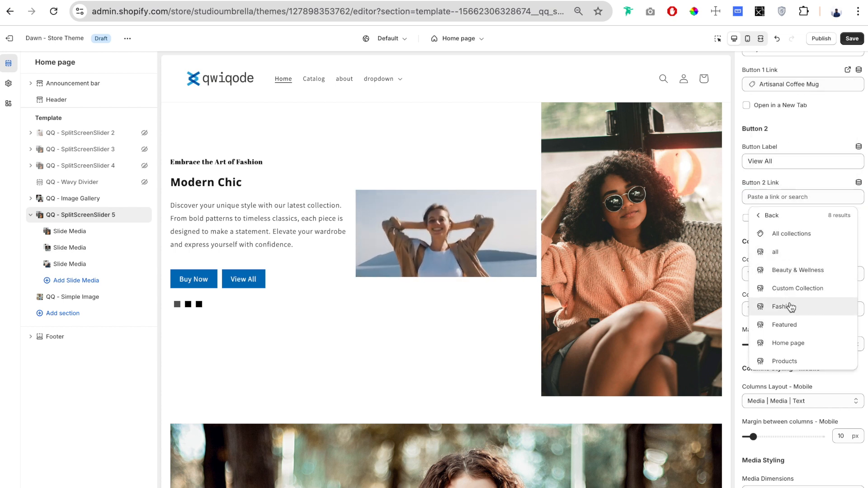
click(789, 304)
Try clearing Button 2's label to hide the button, and undo the deletion
triple_click(824, 162)
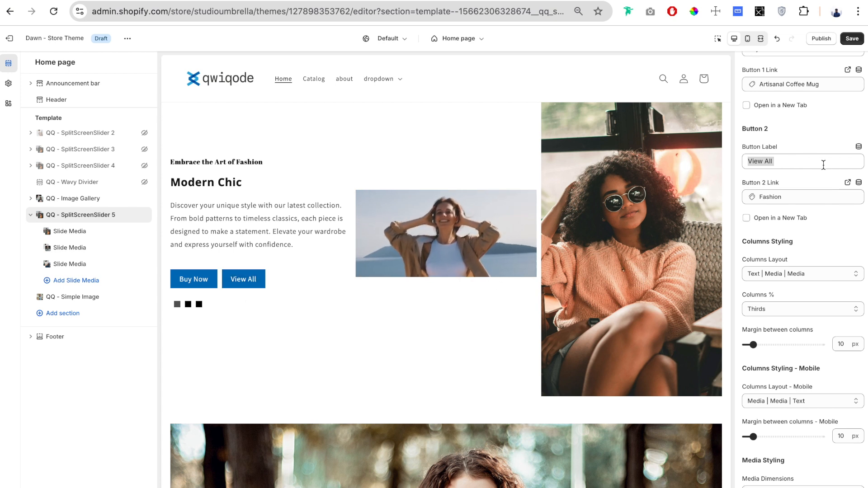
key(BackSpace)
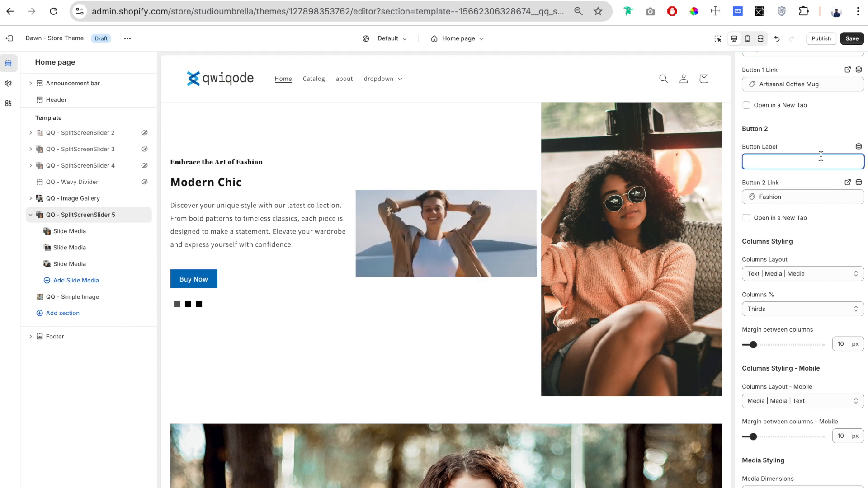
key(ctrl+z)
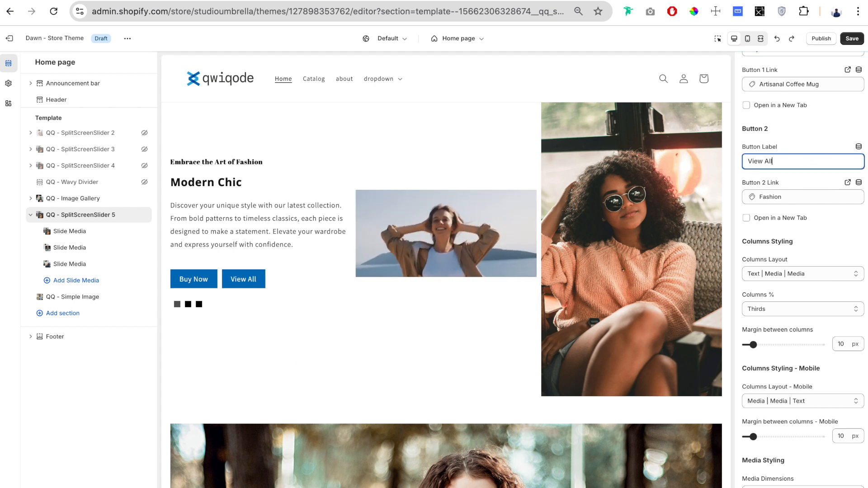
Try the Media | Text | Media columns layout, and switch the layout to Media | Media | Text
scroll(783, 121, down, 3)
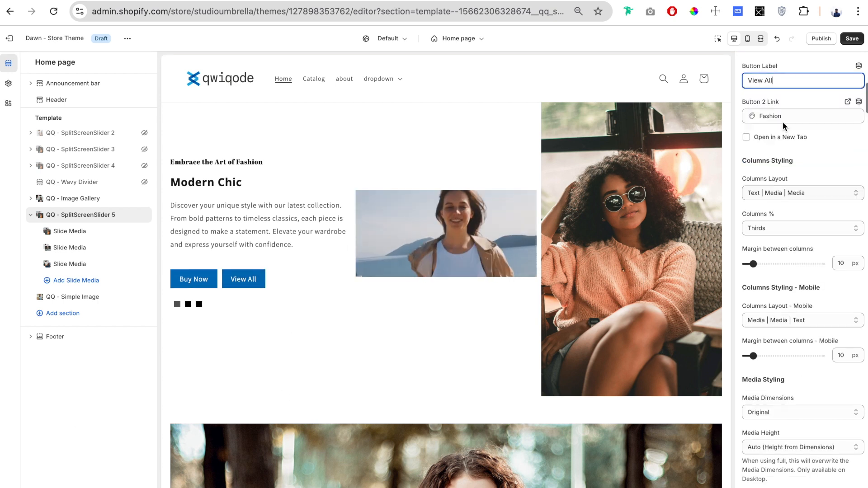
scroll(783, 121, down, 1)
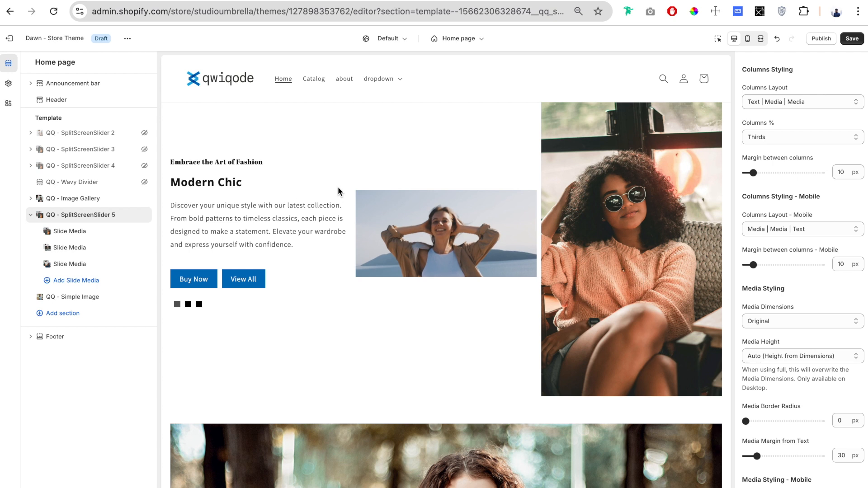
click(793, 102)
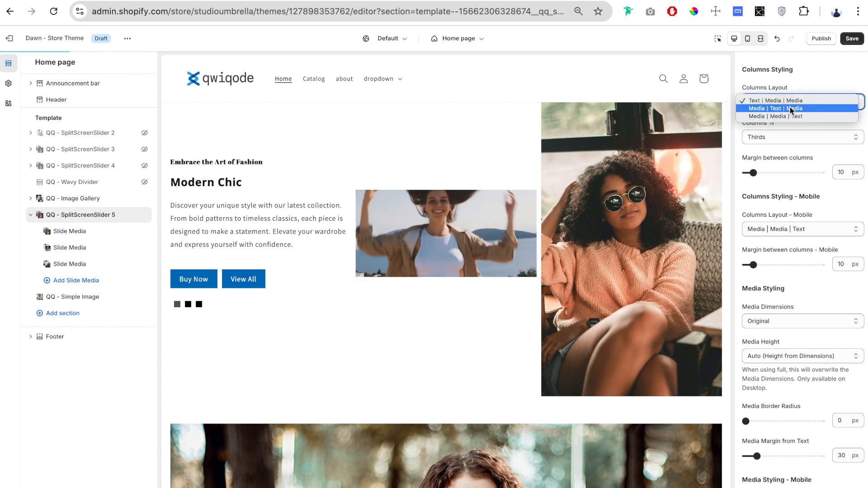
click(789, 108)
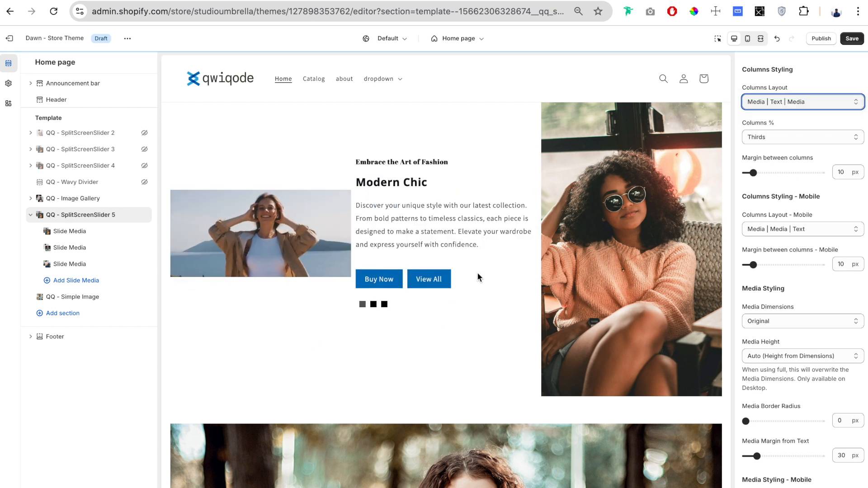
click(792, 102)
click(789, 111)
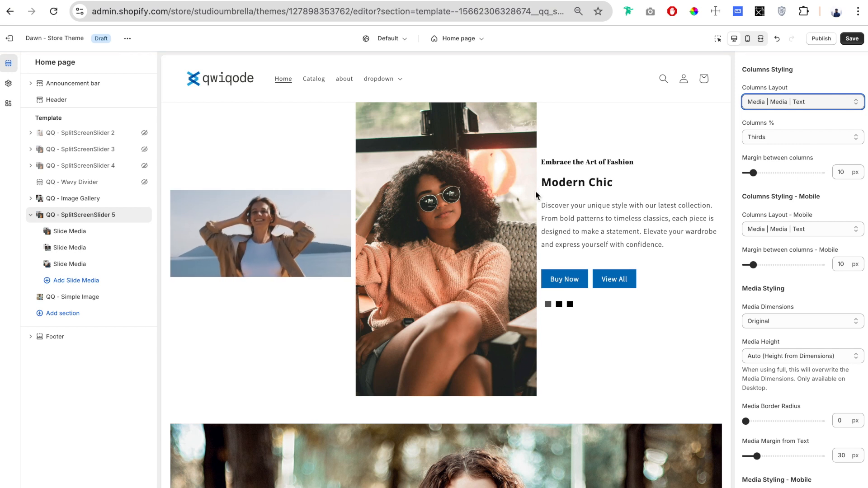
Set the section's columns layout to Media | Text | Media
click(770, 103)
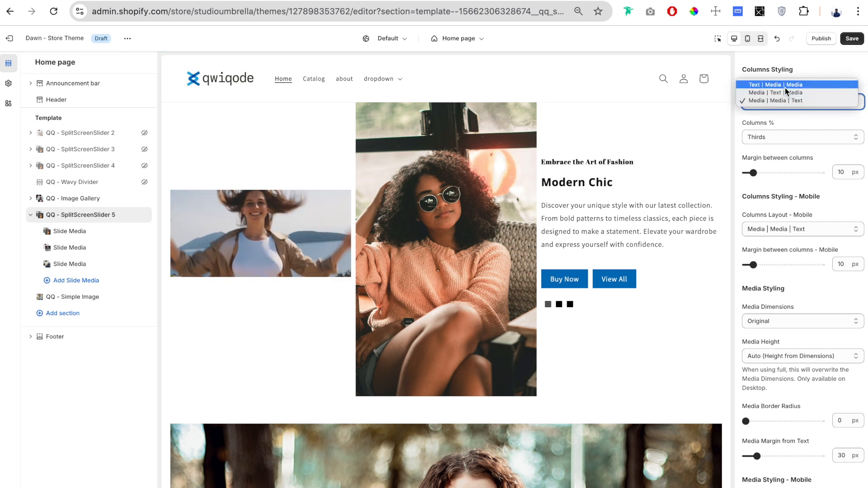
click(785, 92)
Try the Half | Quarter | Quarter, Quarter | Quarter | Half and Quarter | Half | Quarter column width options
scroll(770, 99, down, 1)
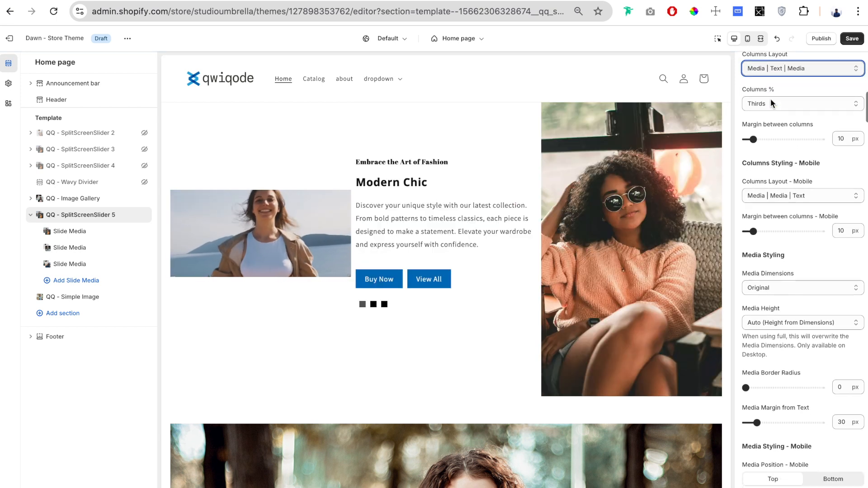
scroll(774, 91, down, 1)
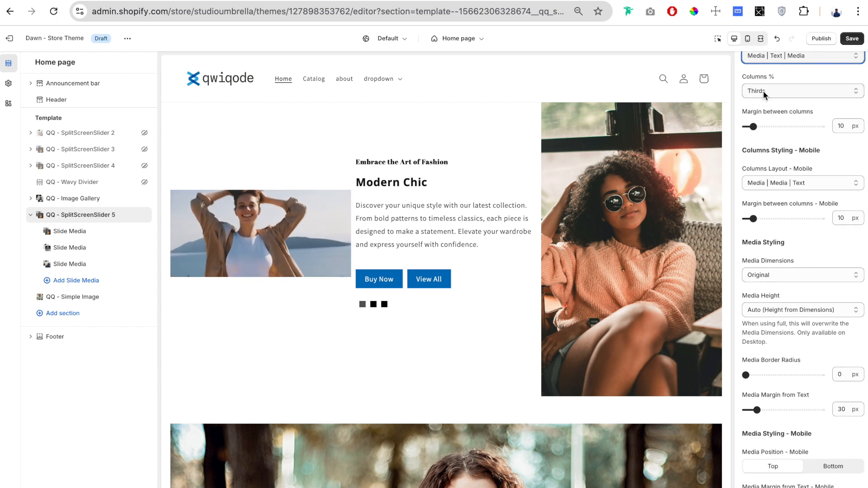
click(763, 91)
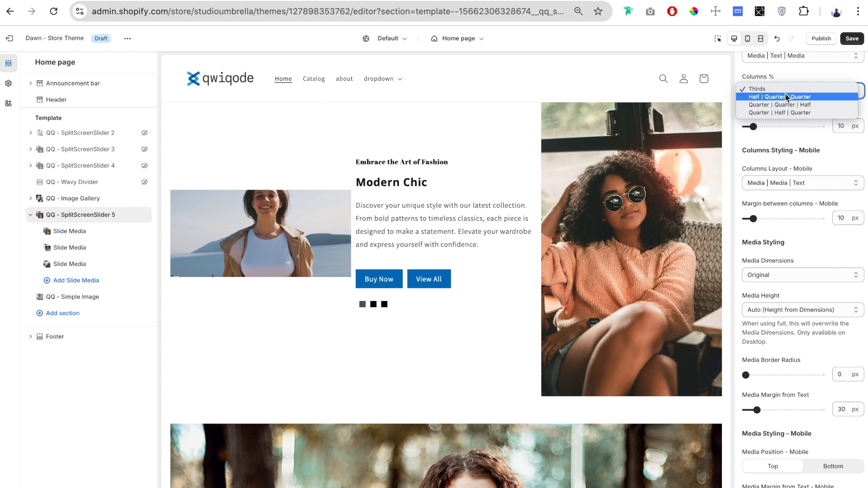
click(782, 97)
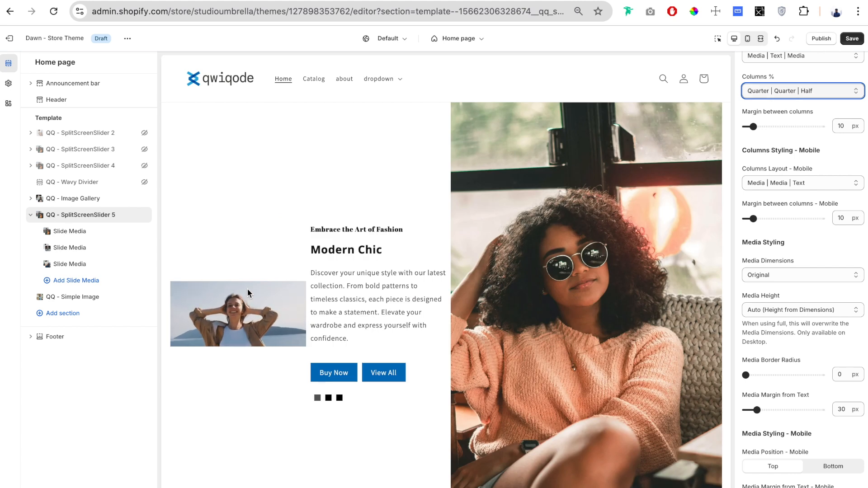
click(779, 92)
click(779, 99)
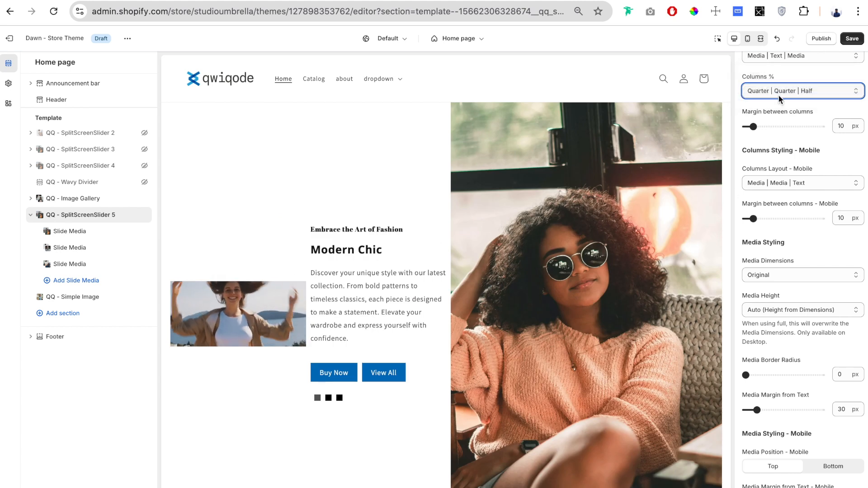
Set the column widths to Thirds and the desktop margin between columns to 29 px
click(774, 91)
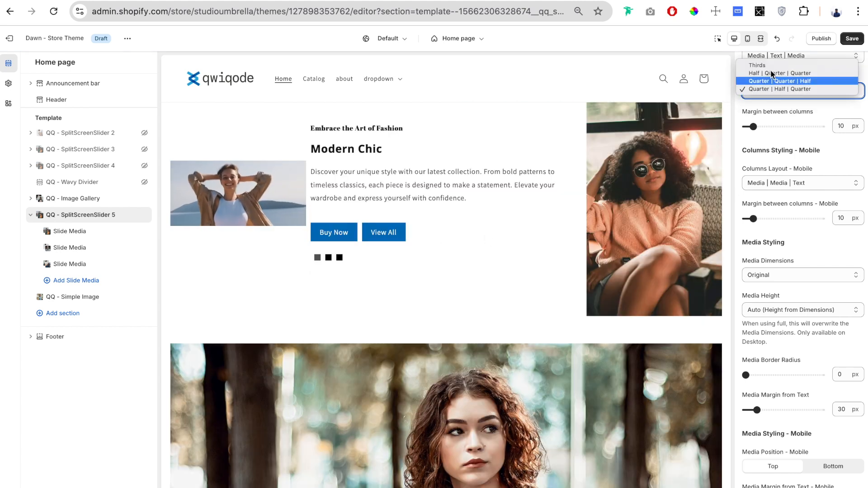
click(769, 65)
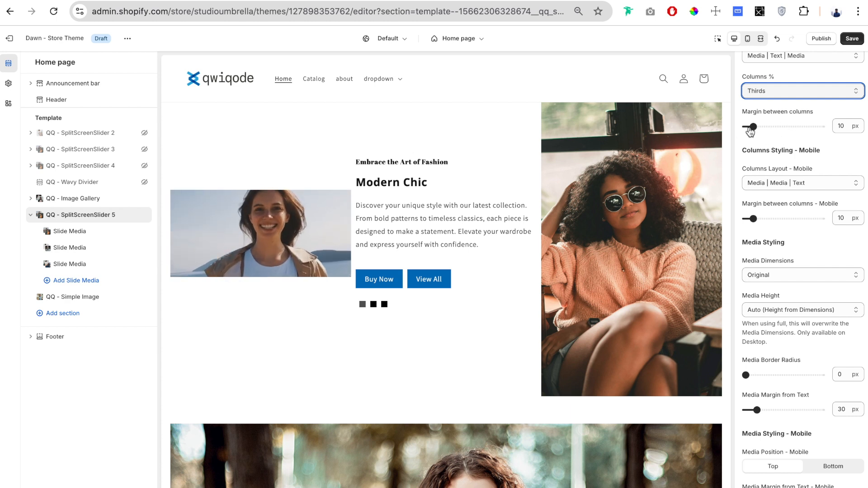
drag(751, 131, 767, 127)
Switch to the mobile preview and try the Media | Text | Media layout for the mobile columns
scroll(783, 159, down, 1)
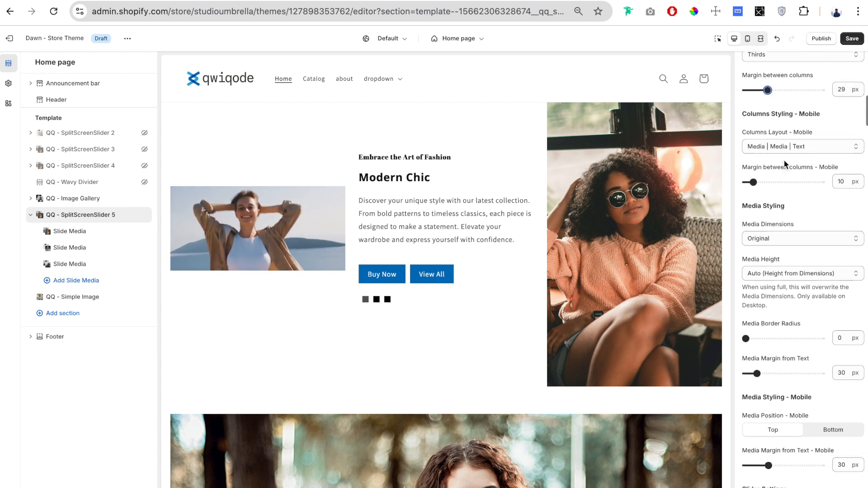
scroll(784, 162, down, 2)
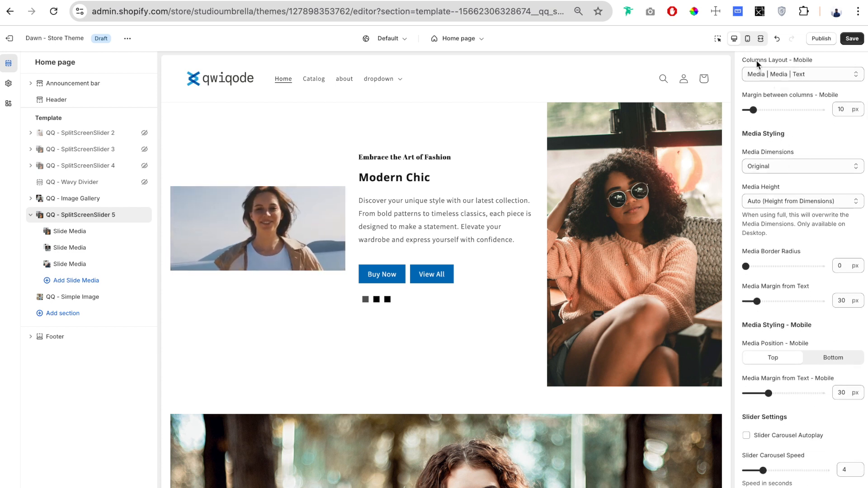
click(749, 40)
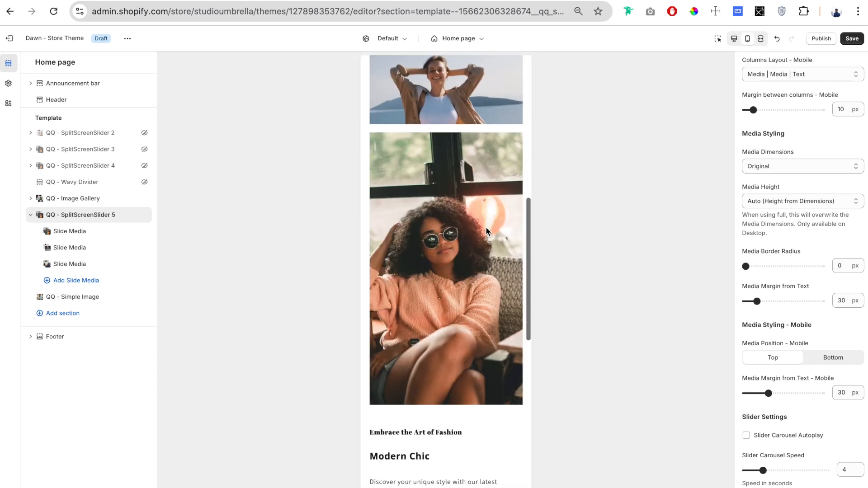
click(781, 74)
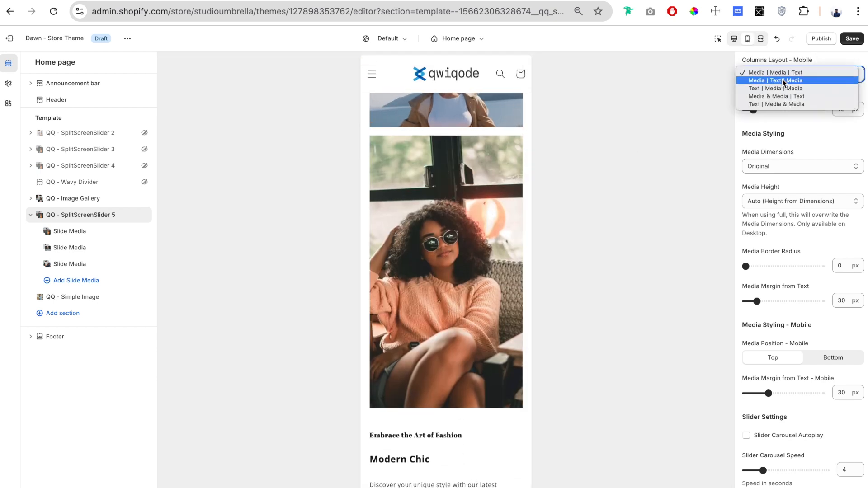
click(784, 88)
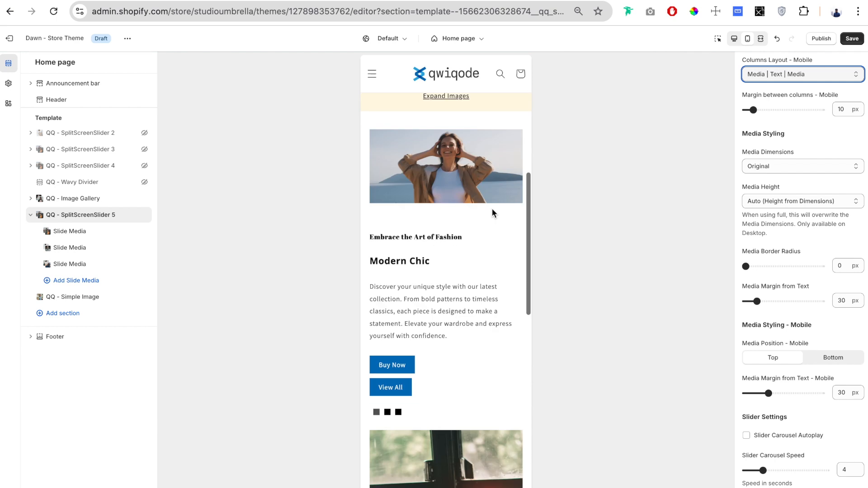
Try the mobile layouts Text | Media | Media, Media & Media | Text and Text | Media & Media, and return to Media | Media | Text
click(769, 76)
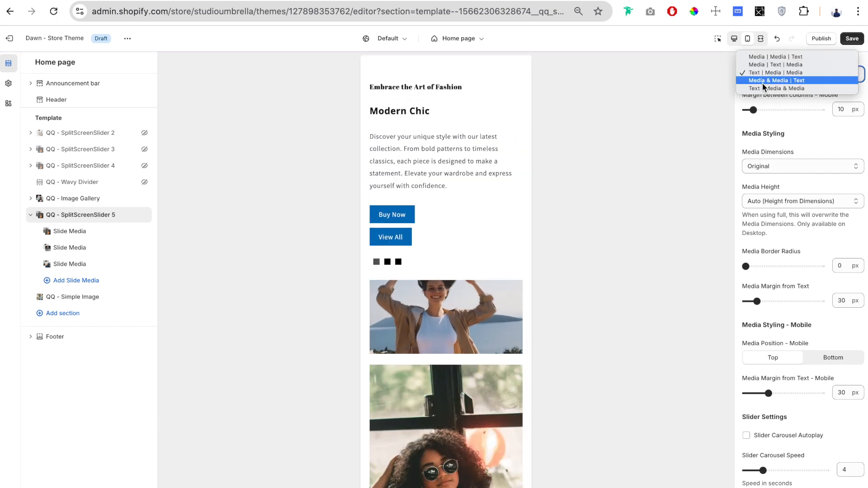
click(793, 80)
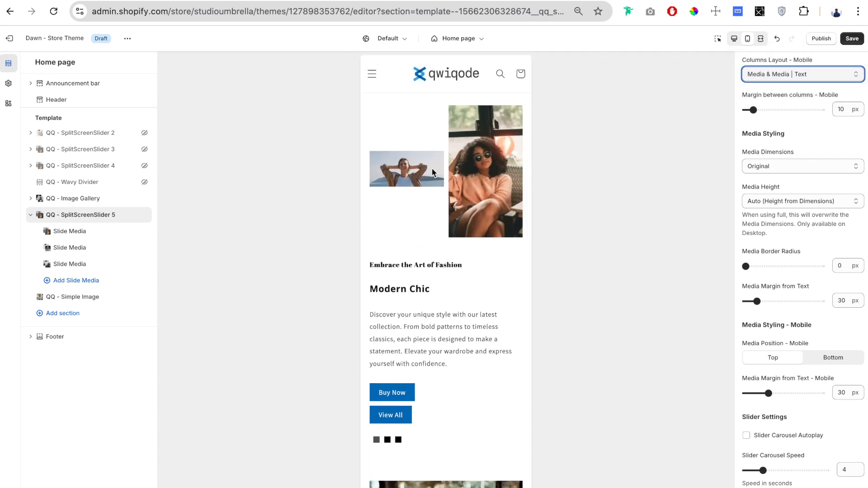
click(791, 75)
click(791, 80)
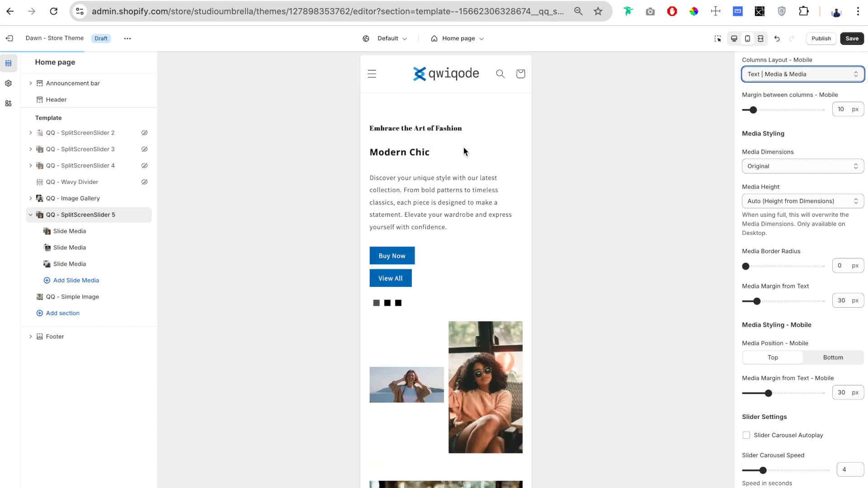
click(781, 74)
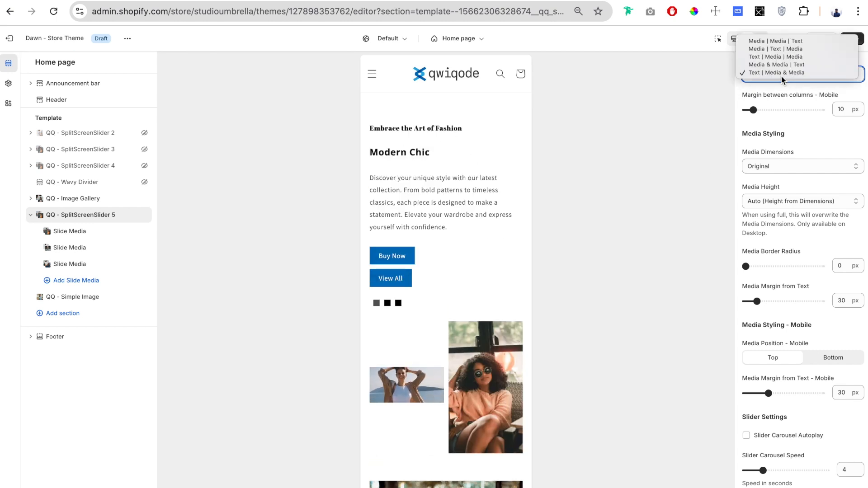
click(807, 41)
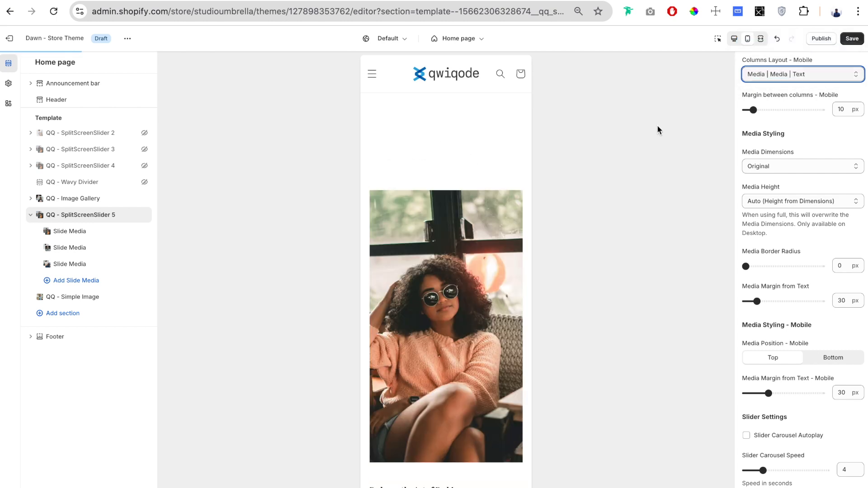
Set the mobile columns layout to Media & Media | Text and switch back to the desktop preview
click(781, 73)
click(787, 97)
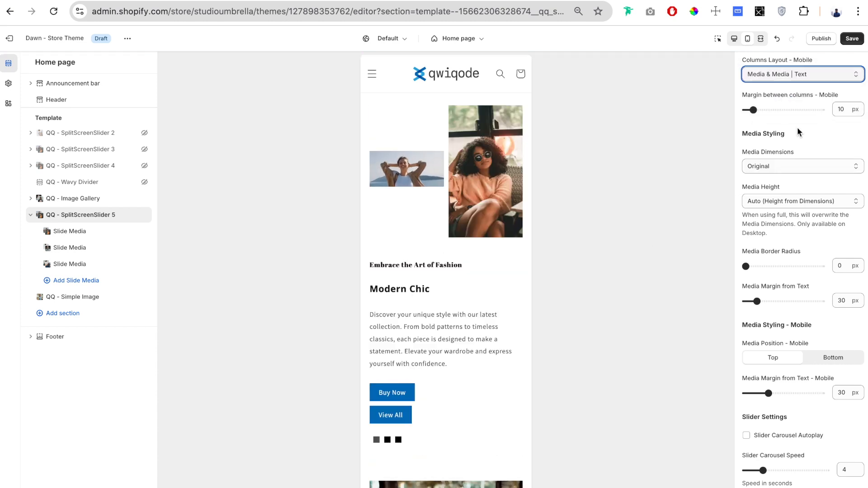
click(733, 39)
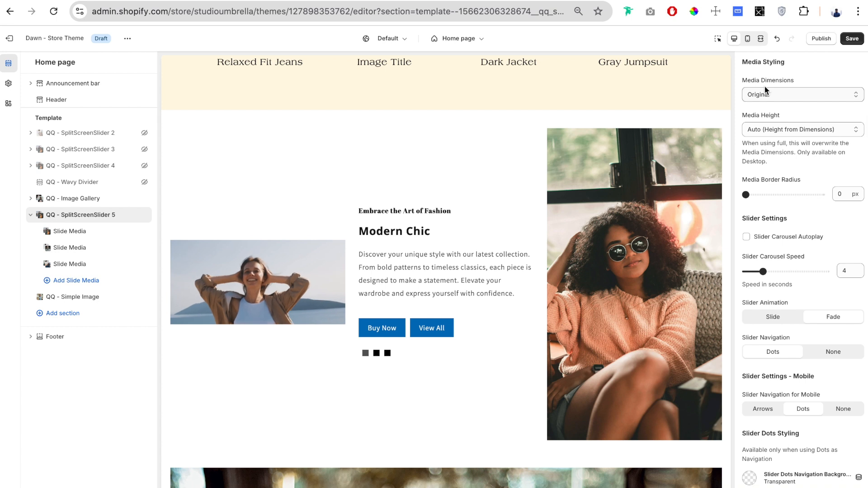
Try the Landscape, Portrait, Horizontal (16x9) and Vertical (9x16) media dimensions
drag(800, 79, 739, 81)
click(762, 105)
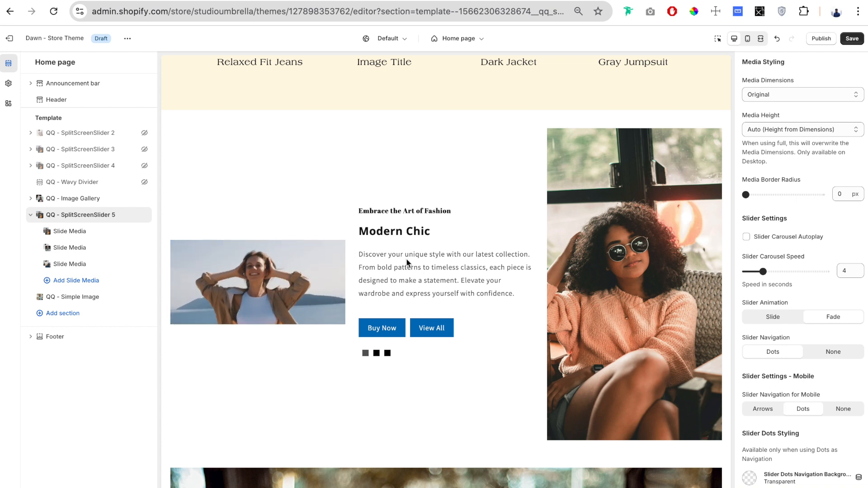
click(799, 96)
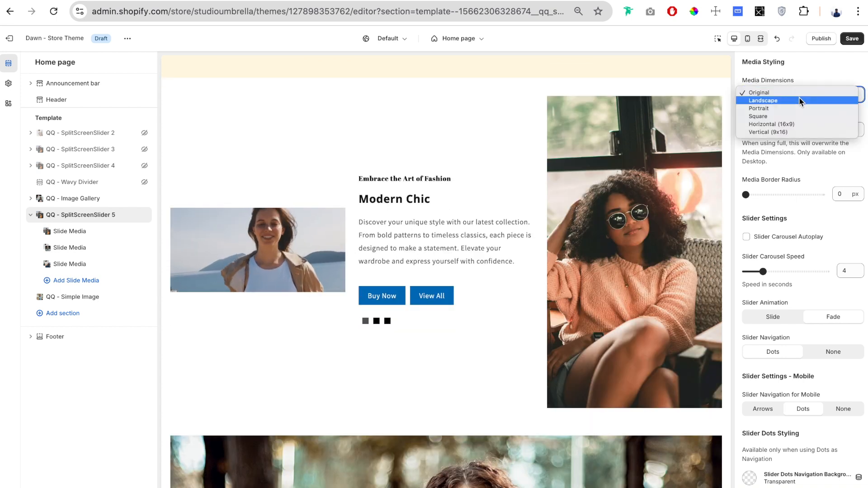
click(798, 100)
key(Down)
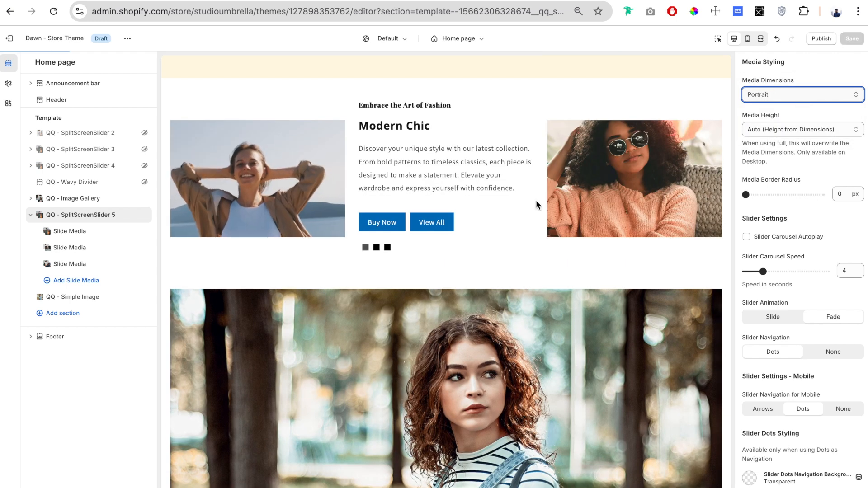
key(Down)
click(785, 97)
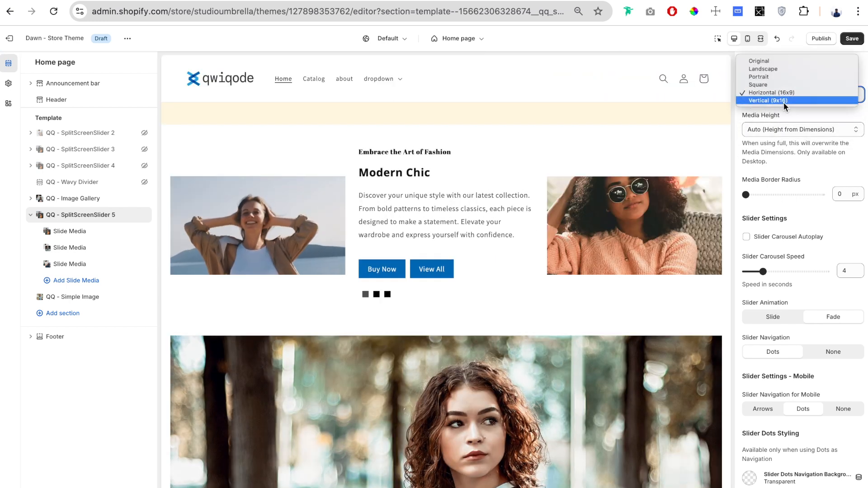
click(783, 102)
Set the media dimensions to Portrait
scroll(784, 136, up, 1)
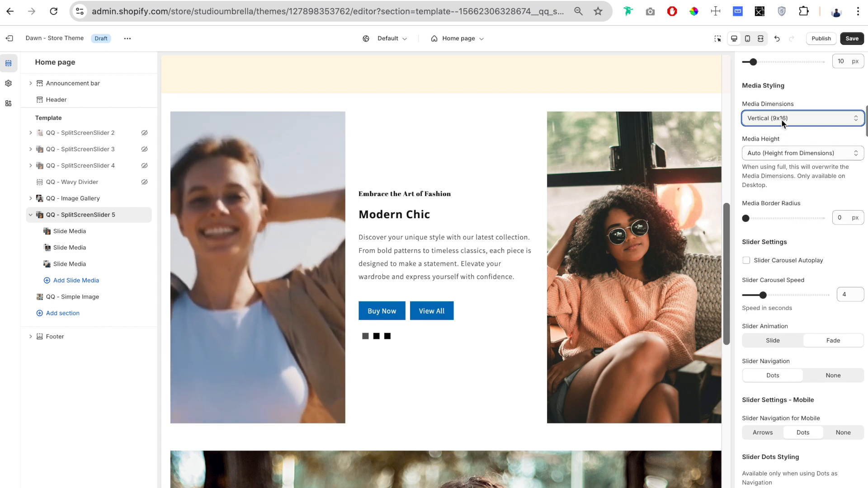
click(782, 118)
click(783, 92)
Lengthen the section text block by pasting five more copies of its paragraph after the existing text
scroll(787, 100, down, 3)
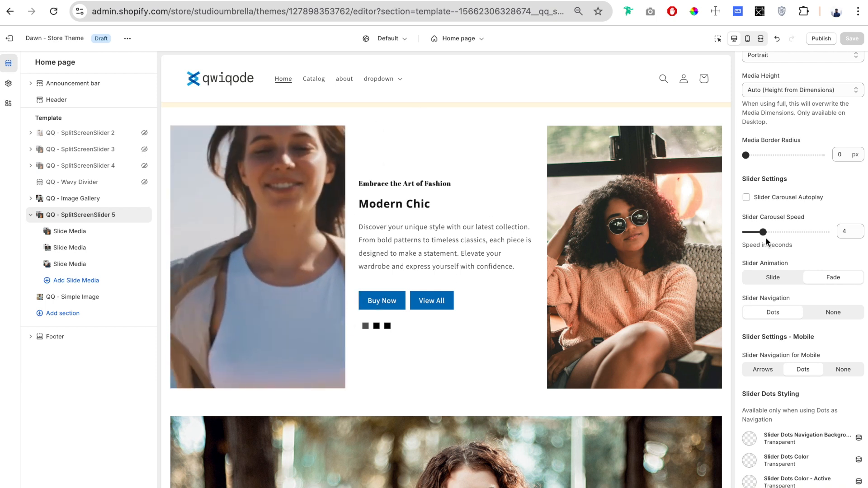
scroll(777, 210, up, 5)
scroll(778, 215, up, 10)
click(816, 271)
key(super+a)
key(super+c)
key(Right)
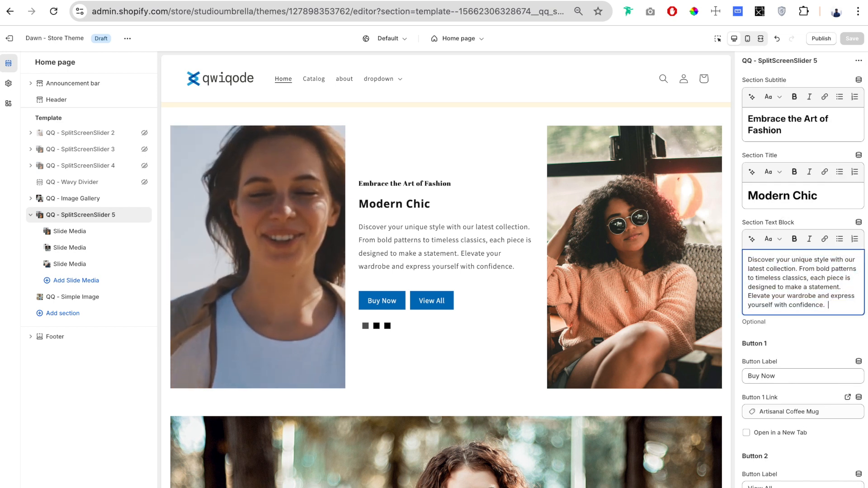
key(super+v)
key(super+v)
key(super+v)
key(super+v)
key(super+v)
Try the Full (Expand to 100% of column) media height beside the long text, and return it to Auto (Height from Dimensions)
scroll(456, 388, up, 1)
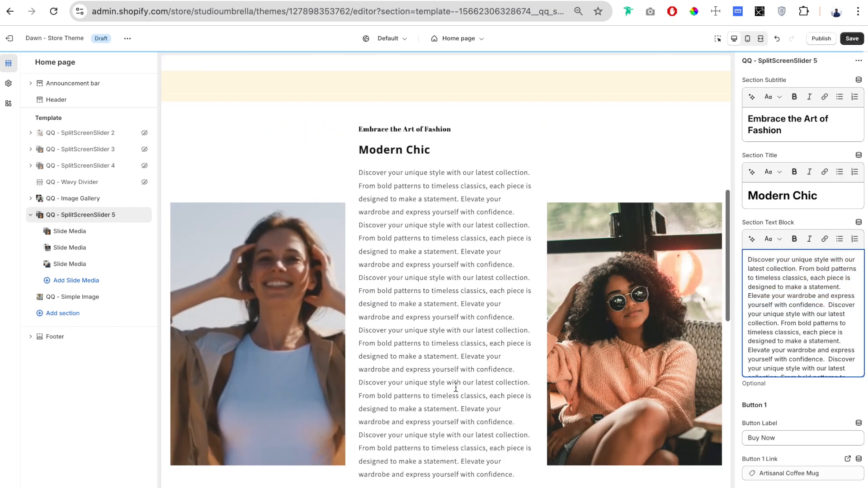
scroll(456, 388, up, 1)
scroll(492, 223, down, 1)
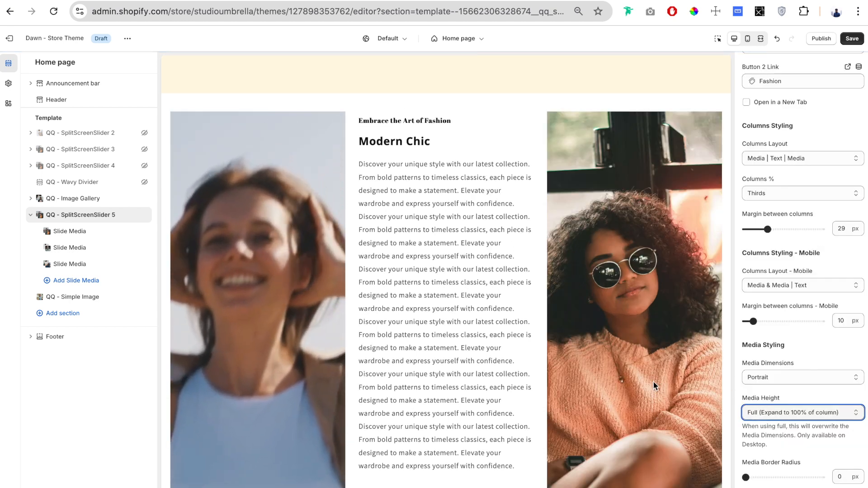
scroll(641, 380, down, 1)
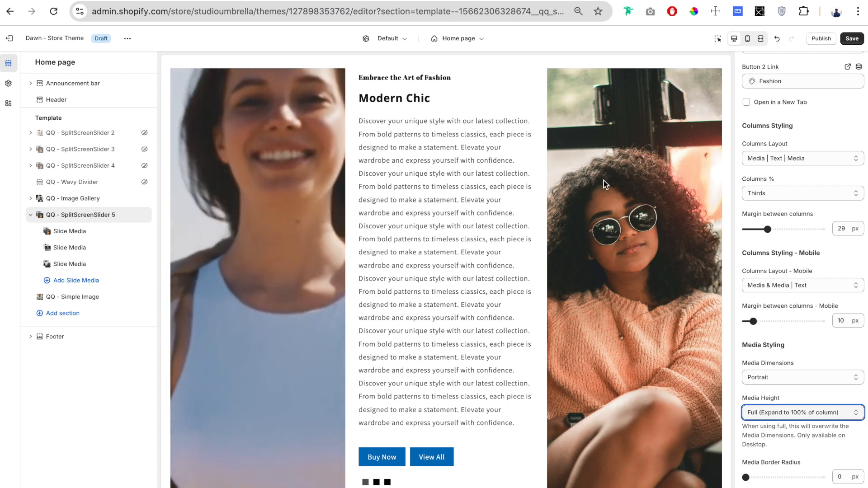
scroll(591, 268, up, 1)
scroll(592, 267, up, 1)
click(780, 411)
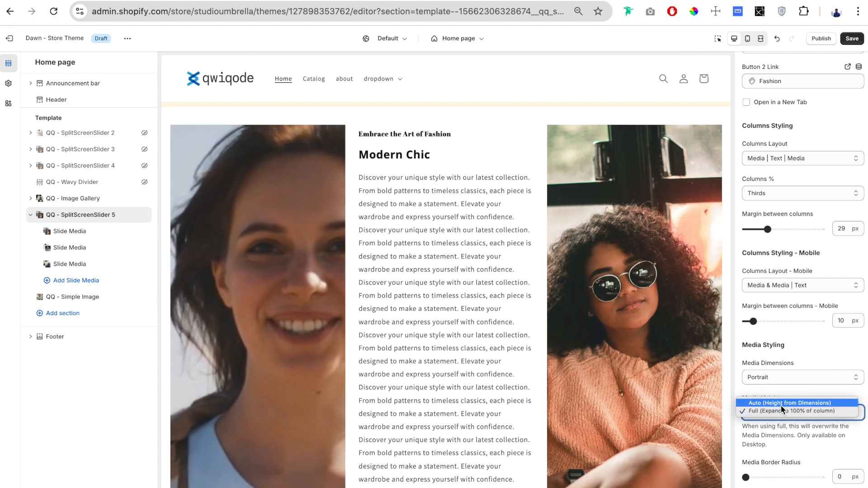
click(782, 404)
Delete the extra pasted copies from the section text block, keeping only the first paragraph
scroll(796, 350, up, 10)
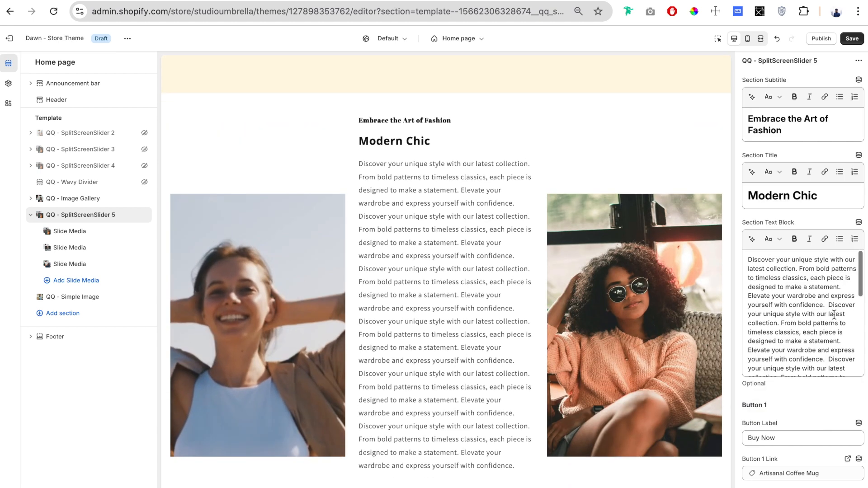
drag(830, 305, 862, 442)
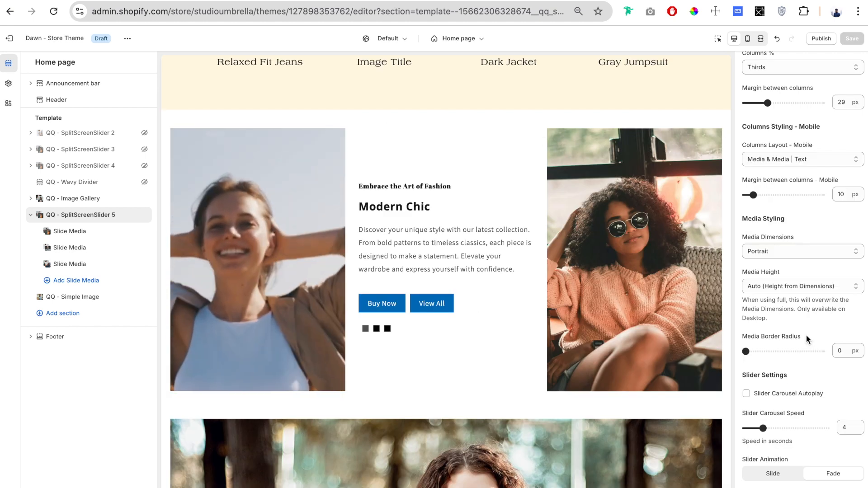
Try a media border radius of 44 px, return it to 0 px, and enable Slider Carousel Autoplay
scroll(749, 352, up, 1)
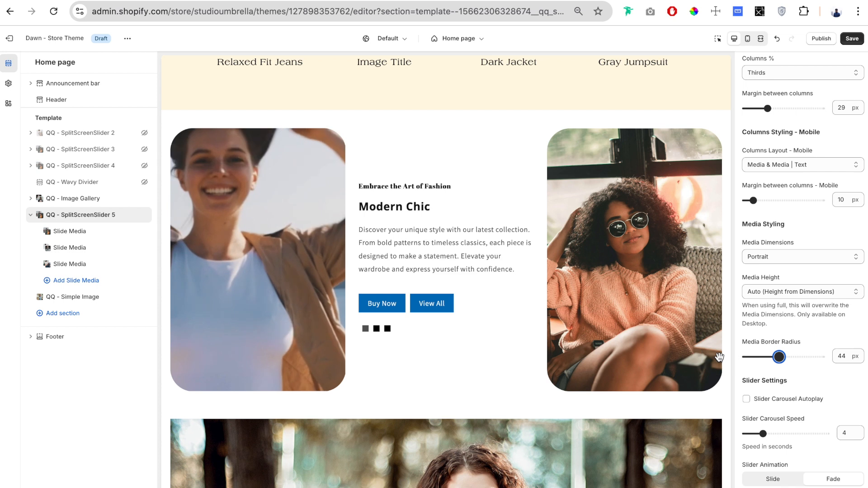
scroll(789, 229, down, 5)
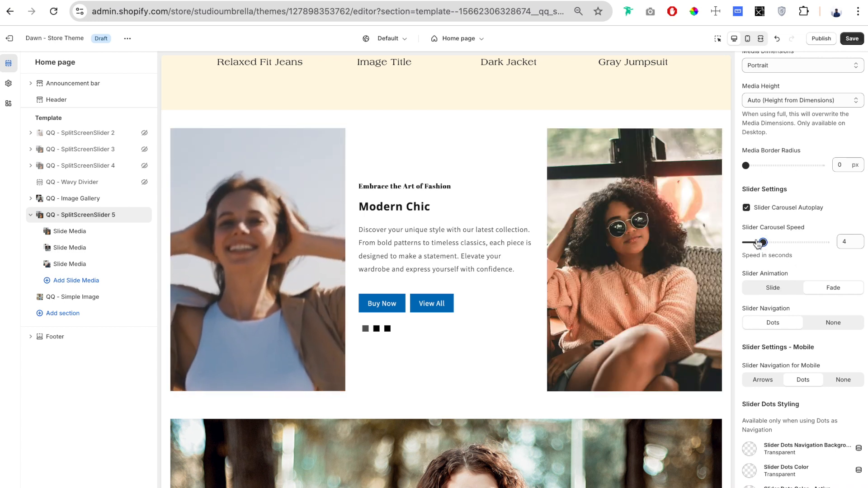
Set the Slider Carousel Speed to 5 seconds, and try the Slide animation before returning it to Fade
drag(757, 243, 752, 242)
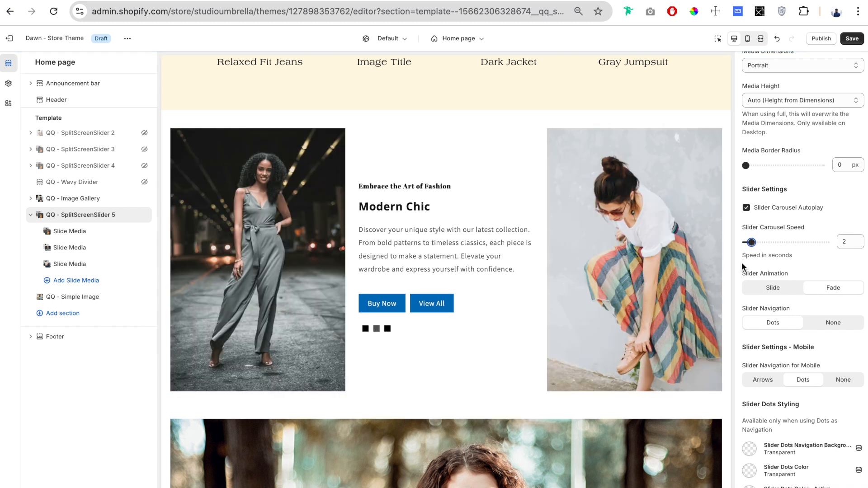
drag(751, 242, 769, 242)
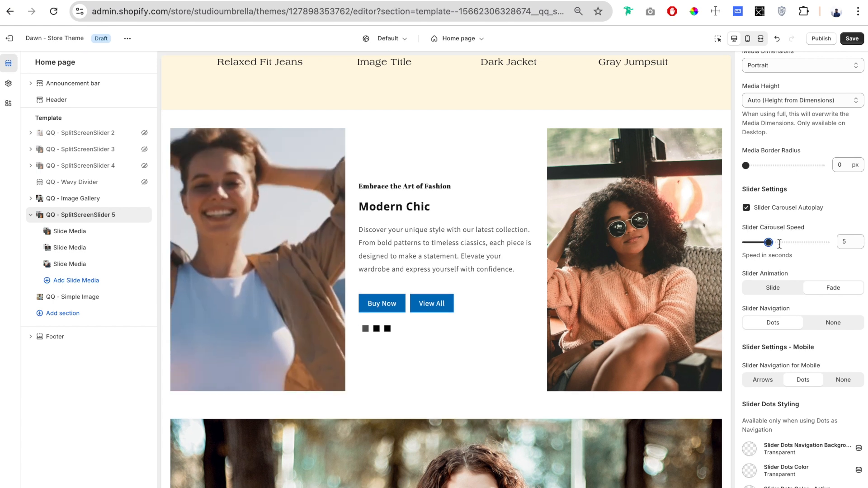
scroll(742, 167, down, 2)
scroll(743, 166, down, 2)
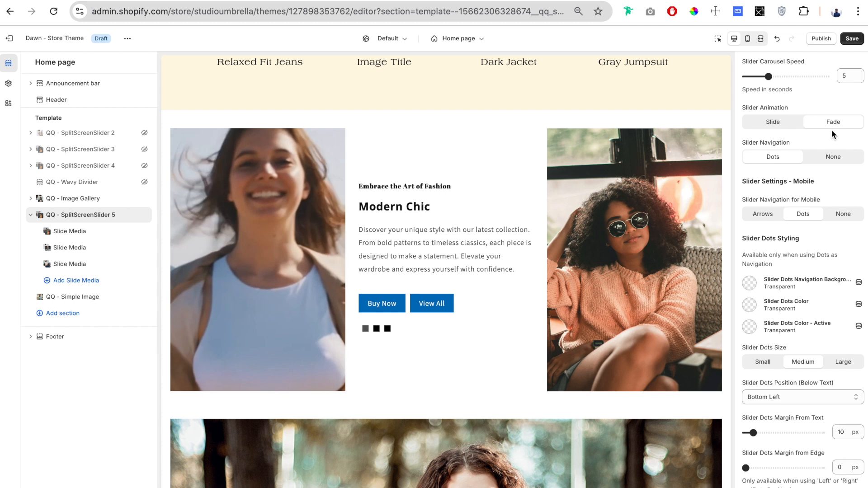
click(772, 122)
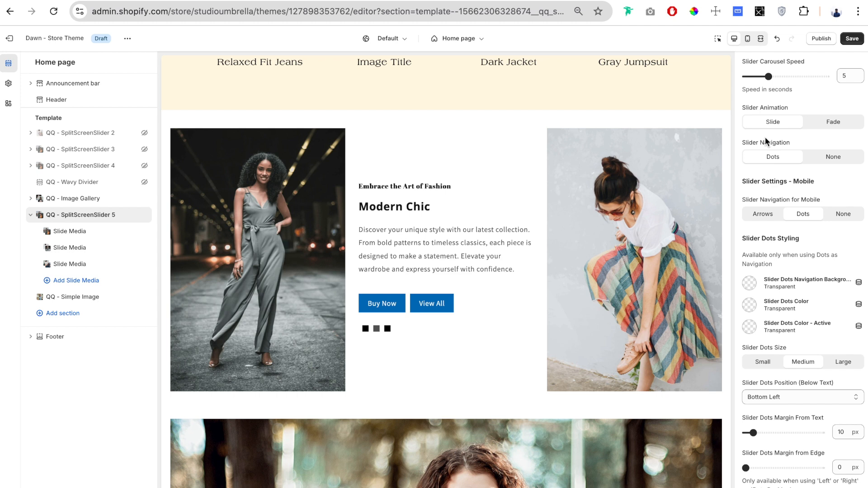
scroll(772, 140, down, 1)
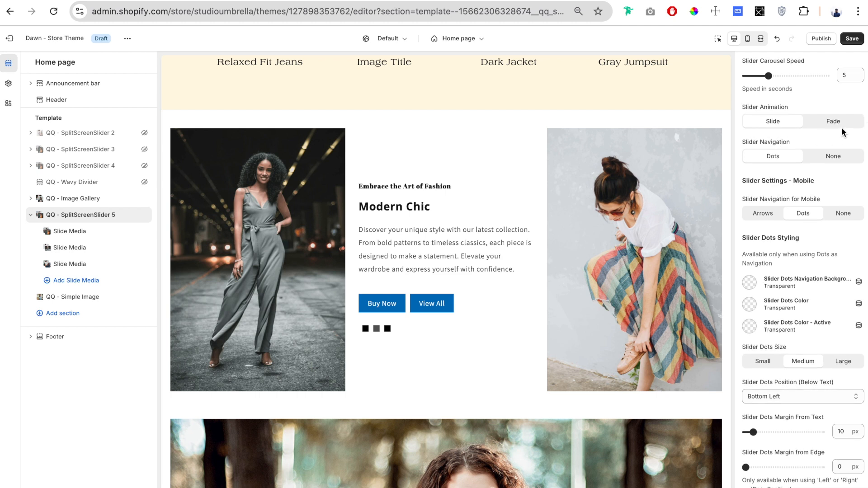
click(842, 126)
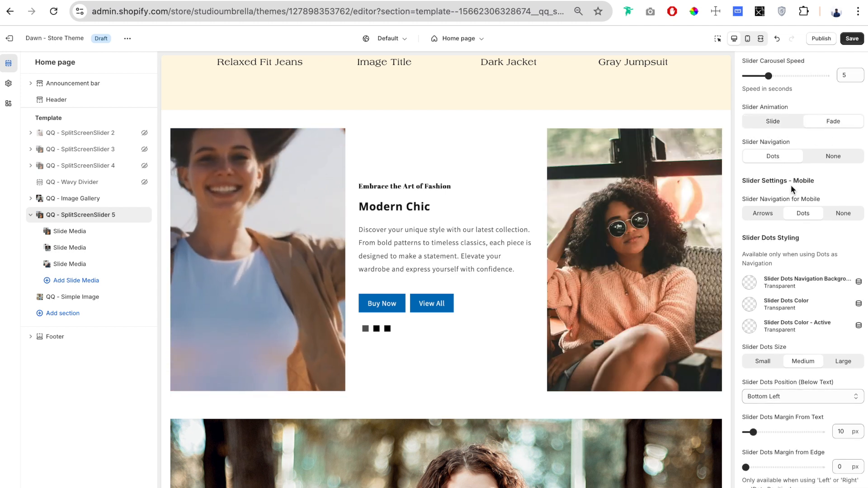
Show the second slide using the navigation dots, try Slider Navigation None, and return it to Dots
click(376, 329)
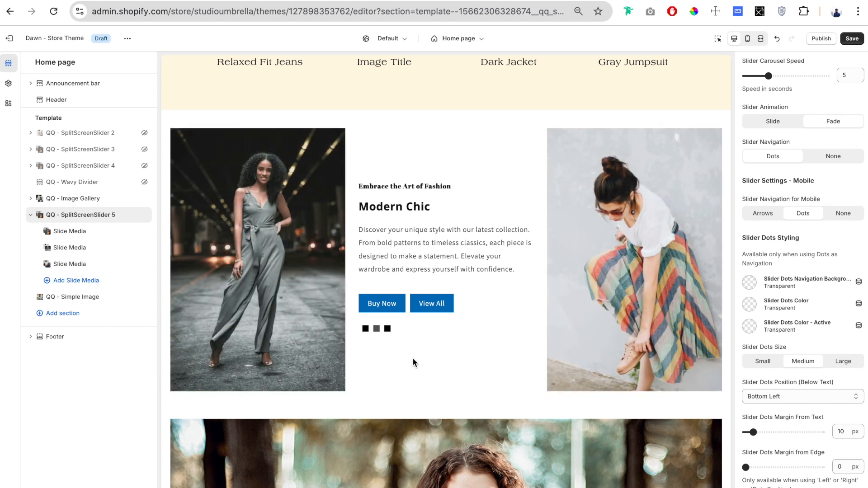
click(840, 160)
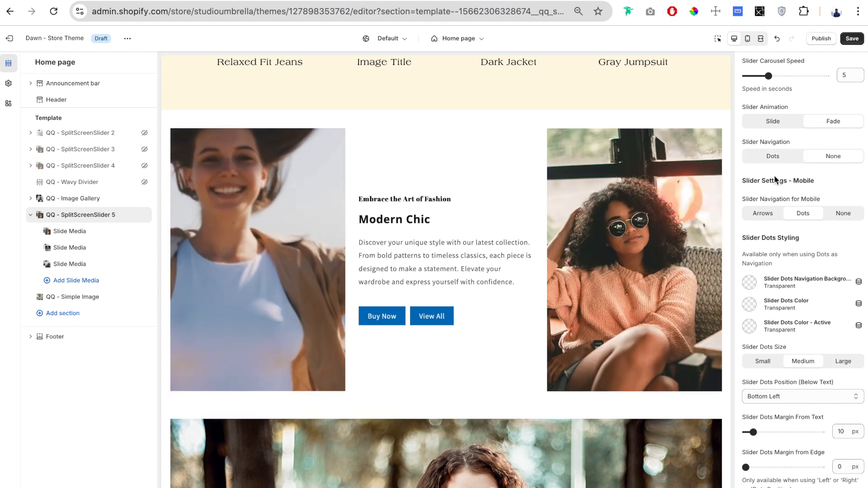
click(786, 160)
Try Arrows as the mobile slider navigation in the mobile preview, then return it to Dots and the preview to desktop
scroll(798, 82, down, 3)
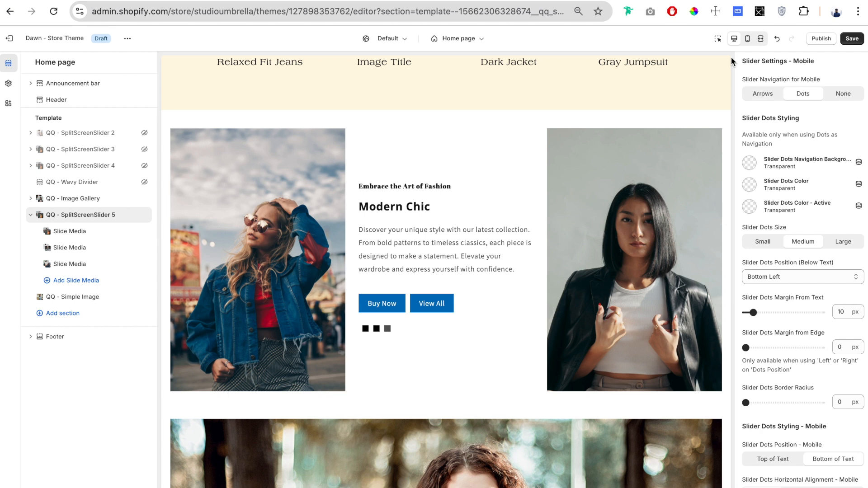
click(747, 38)
click(763, 93)
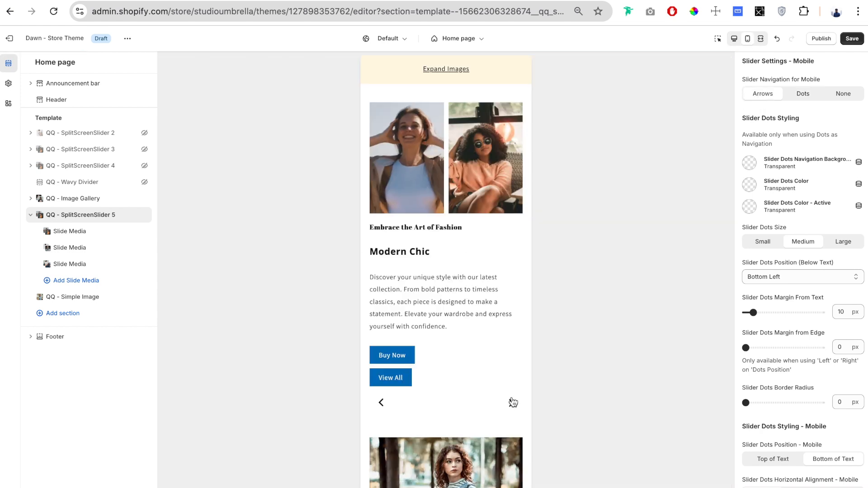
click(381, 403)
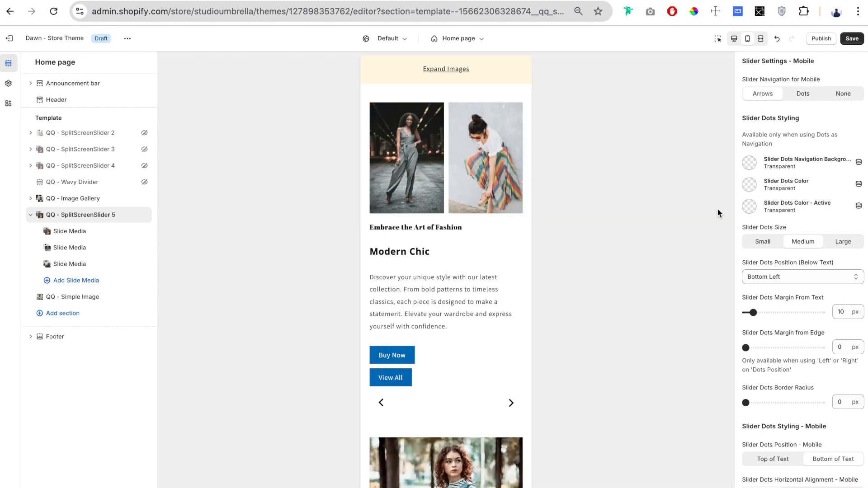
click(804, 95)
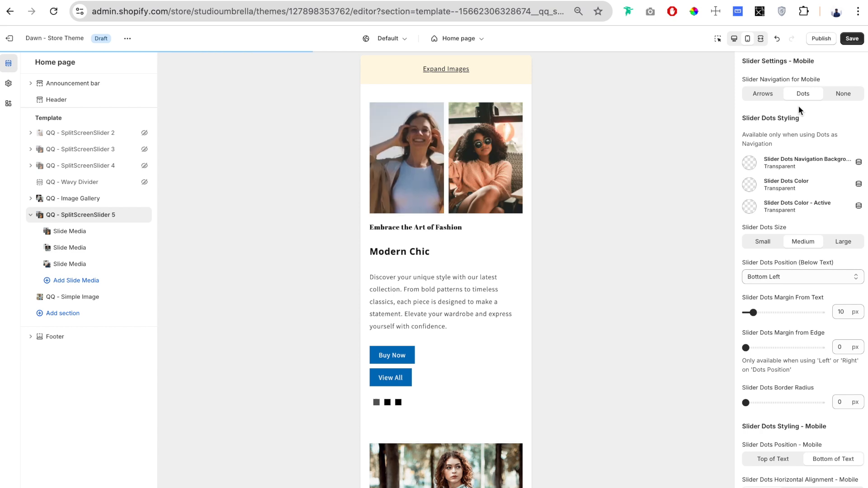
click(734, 39)
Set the Slider Dots Navigation Background to #333333 and the Slider Dots Color to #FFF7E3
scroll(812, 138, down, 2)
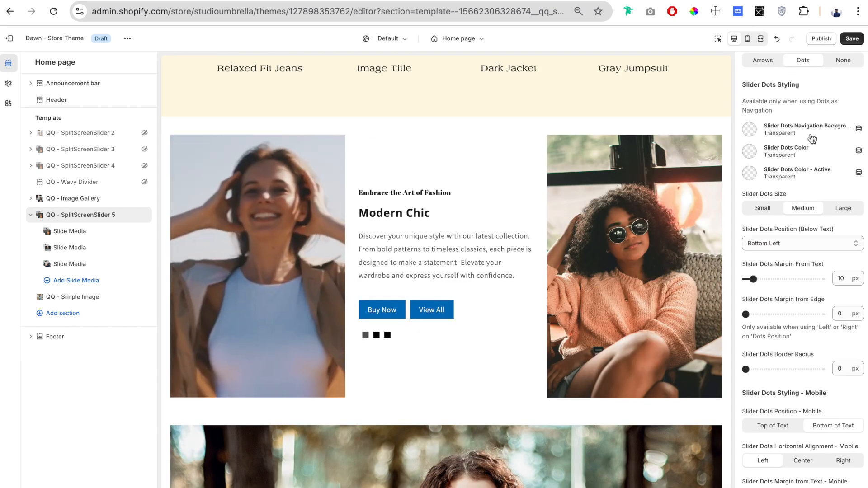
scroll(800, 138, down, 1)
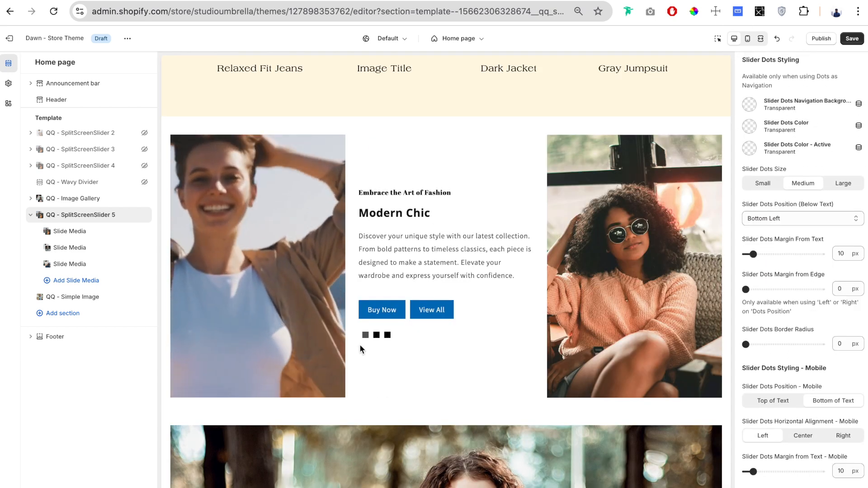
click(749, 105)
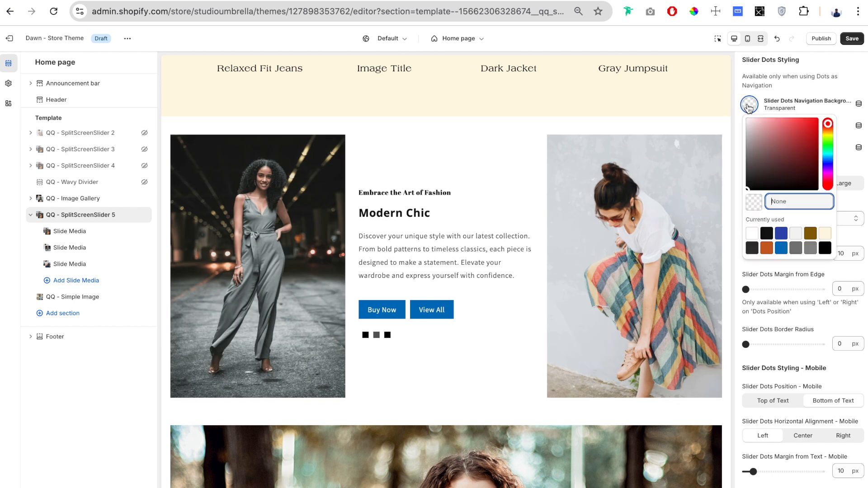
click(752, 248)
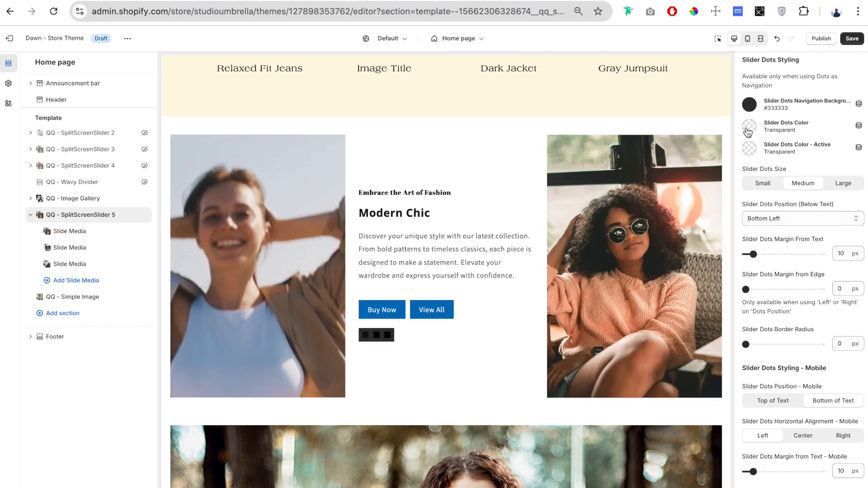
click(750, 127)
click(752, 299)
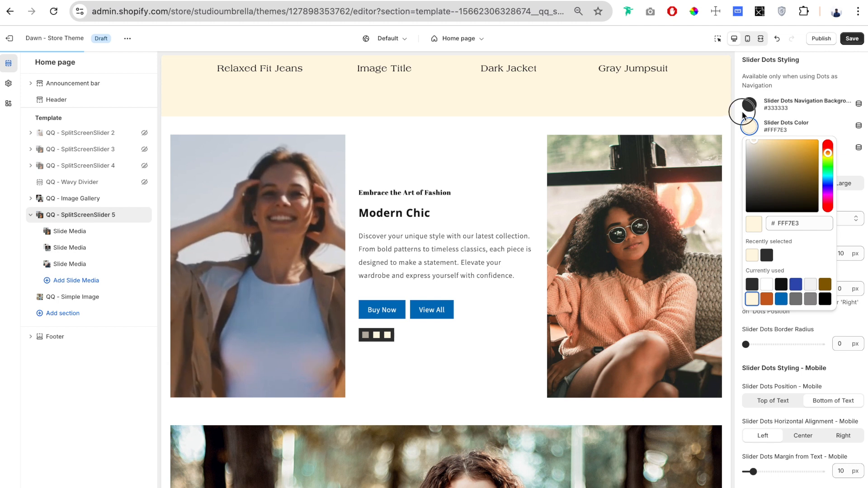
click(749, 126)
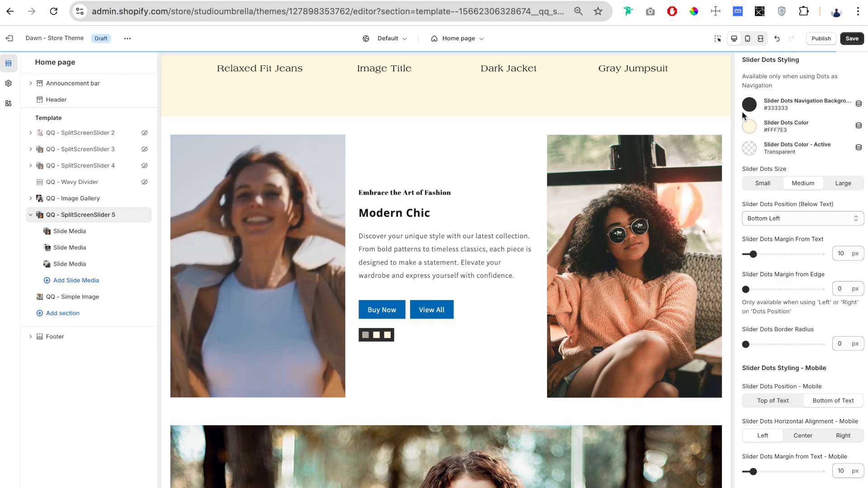
Set the active slider dot color to #CA611F and check it by switching to the second slide
click(749, 151)
click(767, 321)
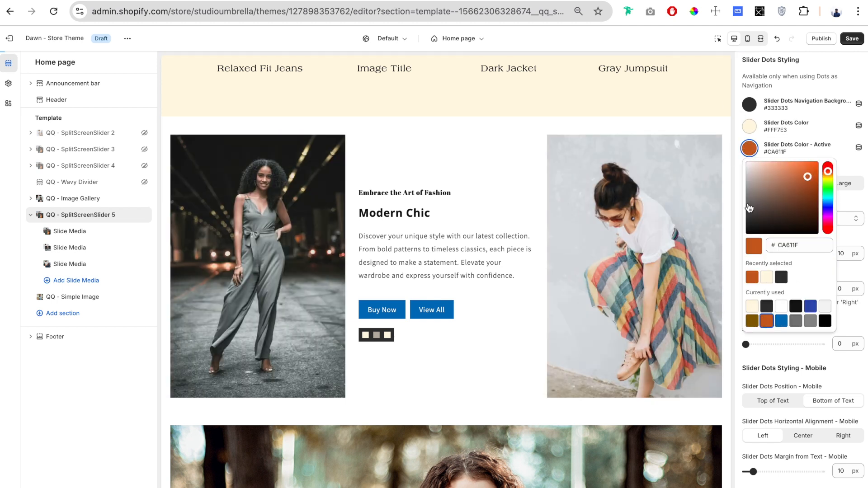
click(749, 150)
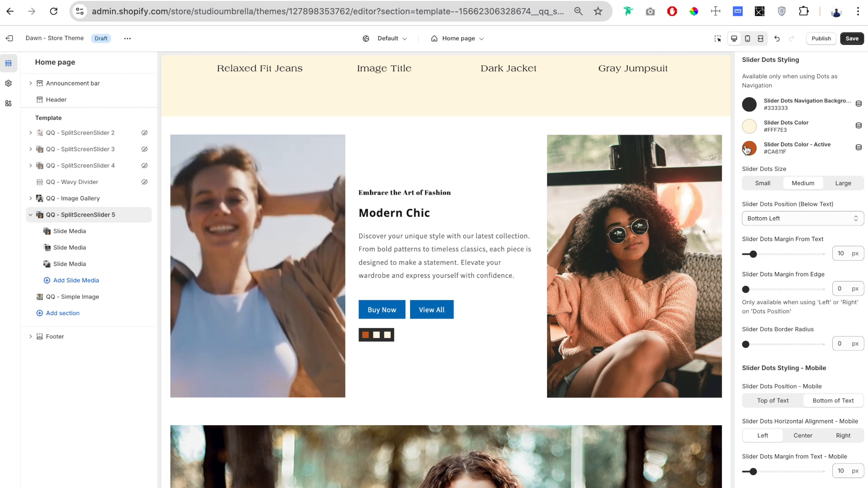
click(378, 336)
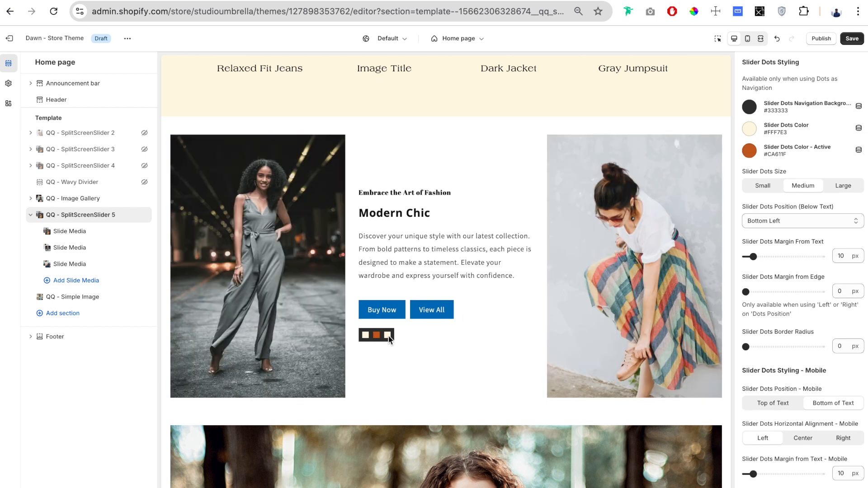
Try the Large slider dots size and return it to Medium
scroll(761, 169, down, 2)
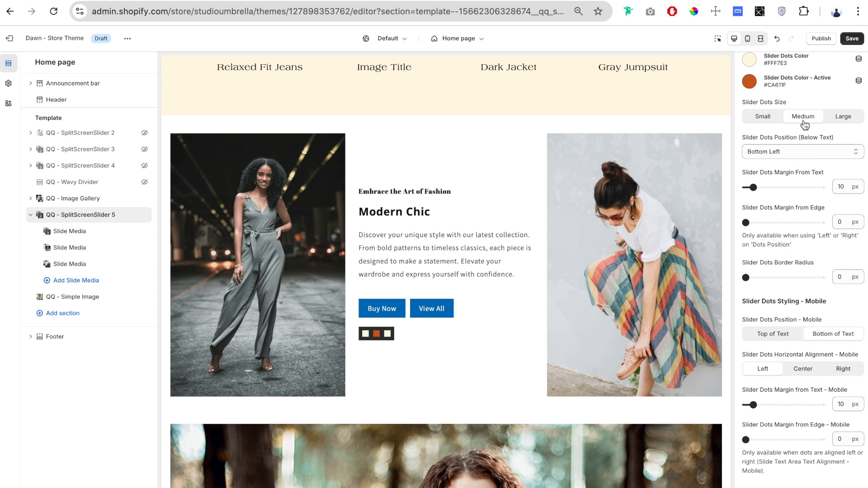
click(840, 117)
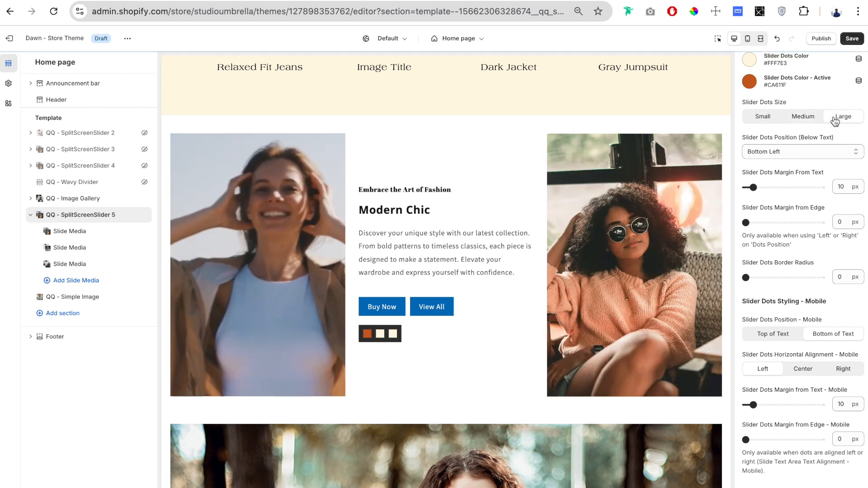
click(814, 120)
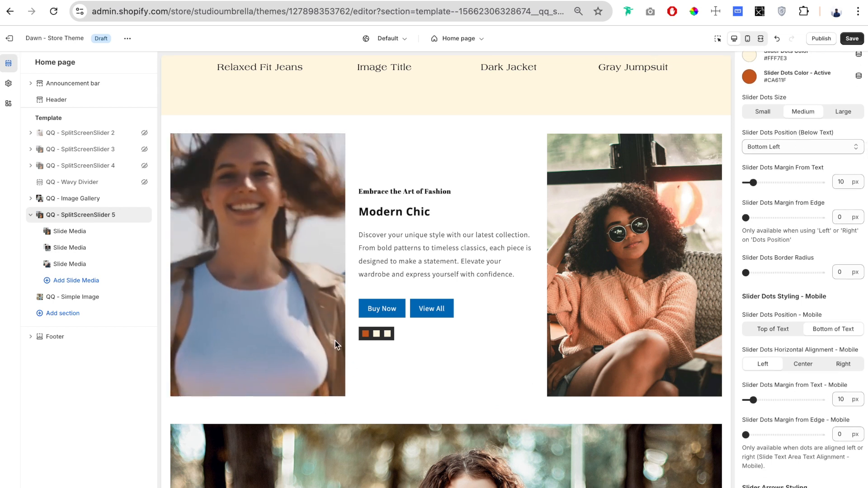
Try the Bottom Center slider dots position and return it to Bottom Left
click(766, 148)
click(770, 153)
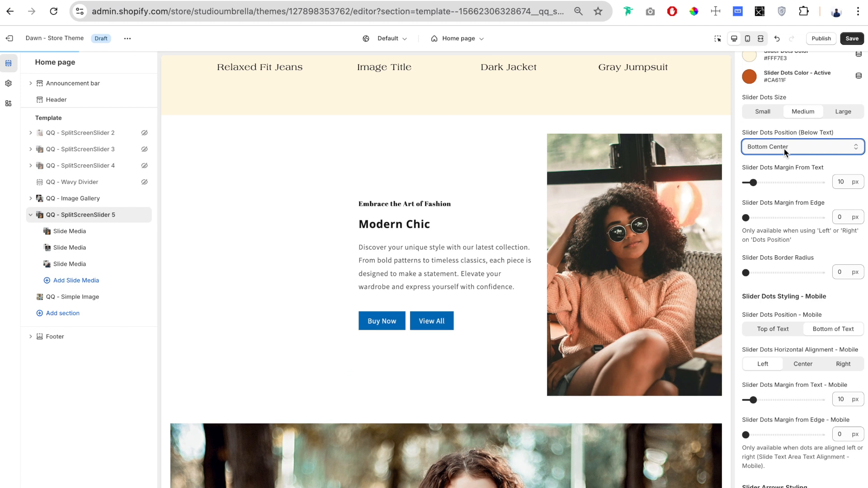
click(783, 148)
click(788, 154)
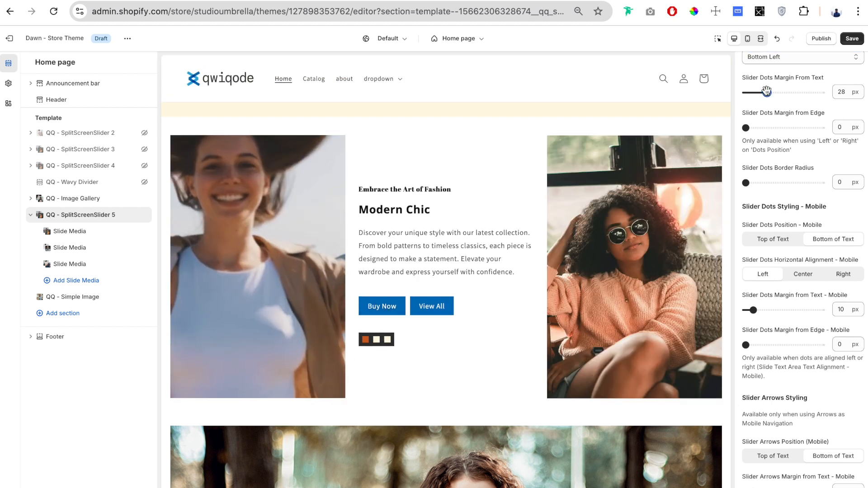
Set the Slider Dots Margin From Text to 20 px, and try a Margin from Edge of 19 px before returning it to 0 px
drag(766, 92, 761, 93)
scroll(757, 172, down, 1)
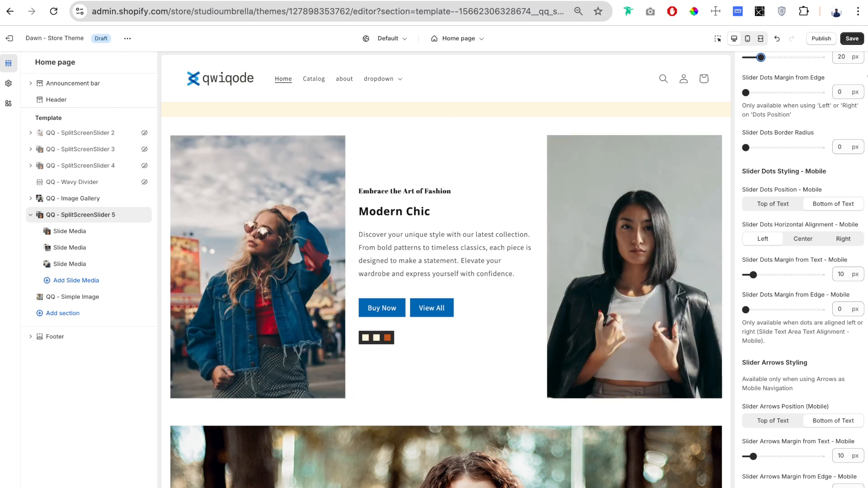
click(760, 92)
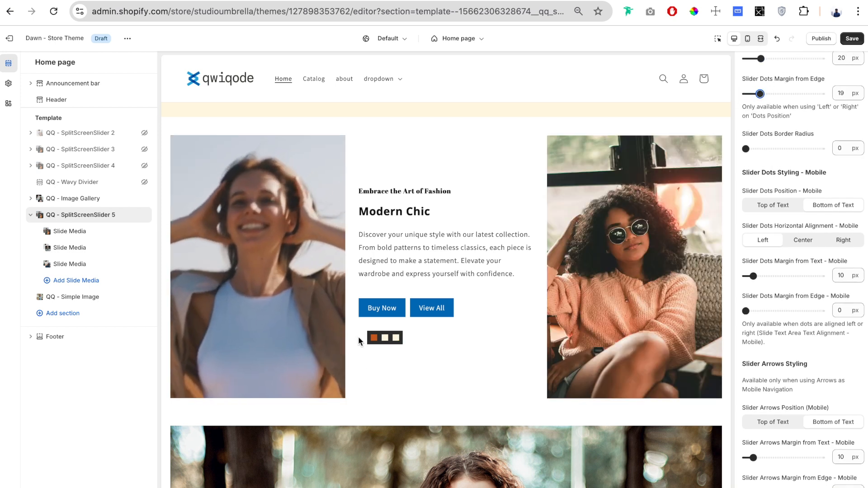
scroll(796, 181, up, 2)
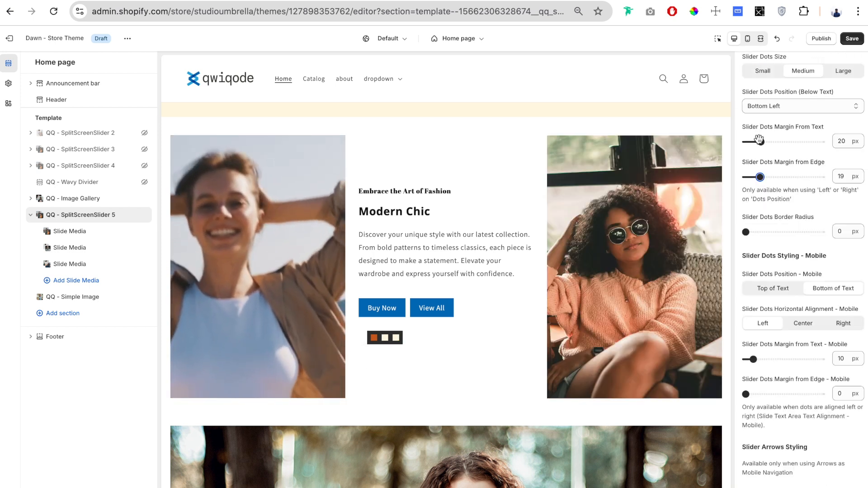
click(772, 107)
click(777, 120)
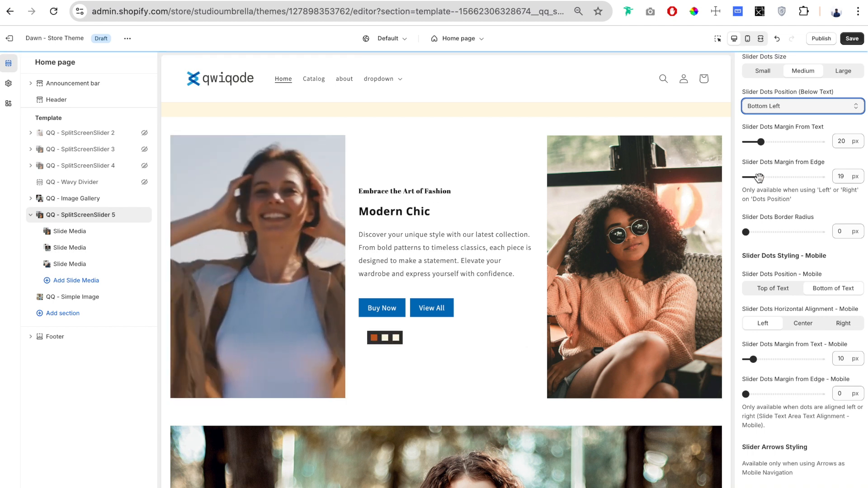
drag(760, 178, 737, 177)
Set the Slider Dots Border Radius to 20 px
scroll(767, 136, down, 3)
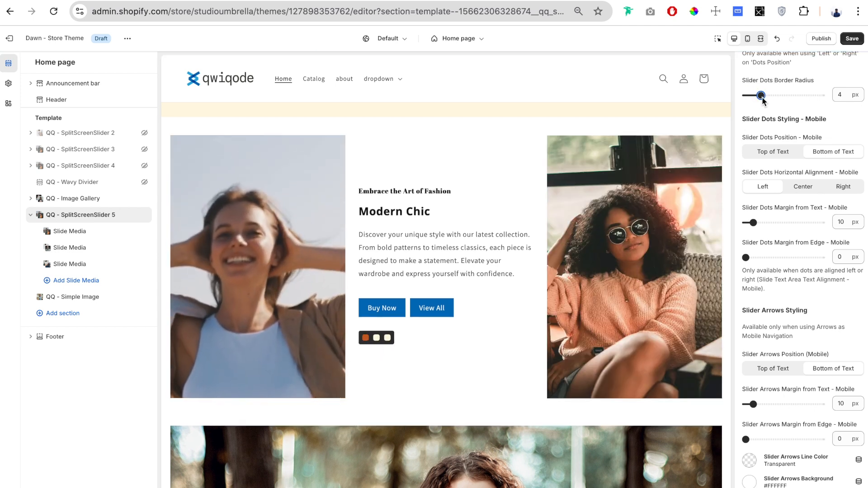
drag(761, 96, 821, 96)
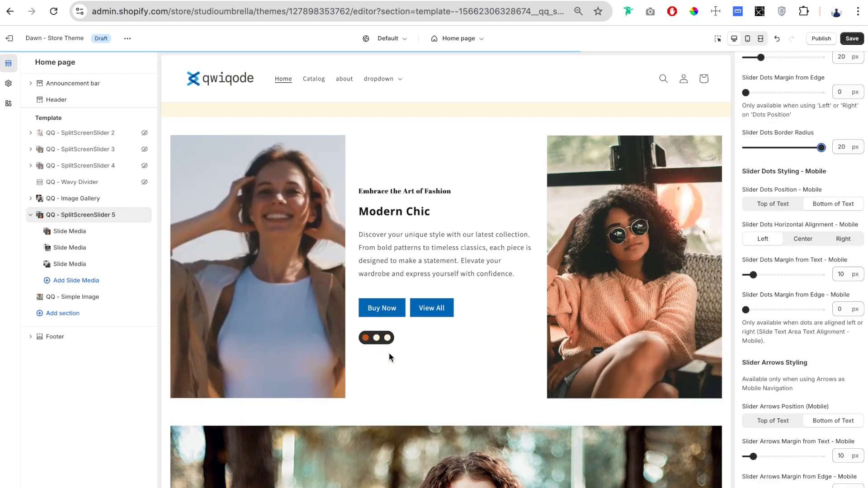
Set the mobile slider dots position to Top of Text with Right horizontal alignment in the mobile preview
scroll(772, 101, down, 2)
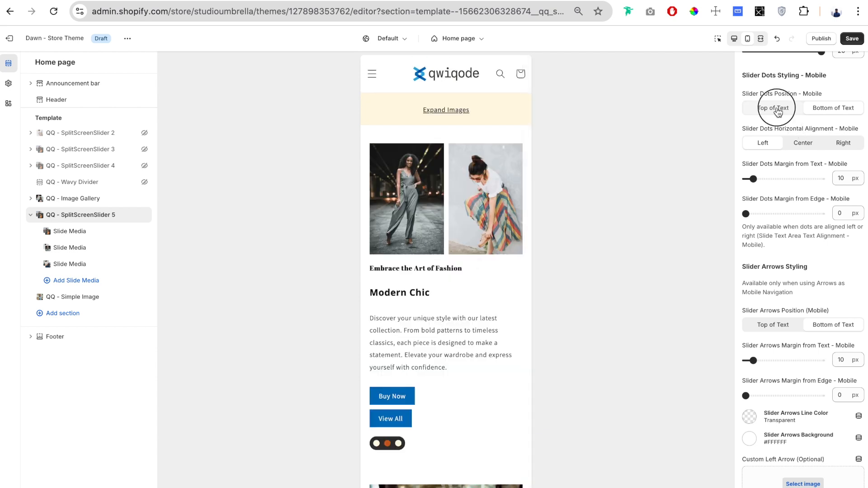
click(778, 110)
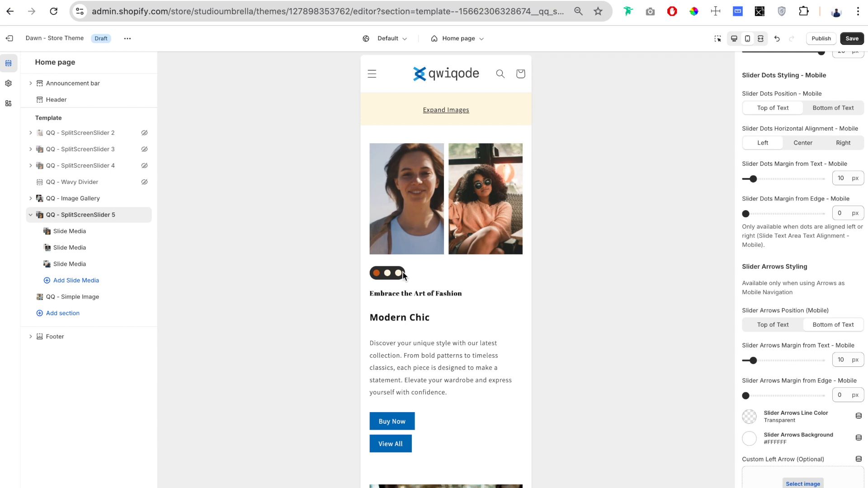
click(843, 143)
scroll(811, 158, down, 1)
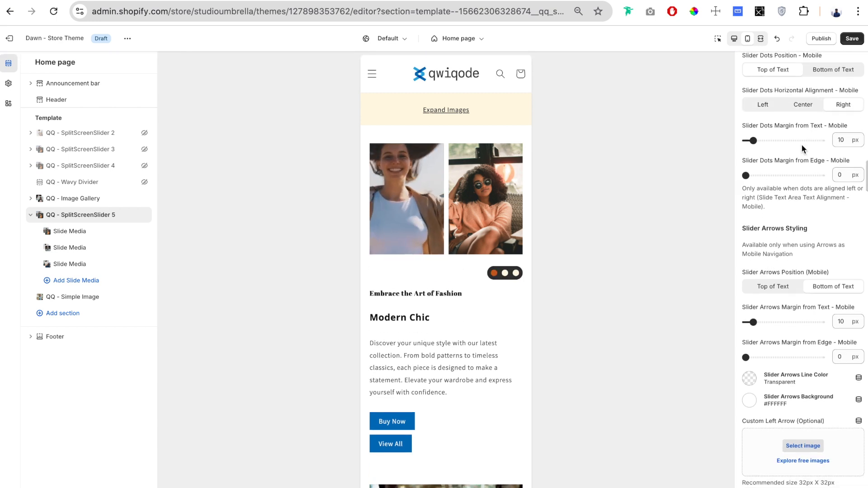
Set the mobile slider dots Margin from Text to 28 px, and try a 29 px Margin from Edge before returning it to 0 px
drag(755, 140, 763, 140)
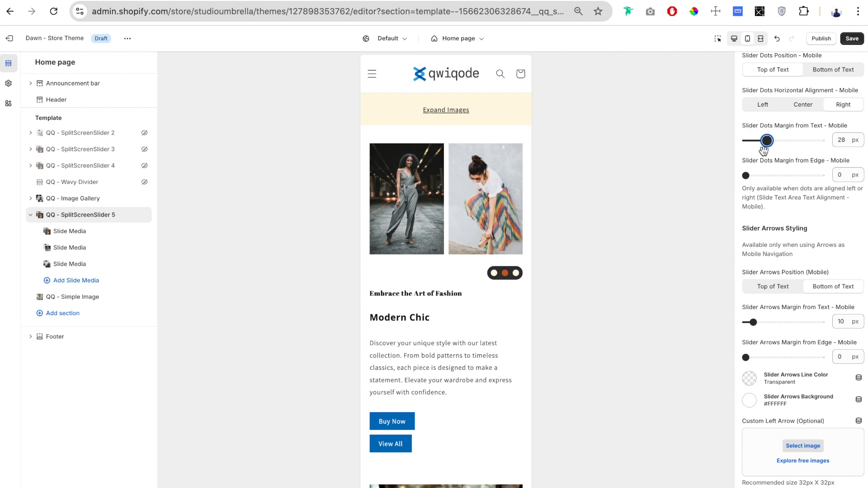
click(746, 175)
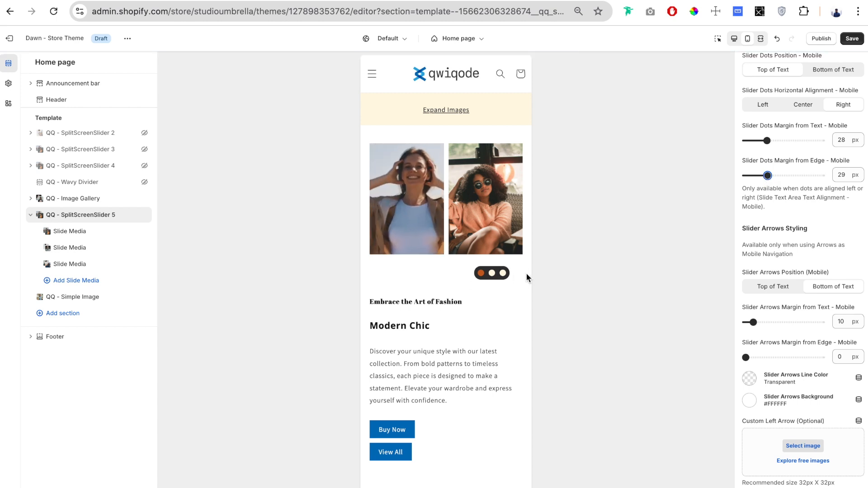
drag(768, 175, 737, 174)
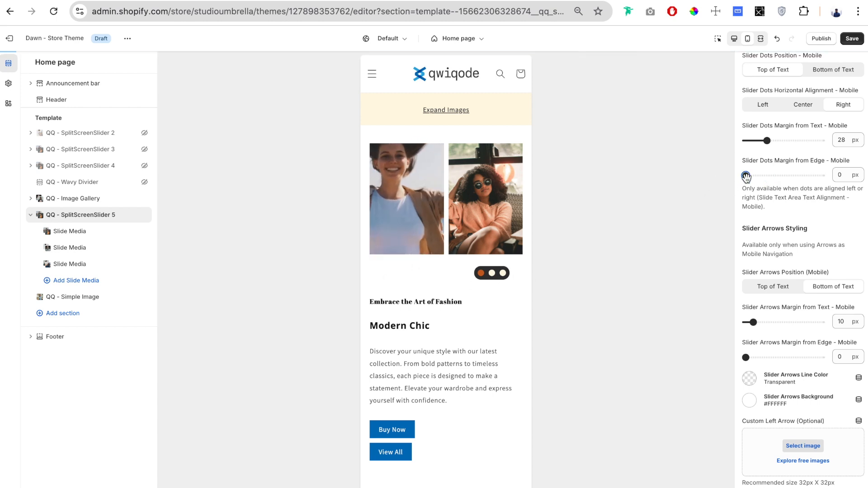
Set the Slider Navigation for Mobile to Arrows
scroll(801, 131, down, 3)
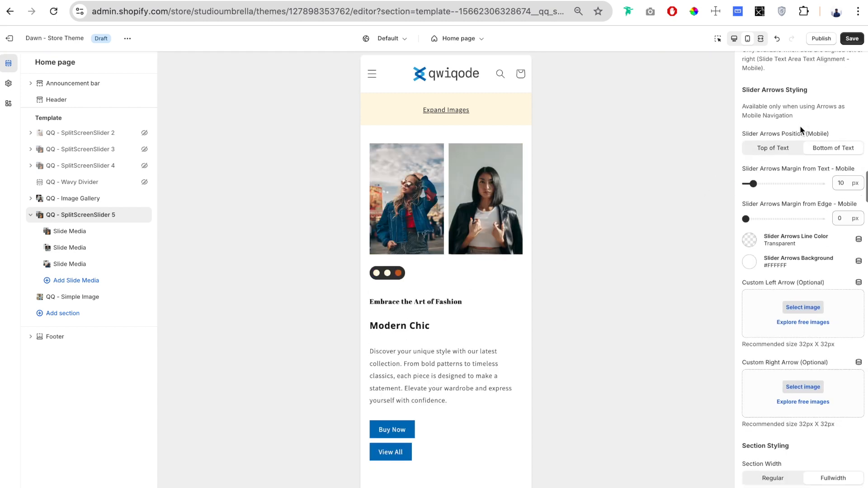
scroll(800, 130, down, 1)
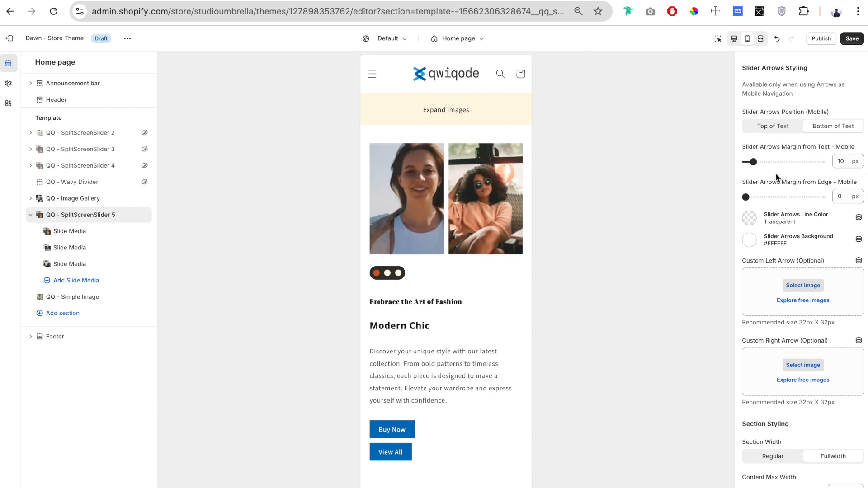
scroll(775, 175, up, 10)
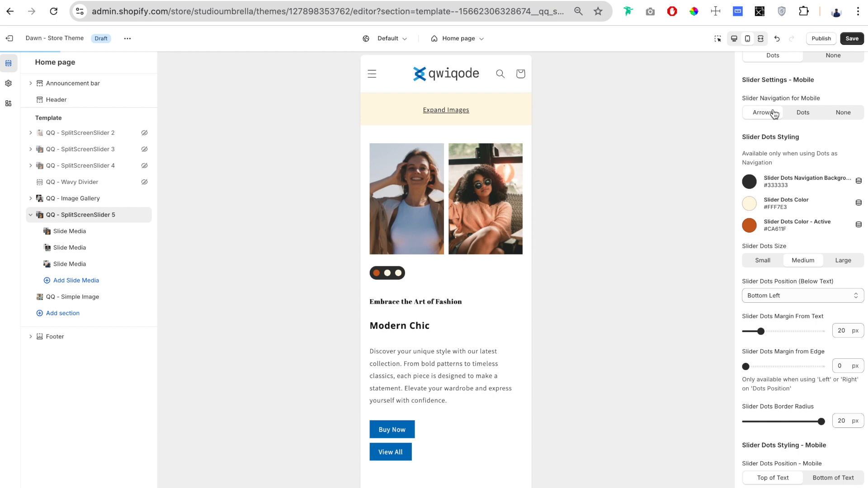
click(769, 111)
Place the mobile slider arrows at Top of Text with a 25 px margin from text and a 72 px margin from edge
scroll(794, 202, down, 8)
scroll(794, 203, down, 4)
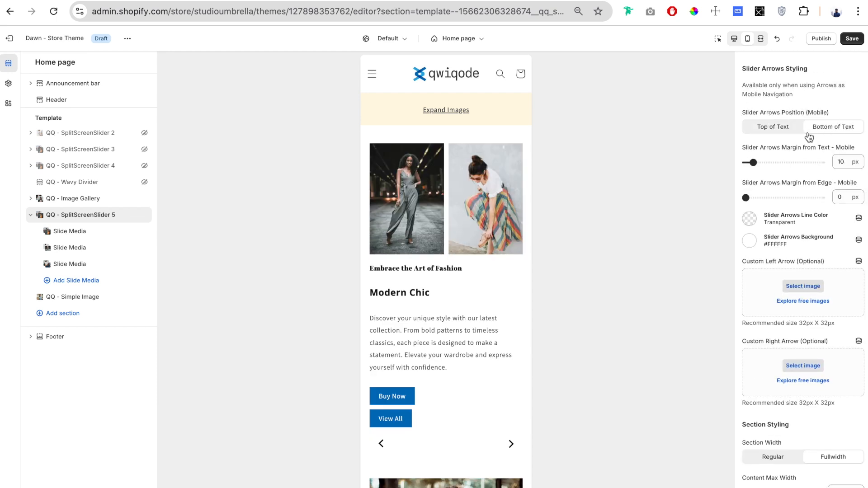
click(786, 134)
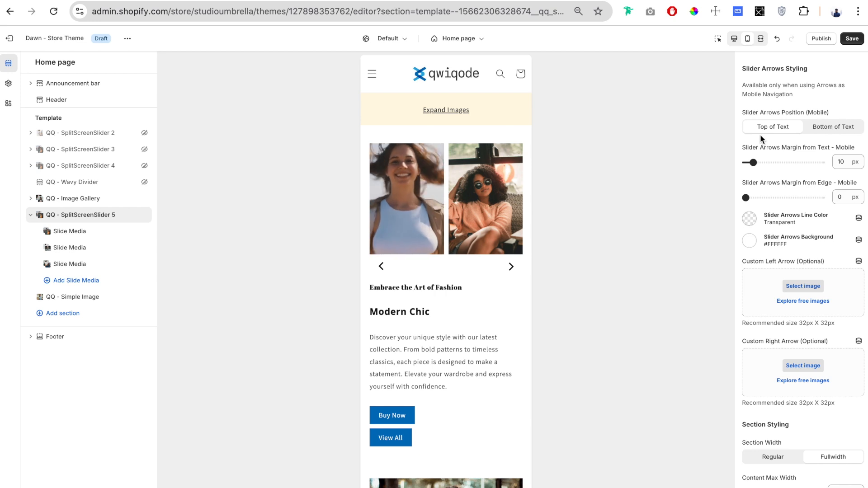
drag(753, 162, 765, 163)
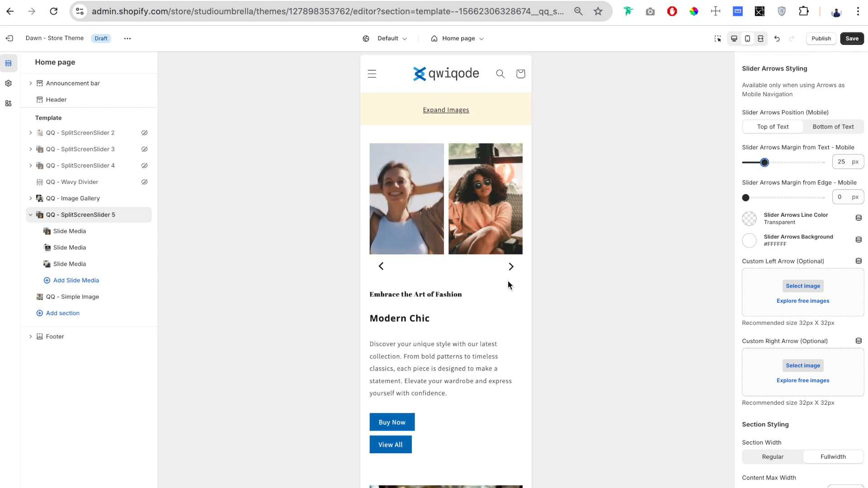
drag(746, 198, 774, 197)
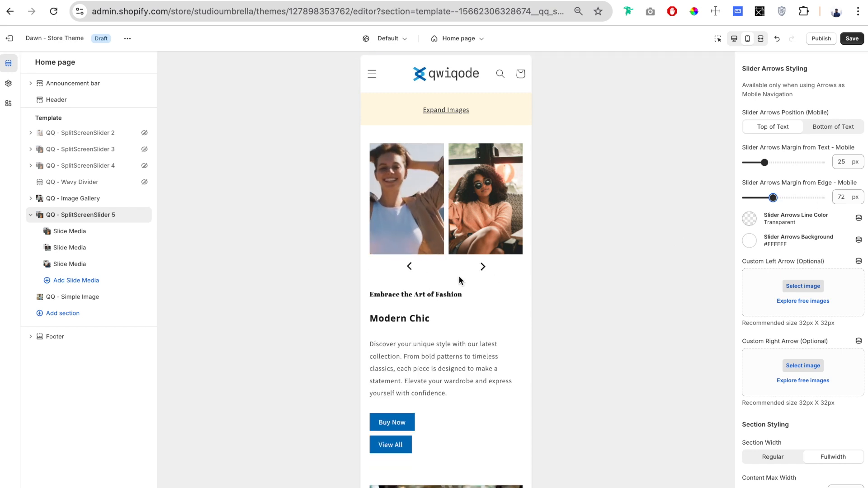
Try orange #CA611F as the Slider Arrows Line Color
scroll(776, 216, down, 2)
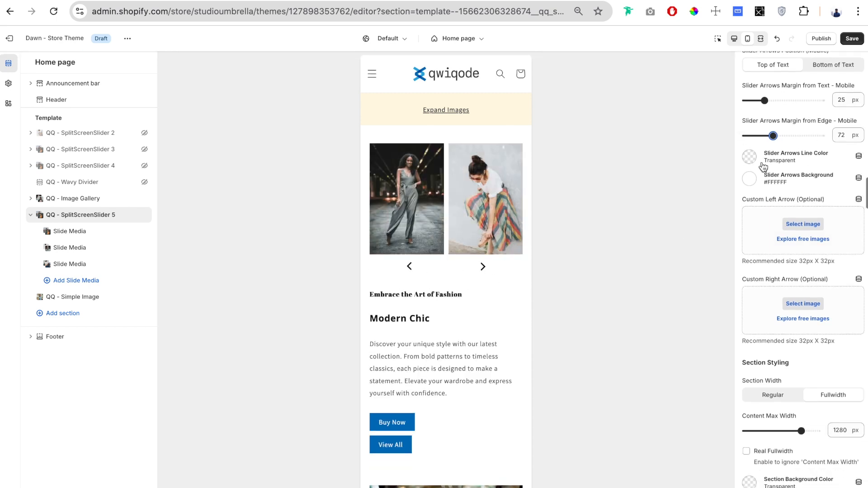
click(749, 158)
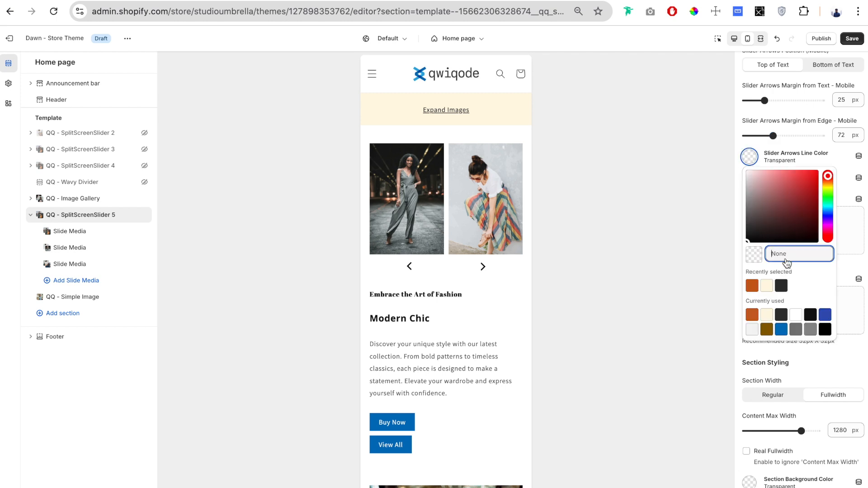
click(752, 286)
click(738, 161)
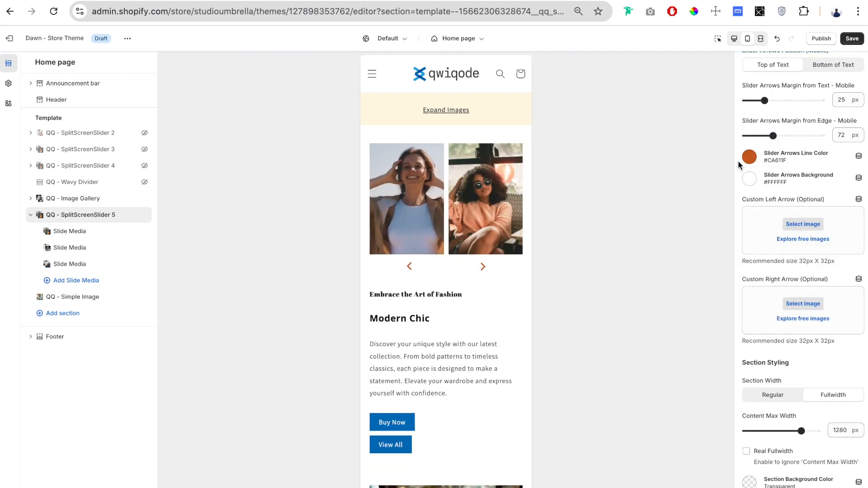
Set the Slider Arrows Background to #333333 and the Slider Arrows Line Color to white
scroll(753, 159, down, 1)
click(752, 158)
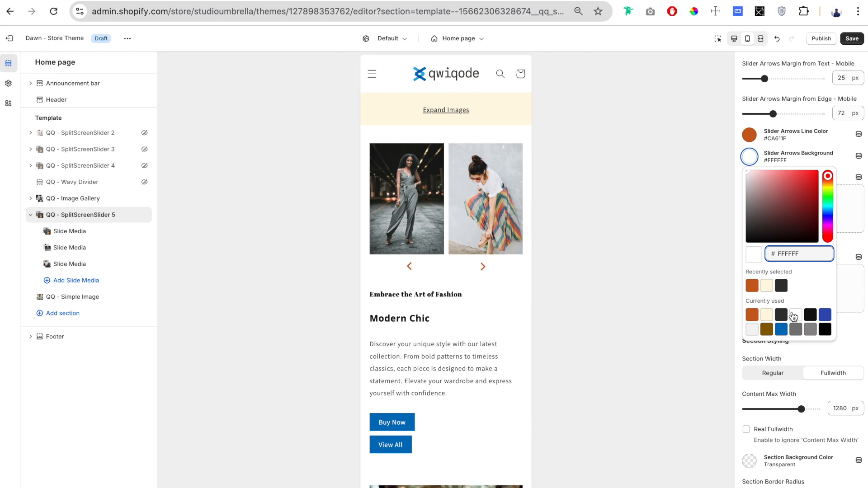
click(783, 316)
click(751, 156)
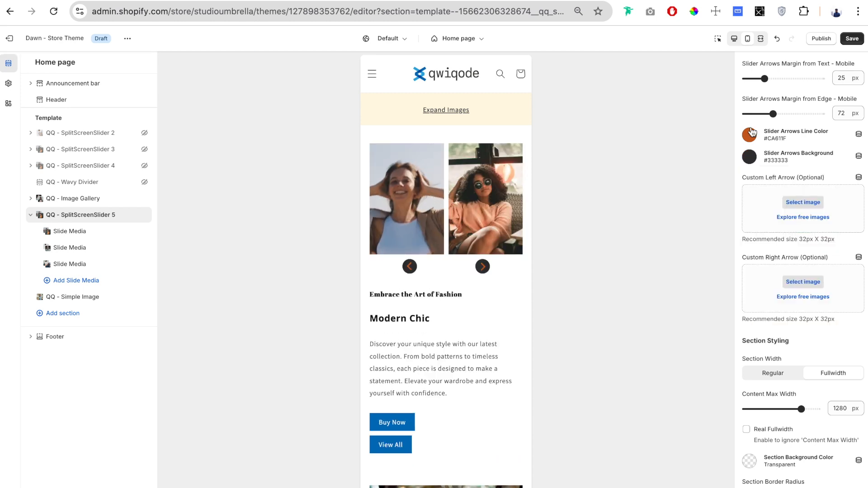
click(752, 135)
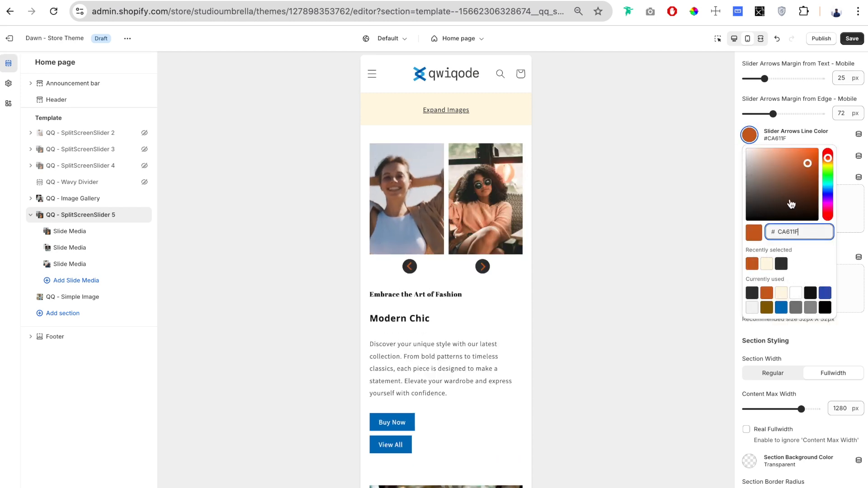
click(750, 165)
Try the play PNG as the Custom Left Arrow image and remove it again
scroll(807, 98, down, 3)
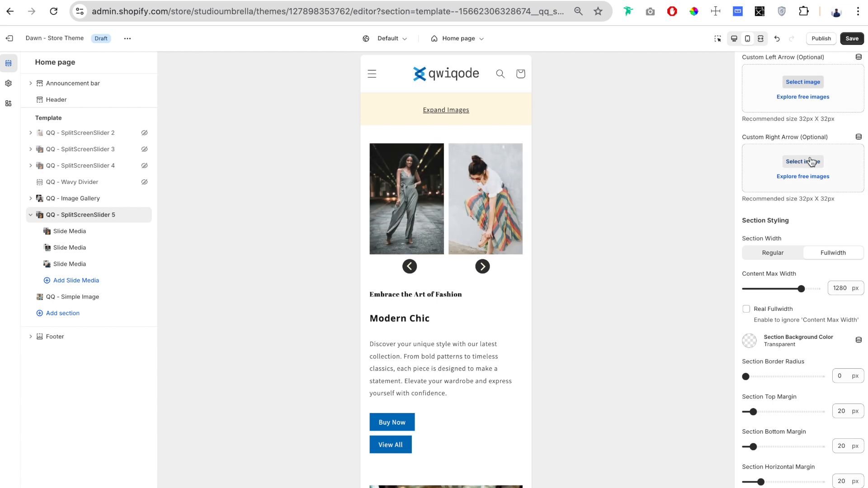
click(816, 85)
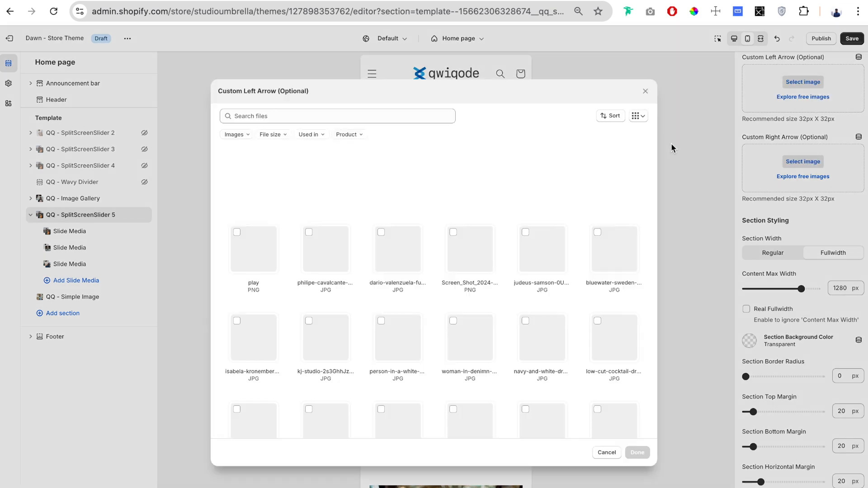
click(639, 452)
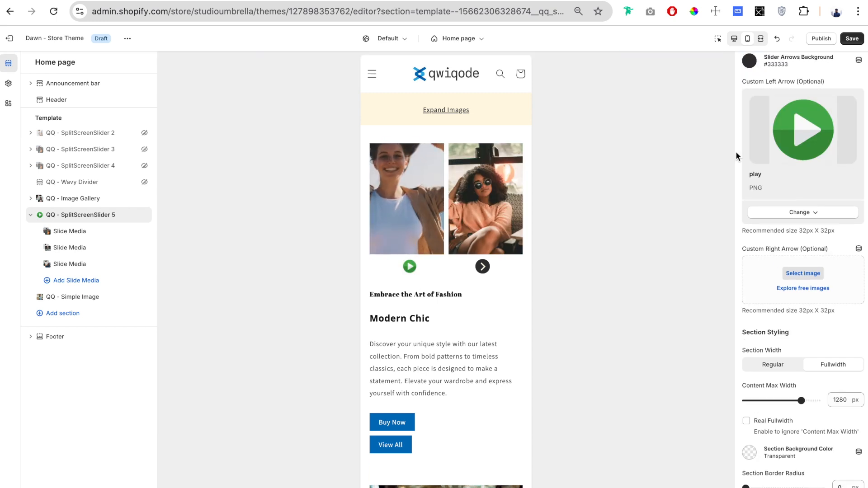
click(803, 213)
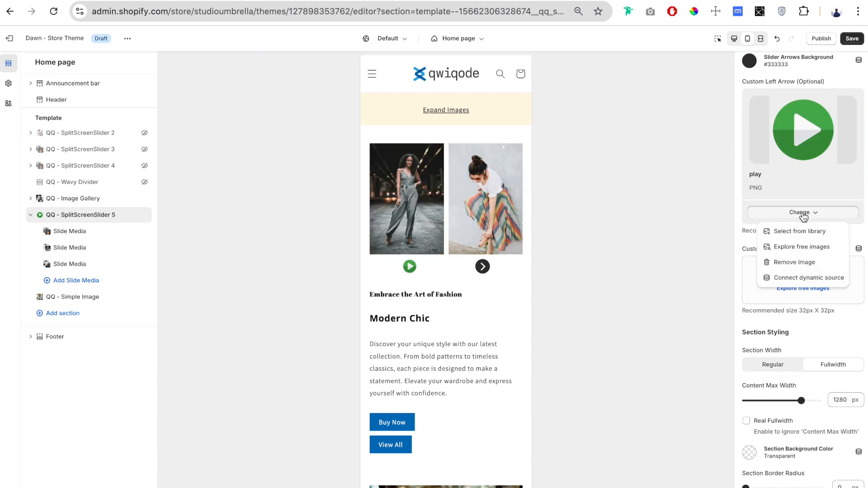
click(802, 264)
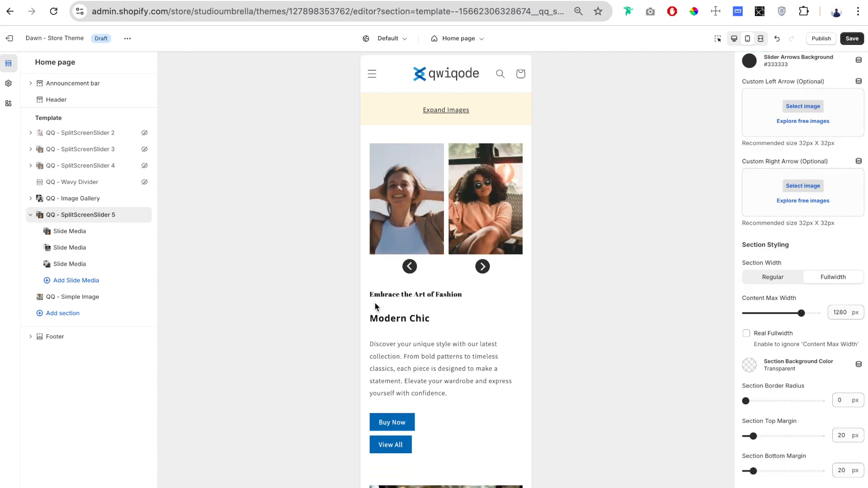
Switch to the desktop preview and set the Section Background Color to cream #FFF7E3
scroll(786, 215, down, 2)
click(735, 39)
scroll(802, 166, down, 2)
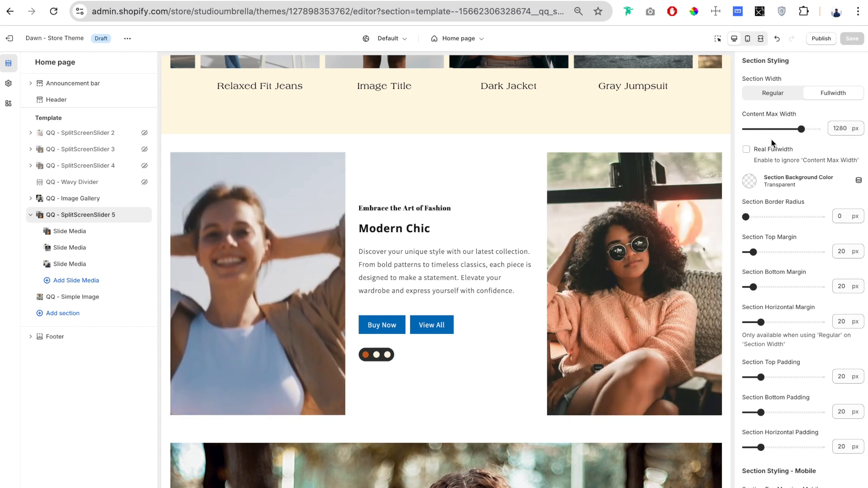
click(750, 181)
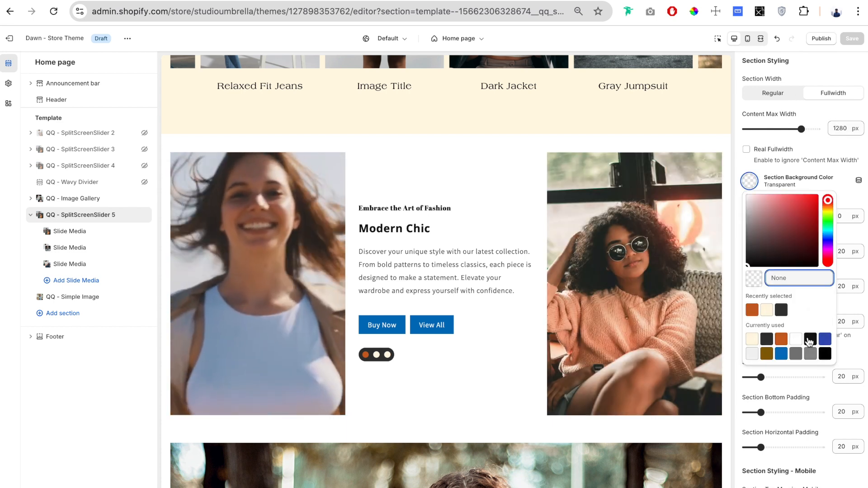
click(768, 310)
click(740, 157)
Try the Real Fullwidth option, check the section in the fullscreen preview, and disable the option again
click(764, 41)
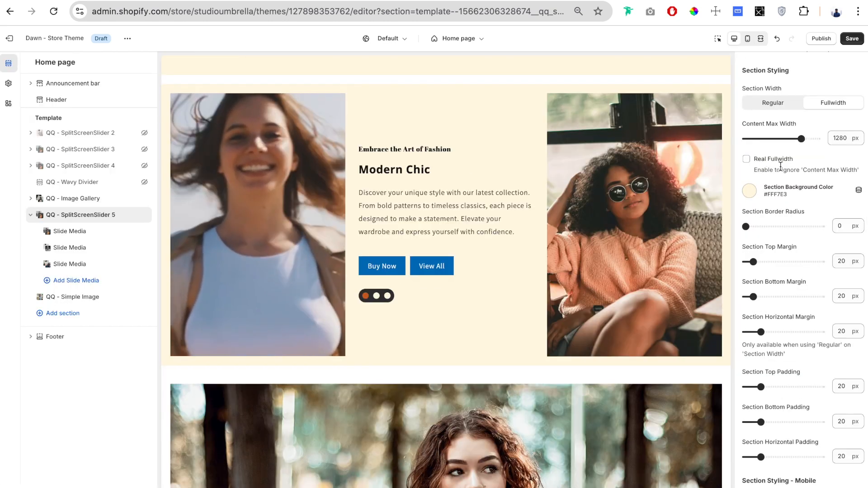
click(746, 159)
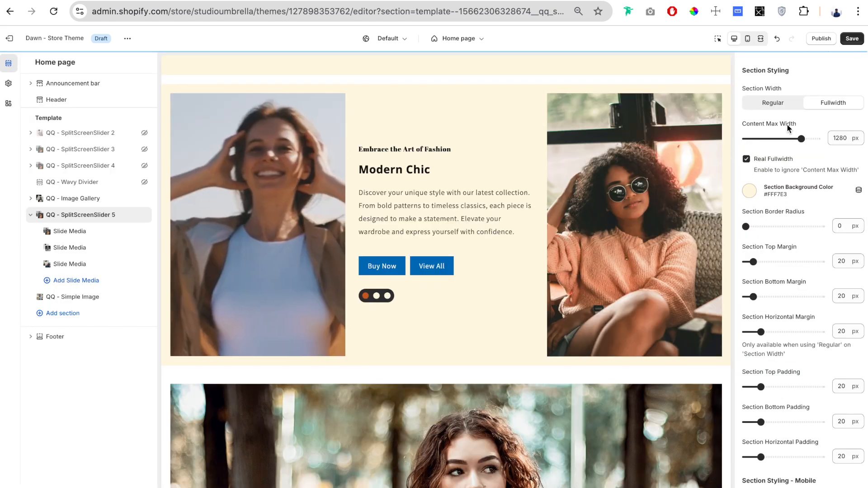
click(762, 42)
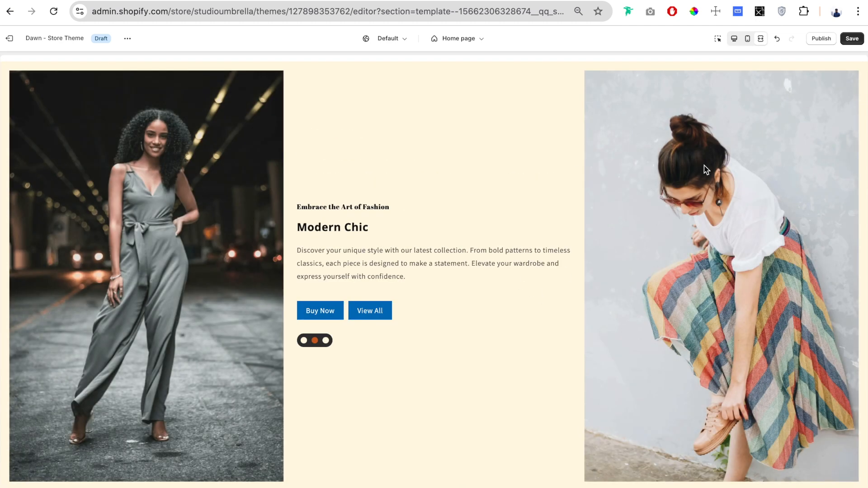
click(735, 40)
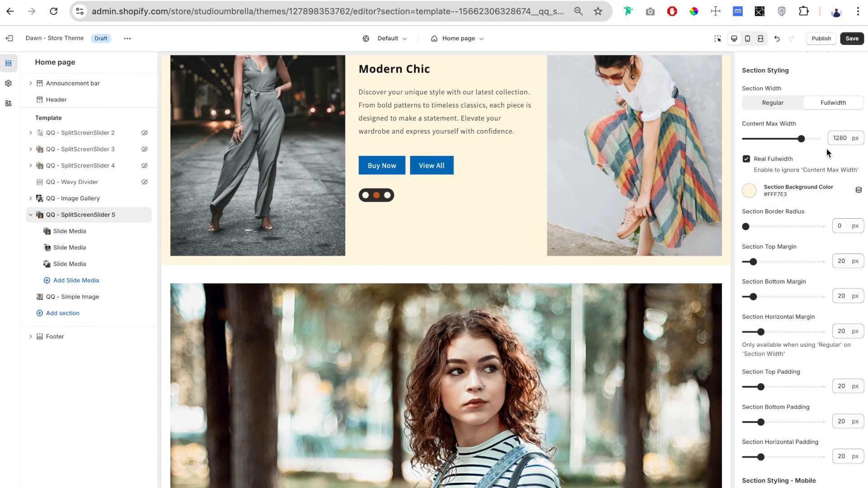
click(748, 159)
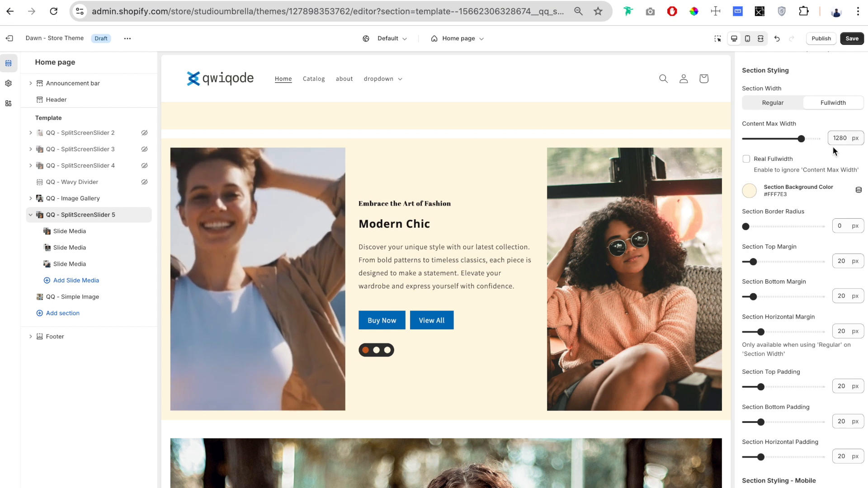
Try the Regular Section Width, check it in the fullscreen preview, and return the width to Fullwidth
click(770, 107)
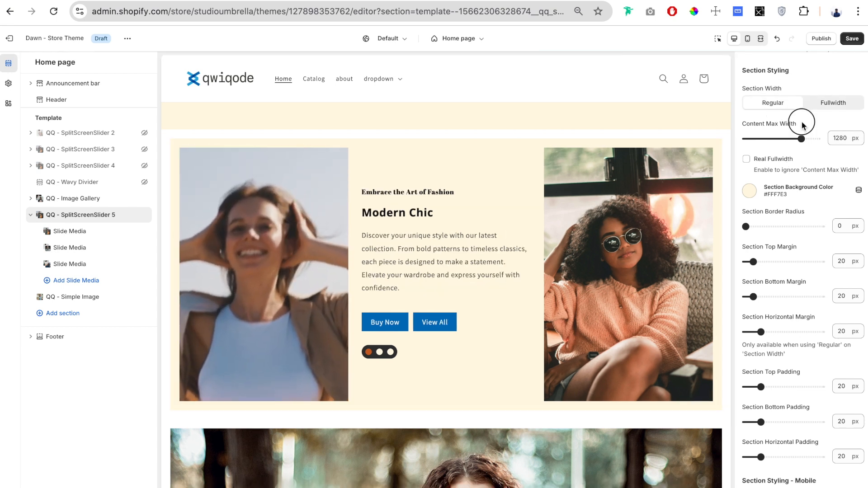
drag(803, 125, 738, 122)
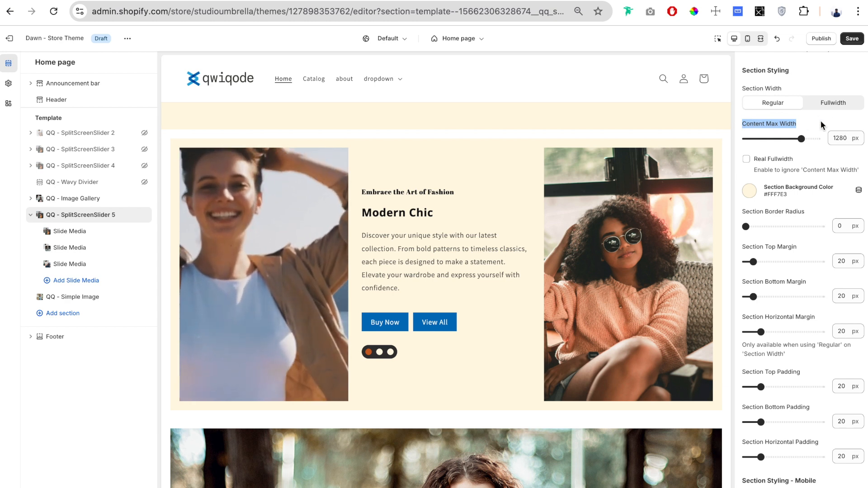
click(761, 39)
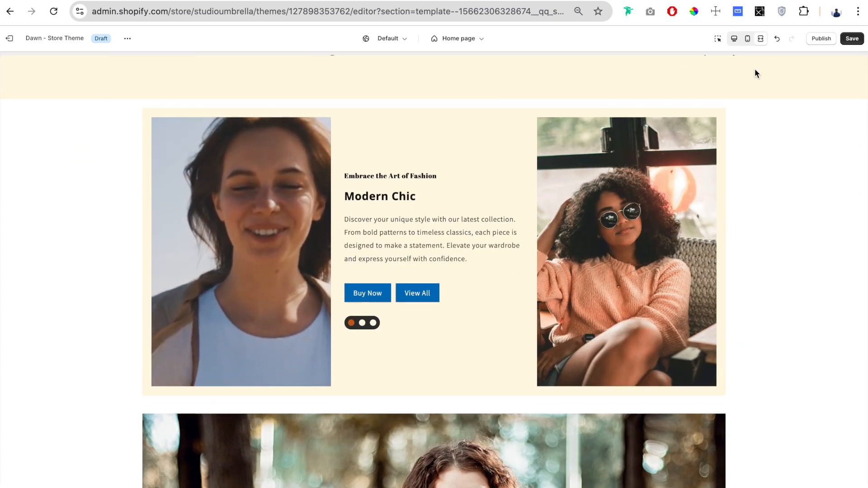
click(735, 39)
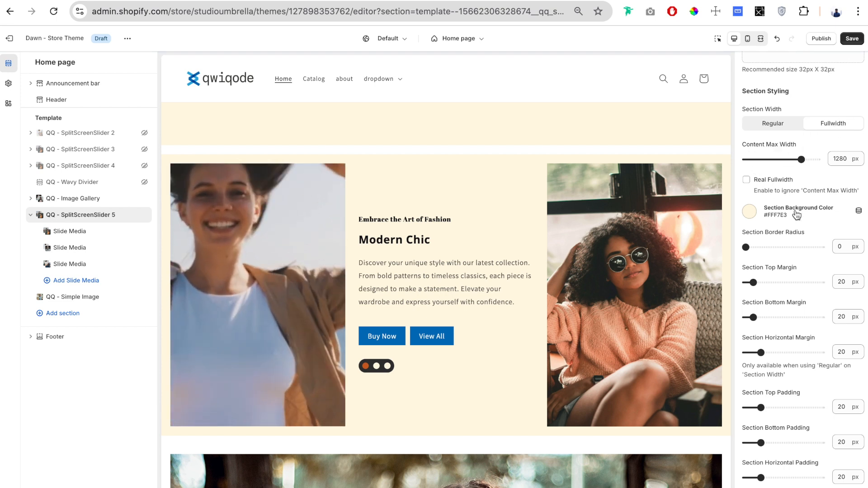
Try a Section Border Radius of 42 px and return it to 0 px
scroll(797, 215, down, 3)
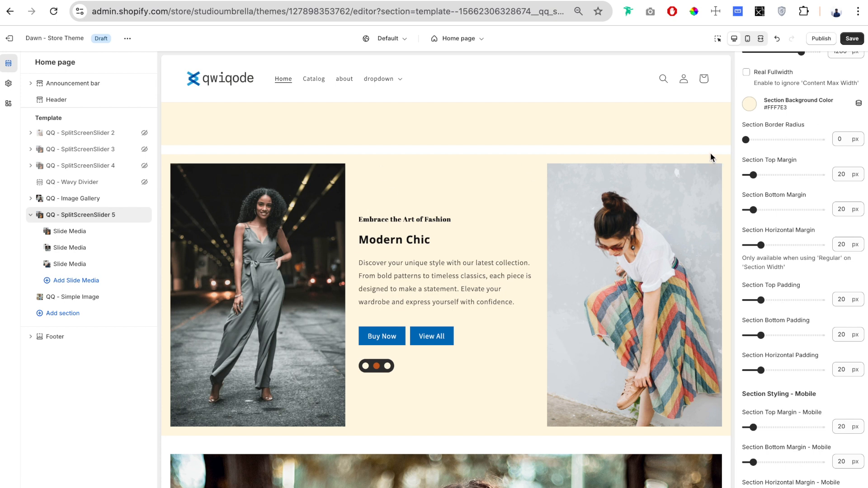
drag(747, 140, 778, 139)
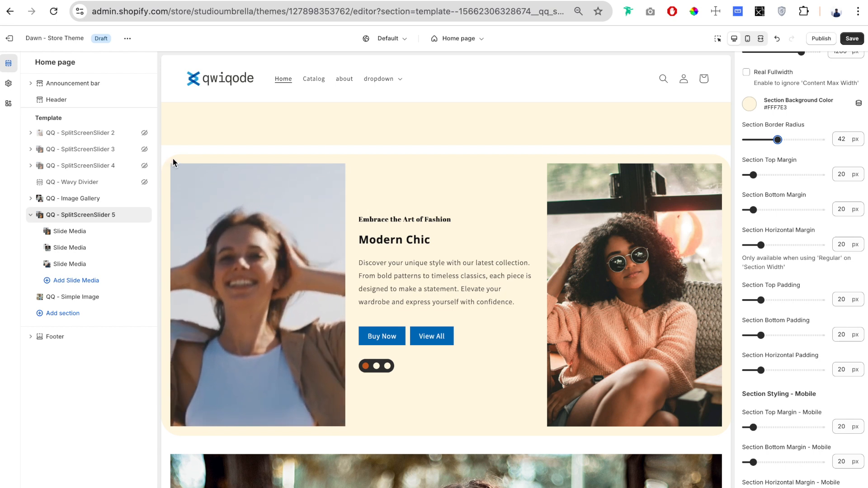
drag(778, 139, 715, 137)
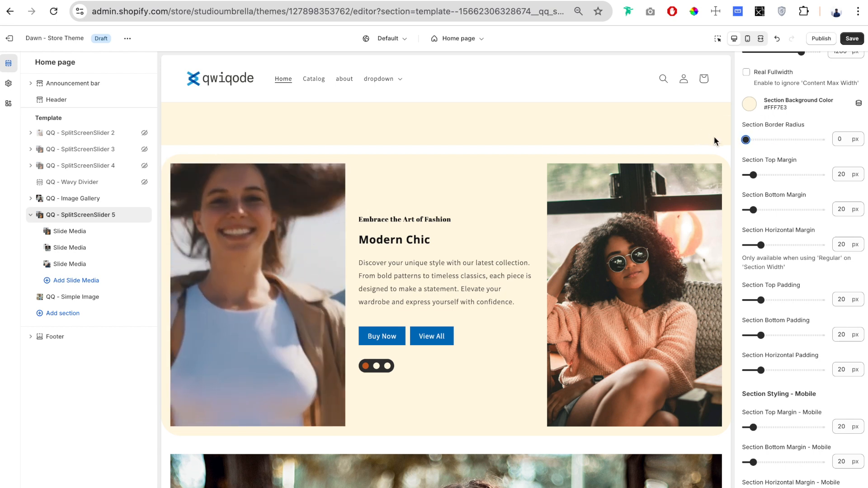
Set the Section Top Margin to 78 px and the Section Bottom Margin to 82 px
scroll(776, 162, down, 1)
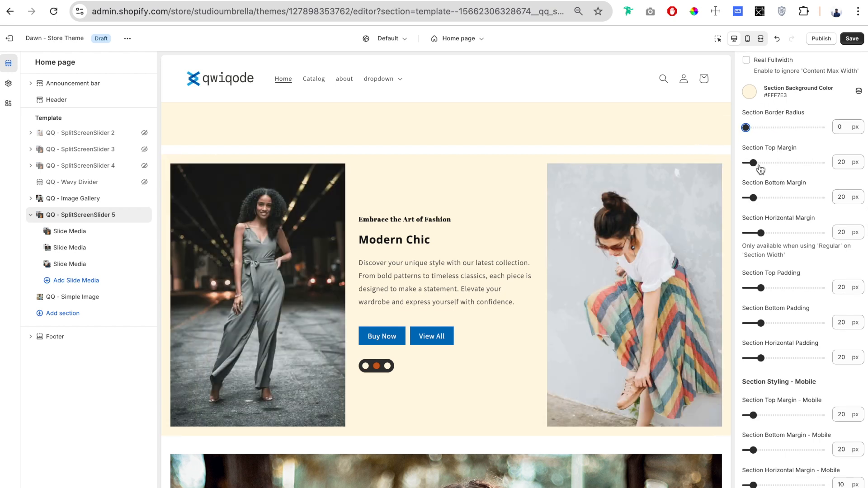
drag(754, 162, 776, 162)
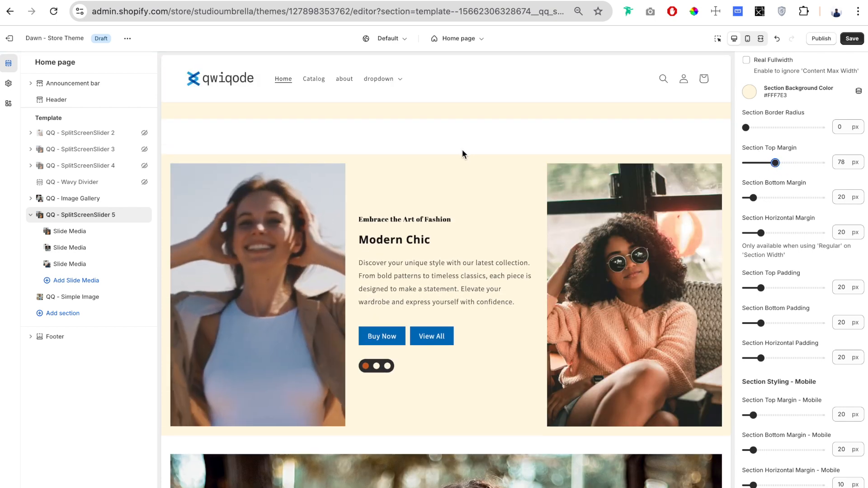
drag(754, 198, 777, 198)
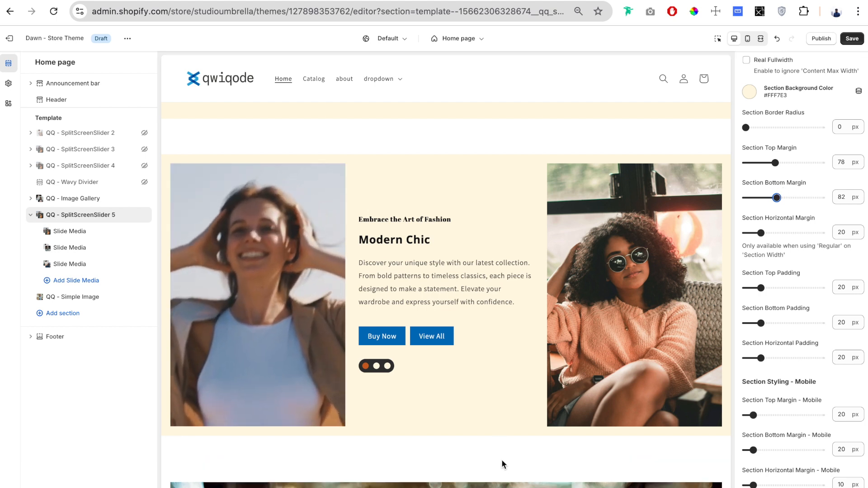
Try the Regular Section Width with a Section Horizontal Margin of 0 px and check it in the fullscreen preview
scroll(795, 199, down, 1)
scroll(794, 199, down, 1)
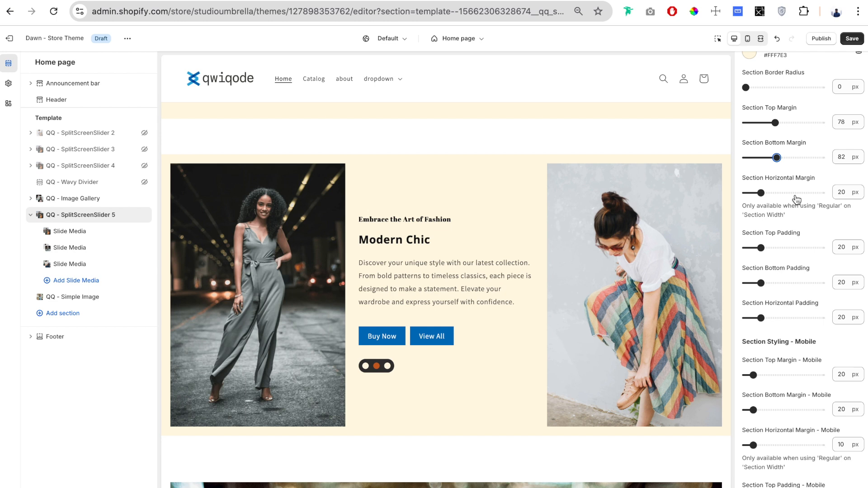
scroll(790, 216, up, 4)
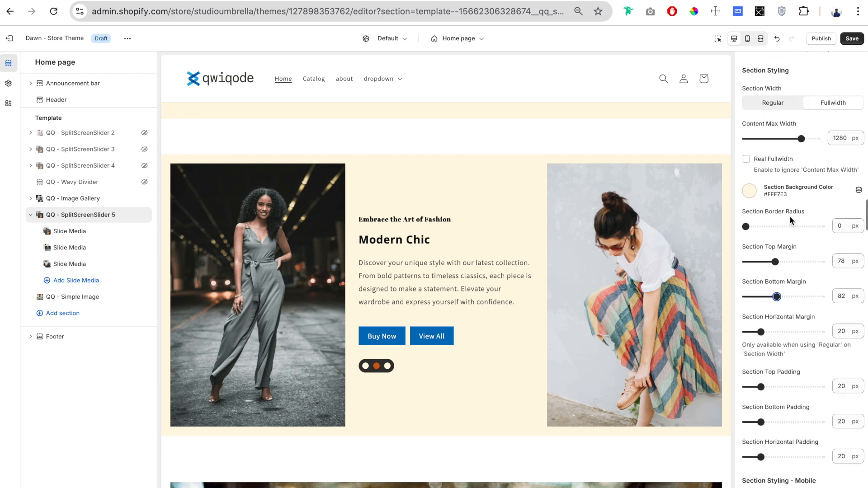
click(779, 135)
scroll(751, 190, down, 3)
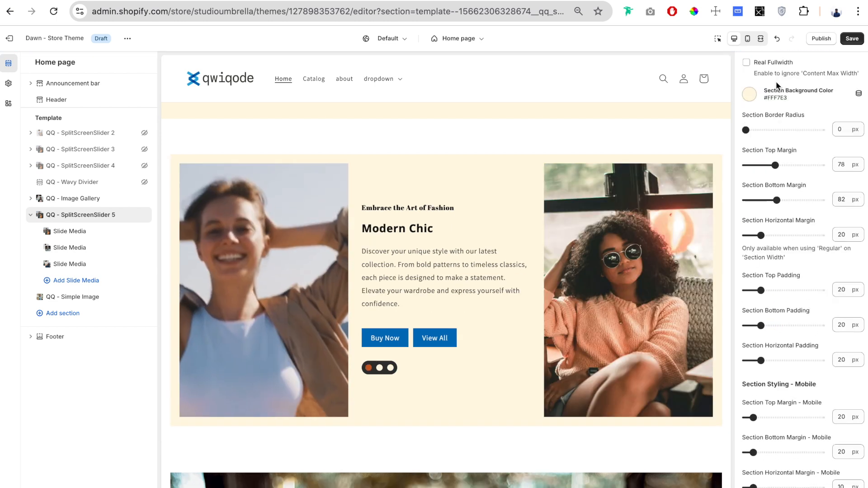
drag(761, 236, 734, 236)
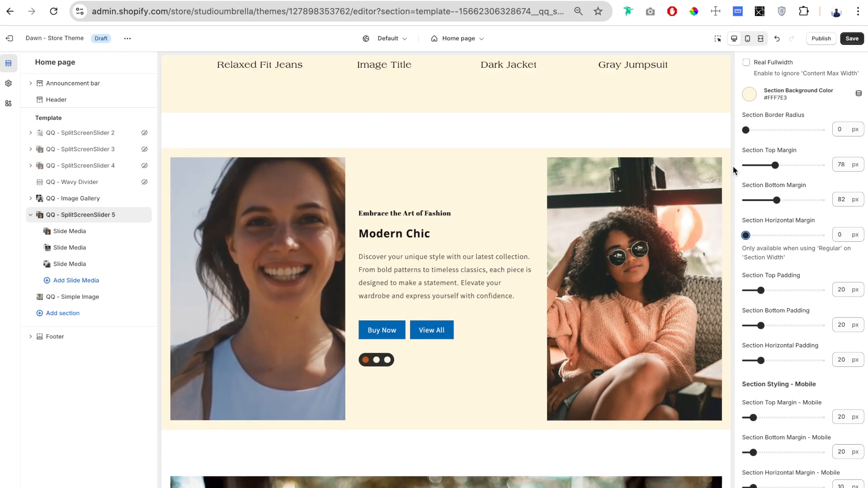
click(762, 40)
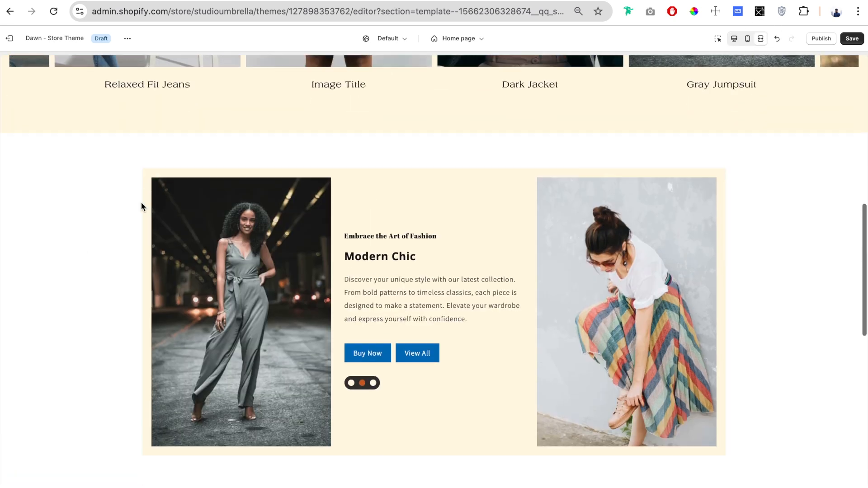
click(734, 38)
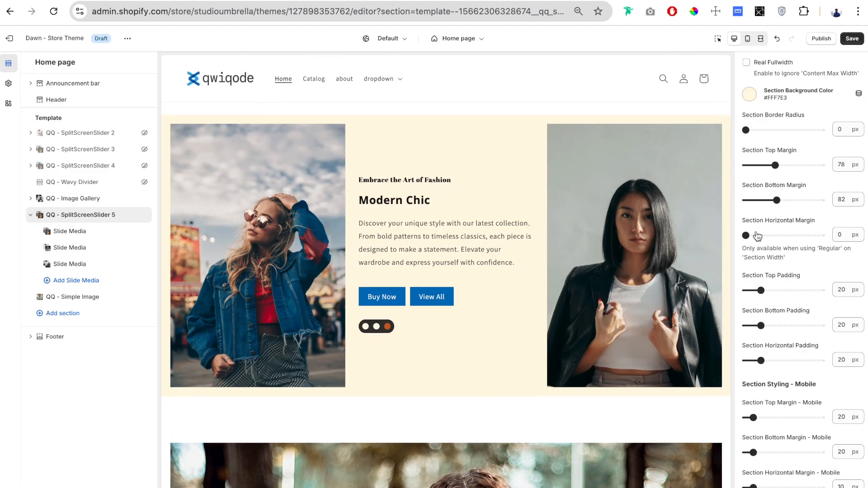
Set the Section Horizontal Margin to 21 px and return the Section Width to Fullwidth
drag(758, 235, 761, 235)
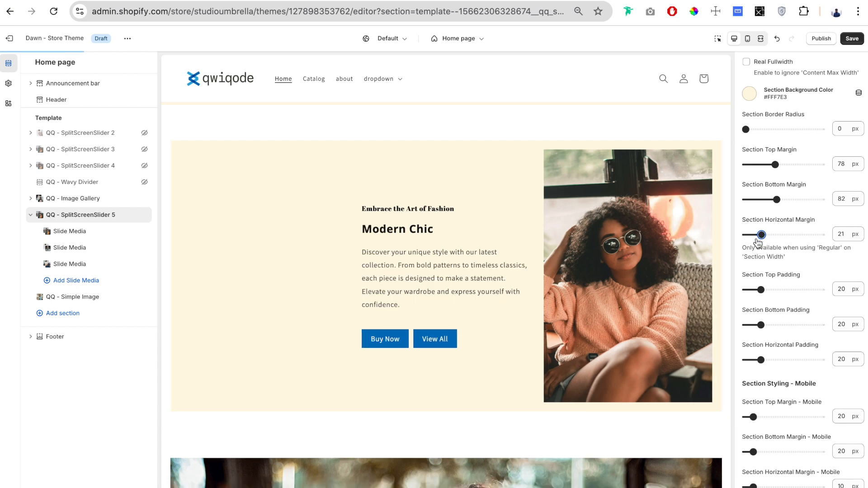
scroll(785, 268, up, 3)
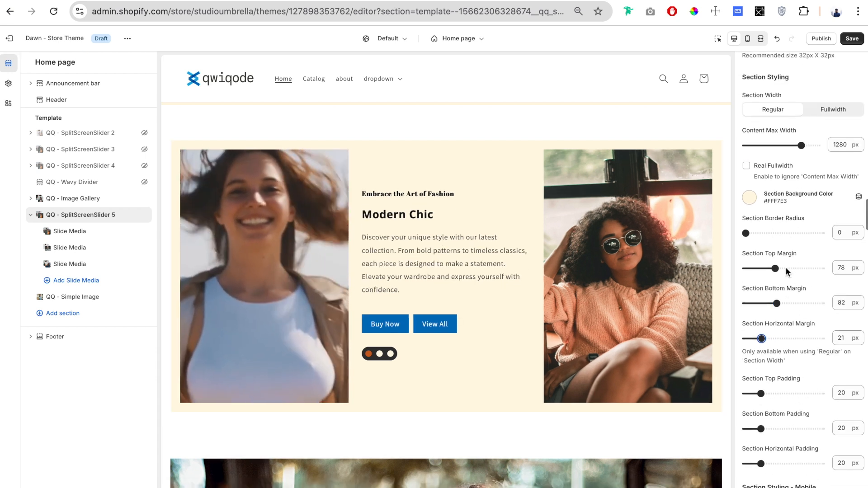
click(839, 110)
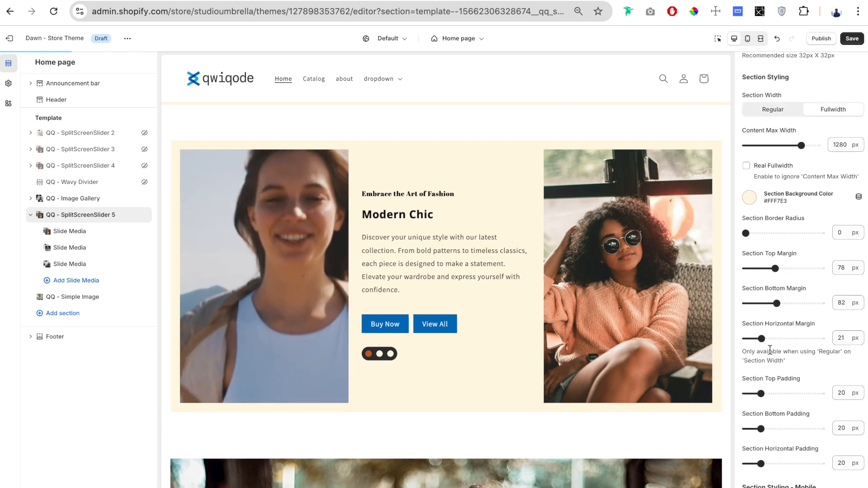
Try Section Top and Bottom Padding of 37 px and Section Horizontal Padding of 43 px
scroll(786, 337, down, 1)
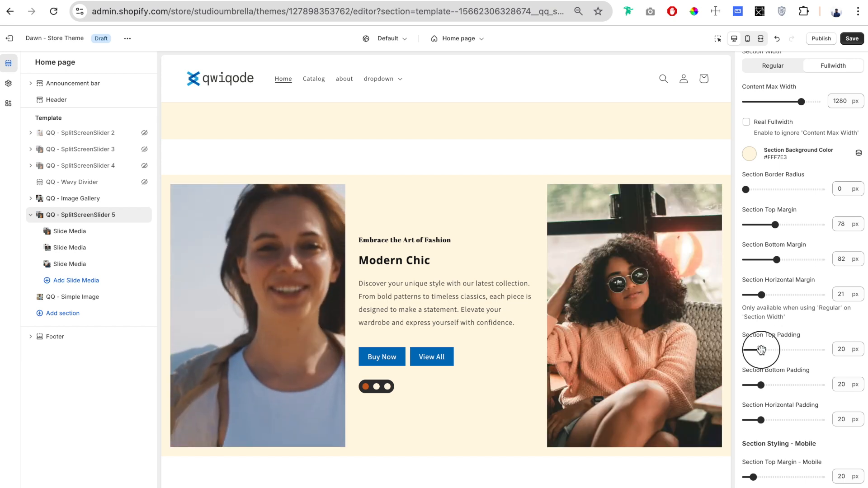
drag(762, 349, 774, 349)
scroll(555, 180, up, 1)
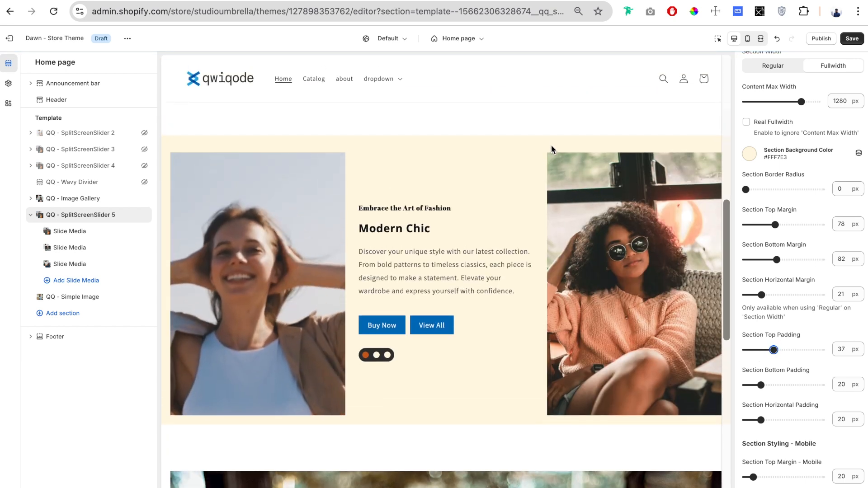
drag(763, 384, 774, 384)
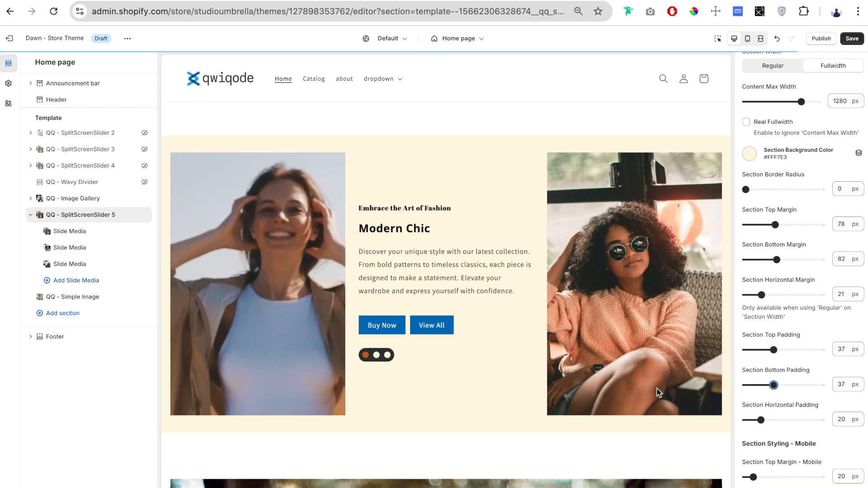
click(779, 420)
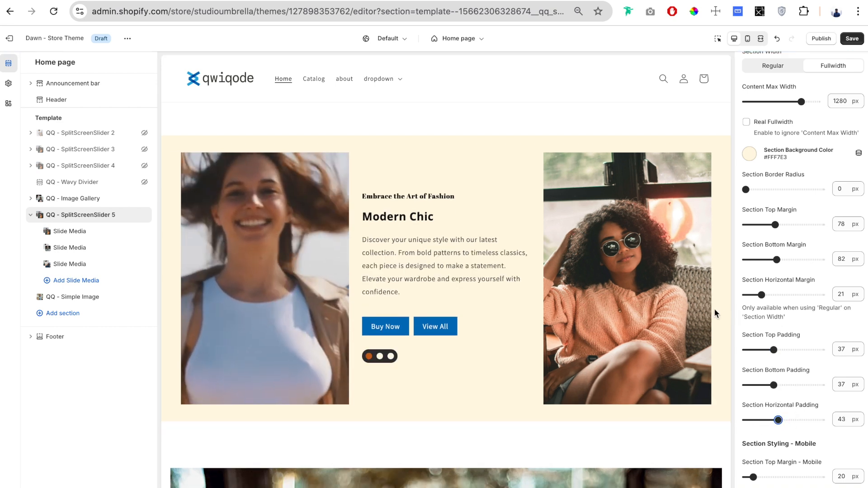
Set the Section Horizontal Padding to 20 px and both the Section Top and Bottom Padding to 30 px
drag(778, 421, 765, 420)
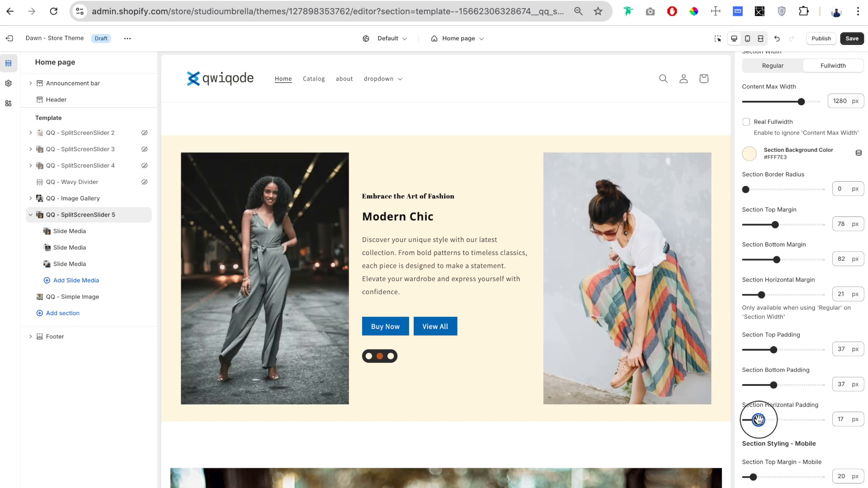
click(769, 384)
click(769, 350)
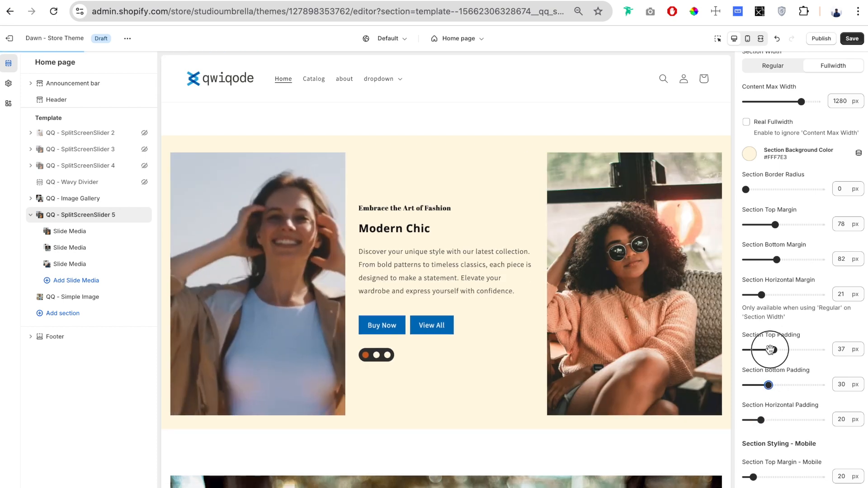
Try the Top and Bottom options for Section Text Area Vertical Alignment and return it to Center
scroll(785, 268, down, 6)
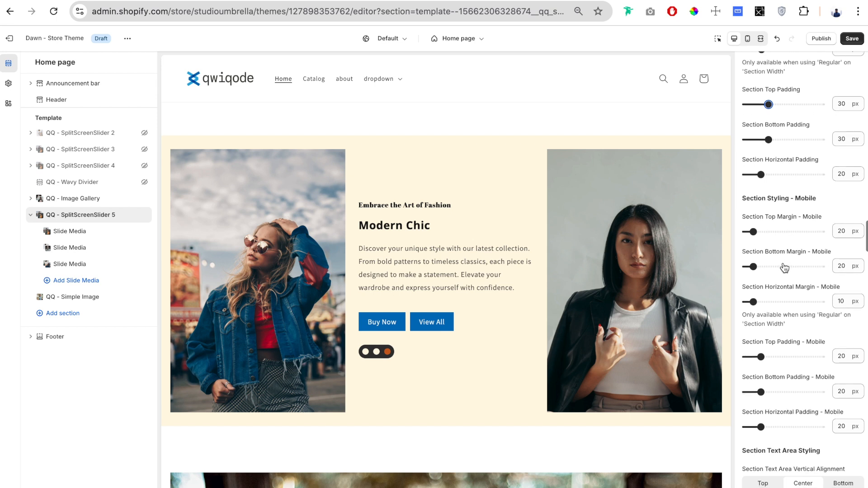
scroll(785, 269, down, 1)
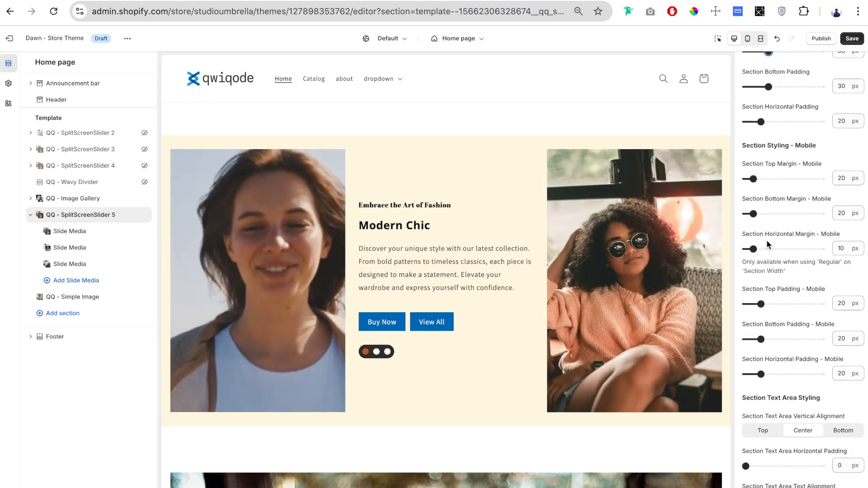
scroll(781, 237, down, 2)
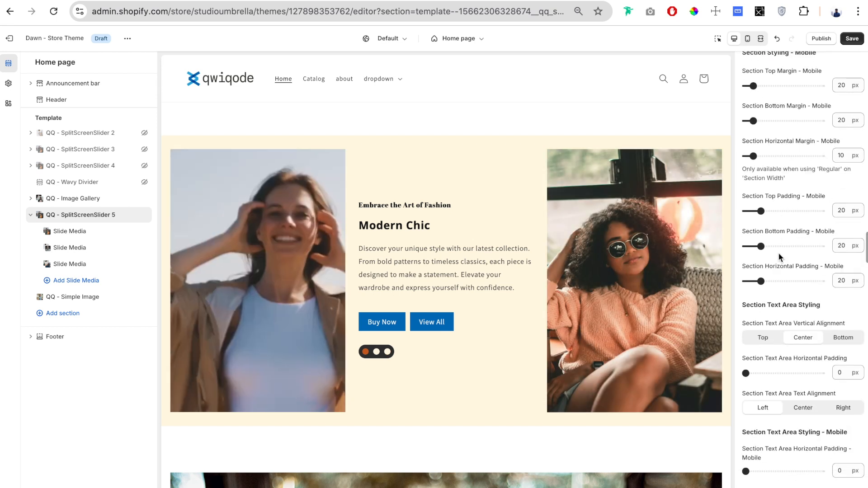
scroll(778, 164, down, 4)
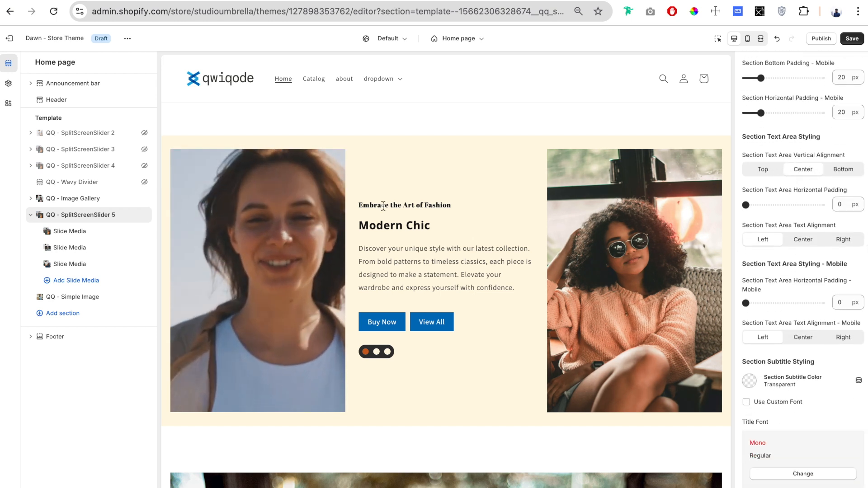
click(769, 171)
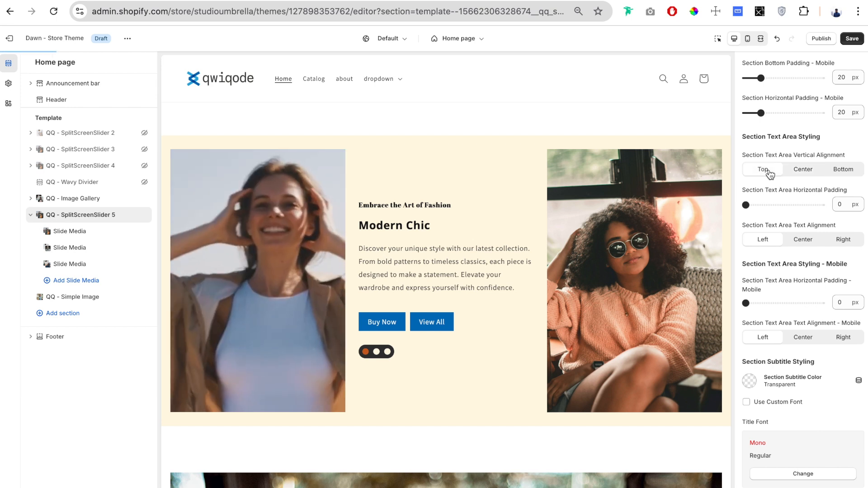
click(839, 170)
scroll(776, 237, up, 1)
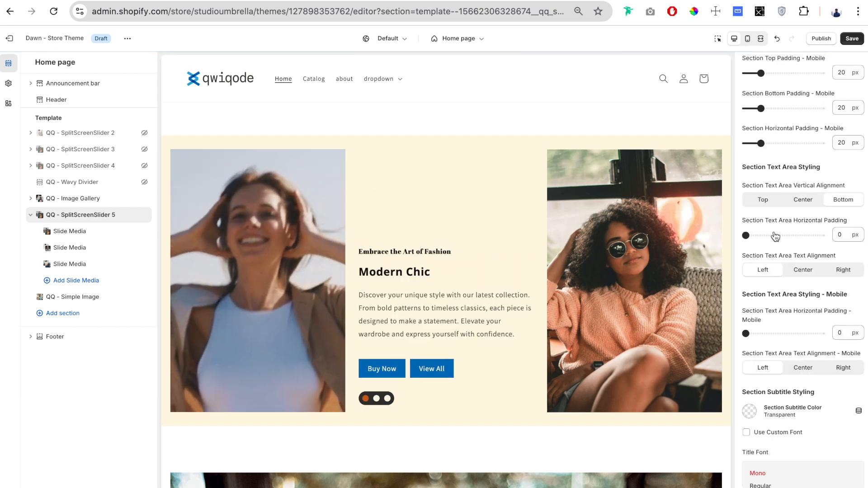
click(806, 201)
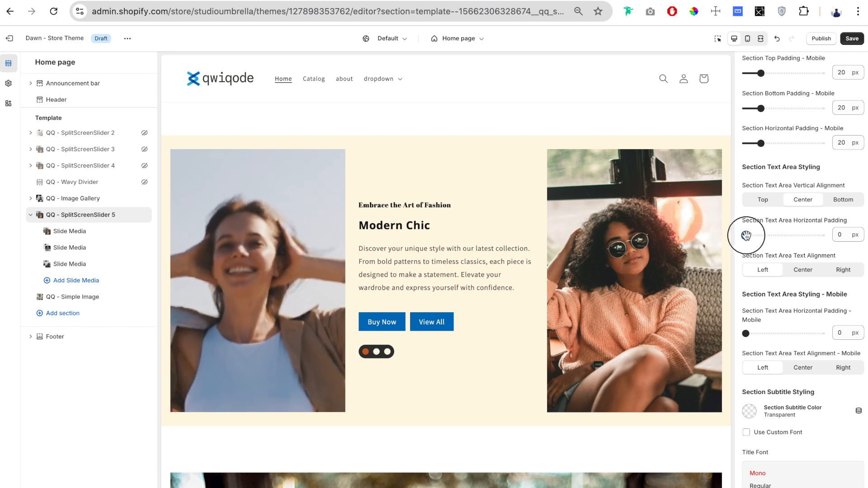
Try the Section Text Area Horizontal Padding and return it to 0 px, and test Center and Right text alignment before restoring Left
drag(757, 235, 767, 235)
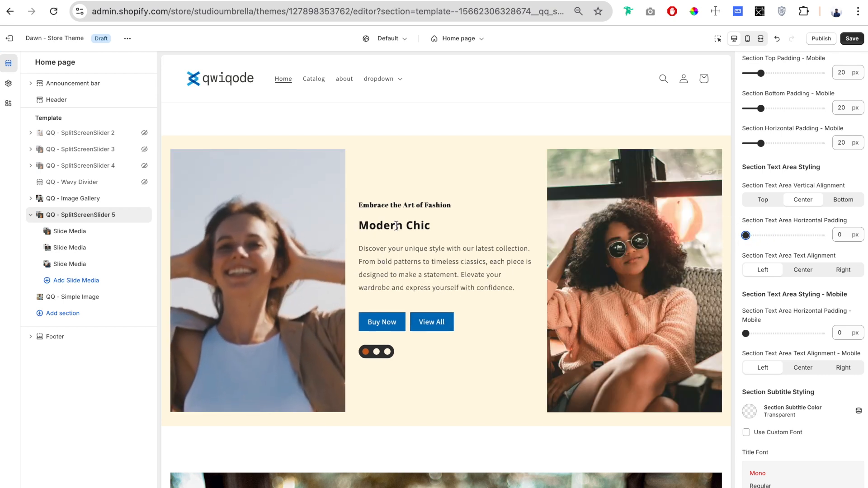
scroll(777, 213, down, 2)
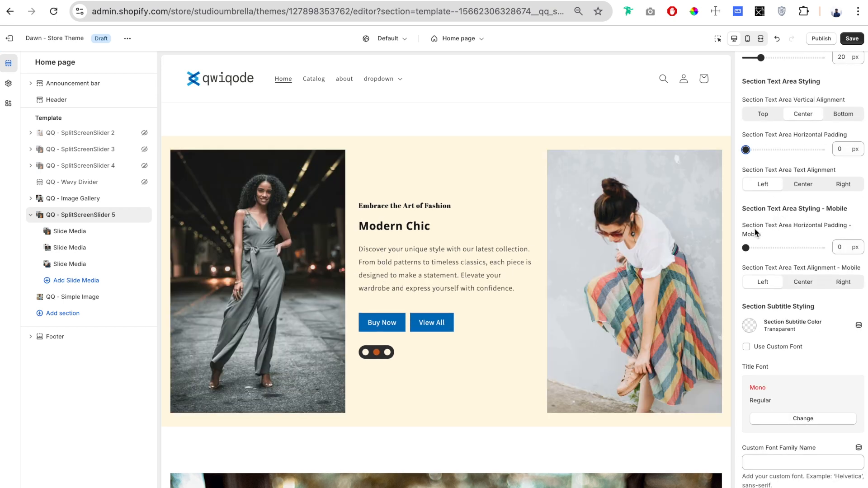
click(804, 185)
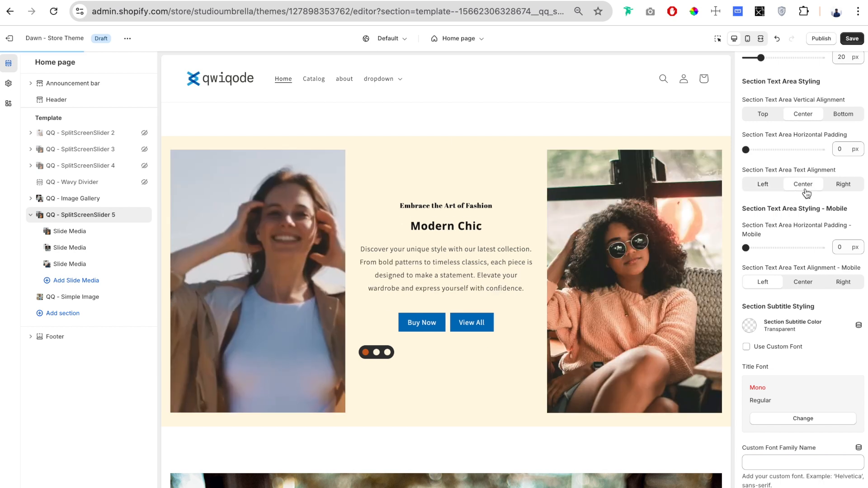
click(844, 185)
click(769, 185)
Try orange #CA611F as the Section Subtitle Color and set it to blue #0071BC
scroll(771, 187, down, 2)
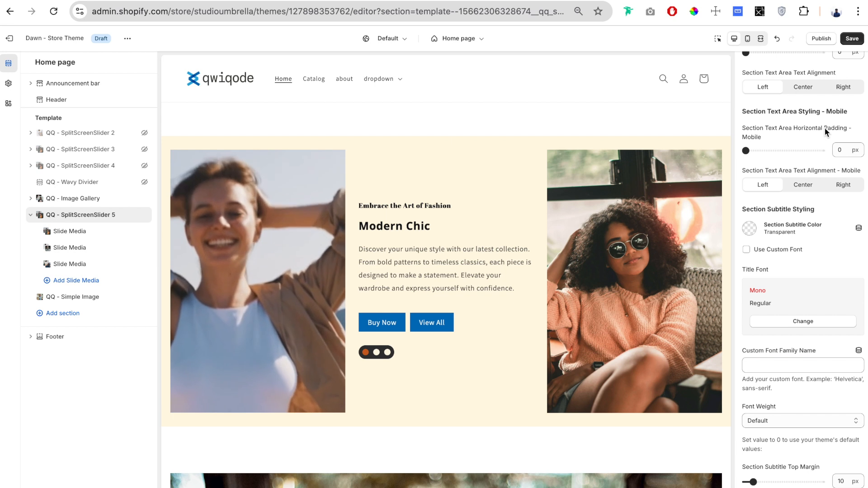
scroll(759, 85, down, 2)
scroll(759, 85, down, 1)
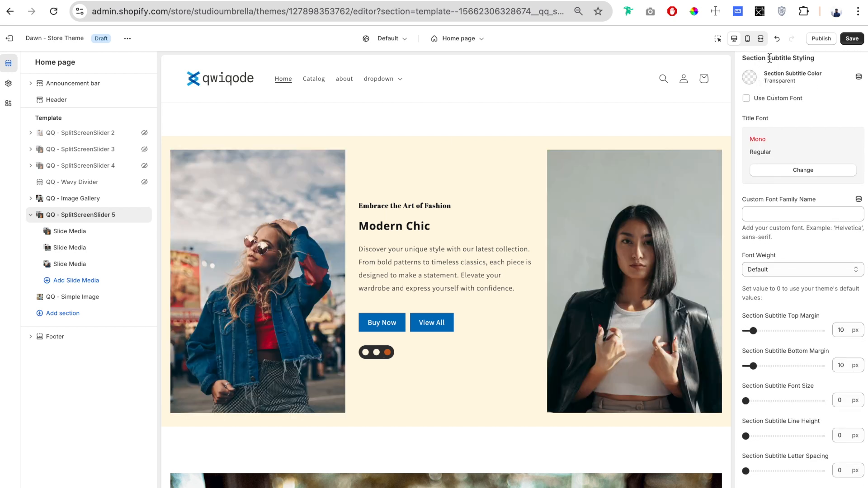
scroll(774, 57, up, 1)
click(750, 92)
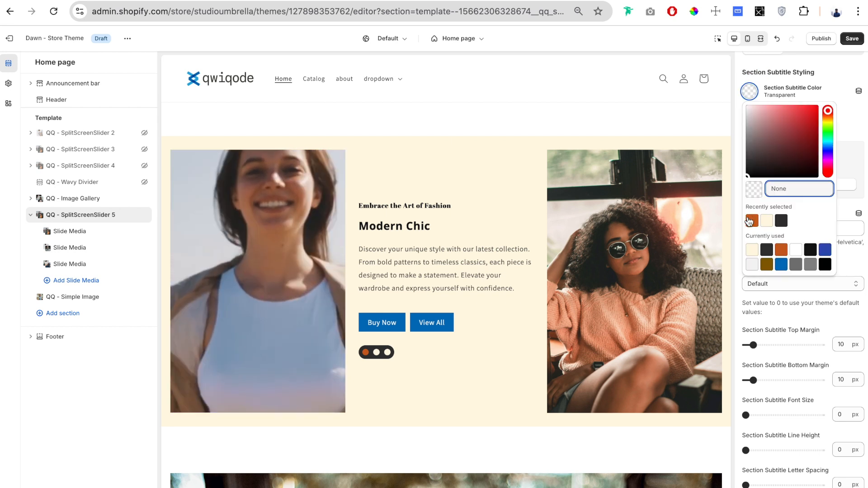
click(752, 224)
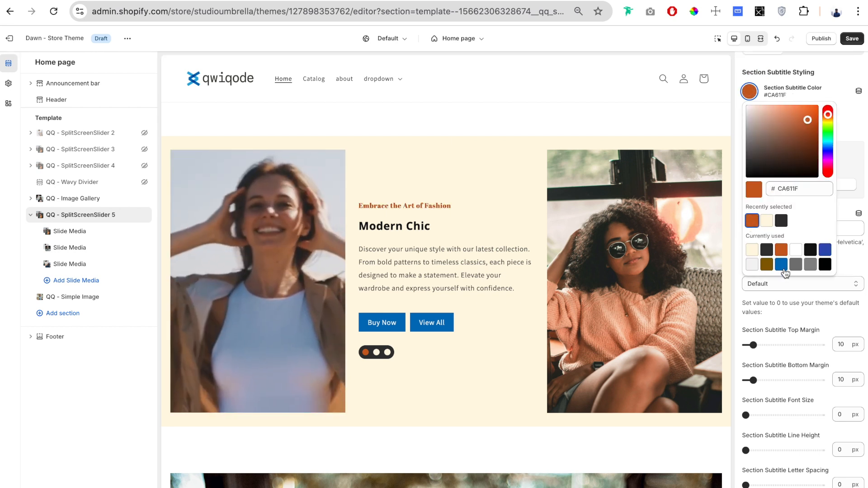
click(739, 136)
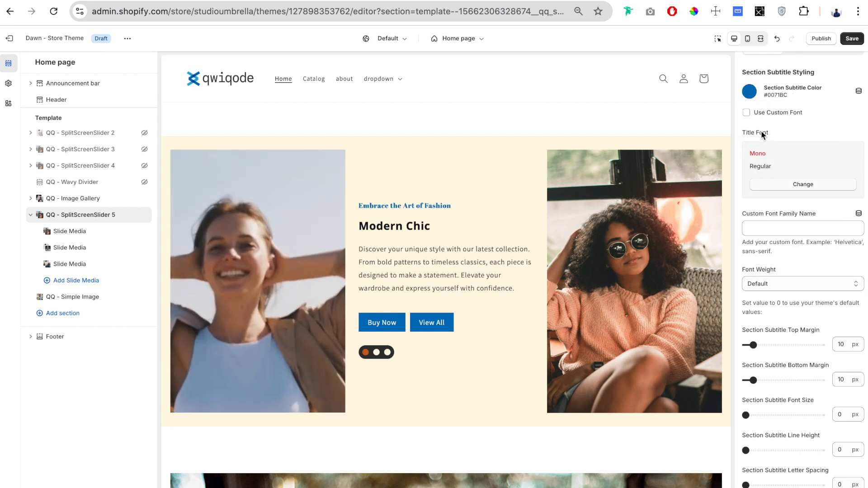
Enable the custom font for the section subtitle, try Anonymous Pro, and choose Alegreya Regular as its Title Font
scroll(776, 107, down, 1)
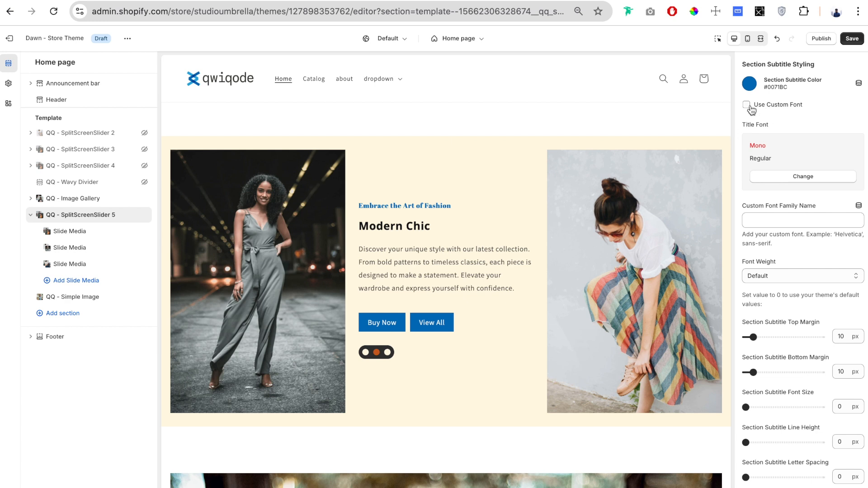
click(803, 177)
scroll(783, 251, down, 3)
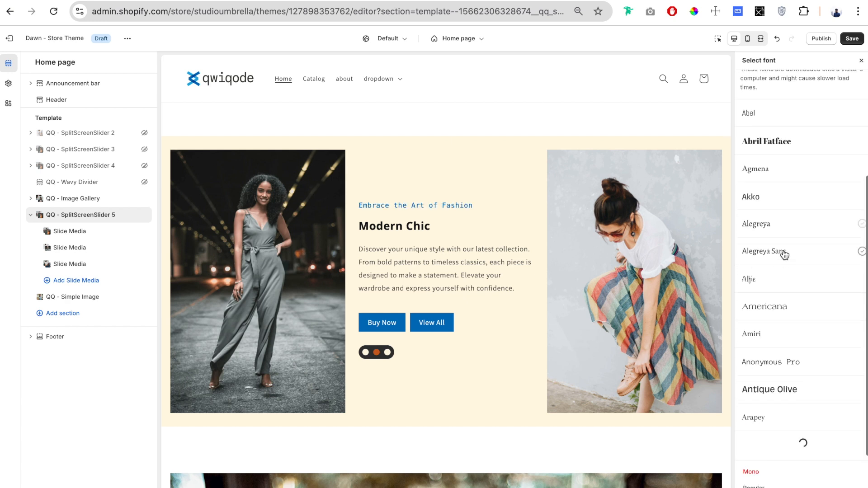
click(786, 363)
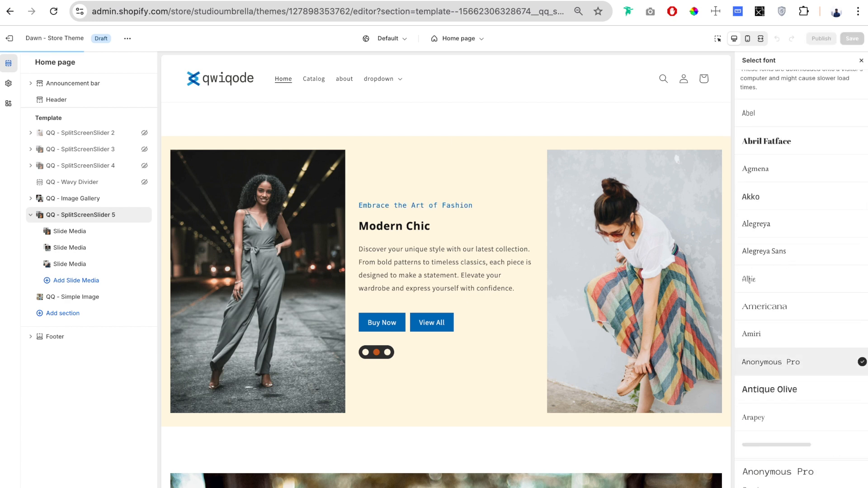
scroll(778, 177, down, 1)
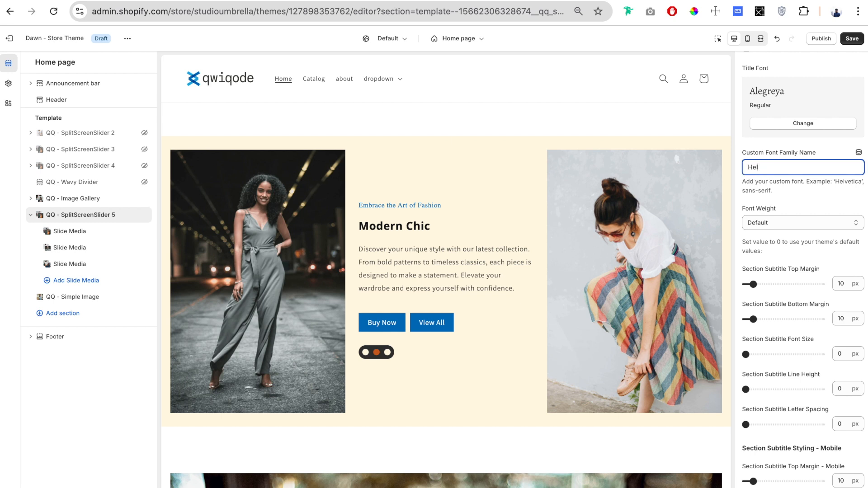
Try Helvetica as the subtitle's Custom Font Family Name and clear the field again
text(Helvetica)
drag(778, 168, 748, 167)
drag(359, 206, 406, 208)
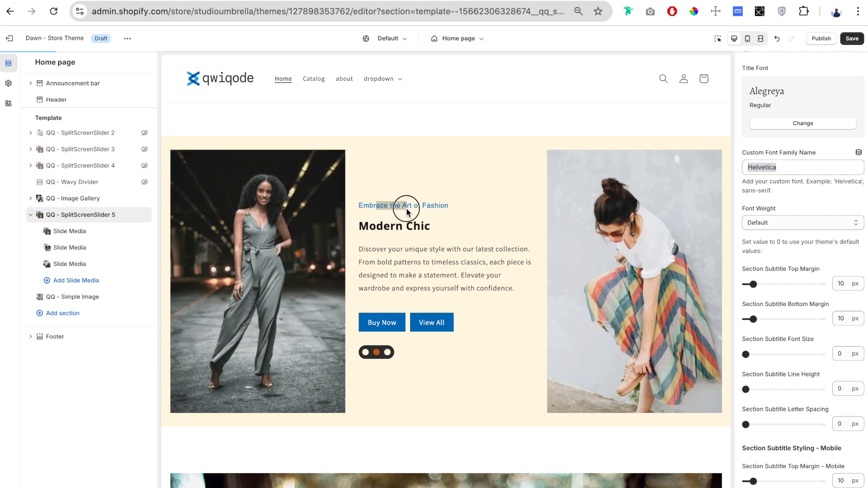
click(751, 188)
drag(751, 188, 745, 168)
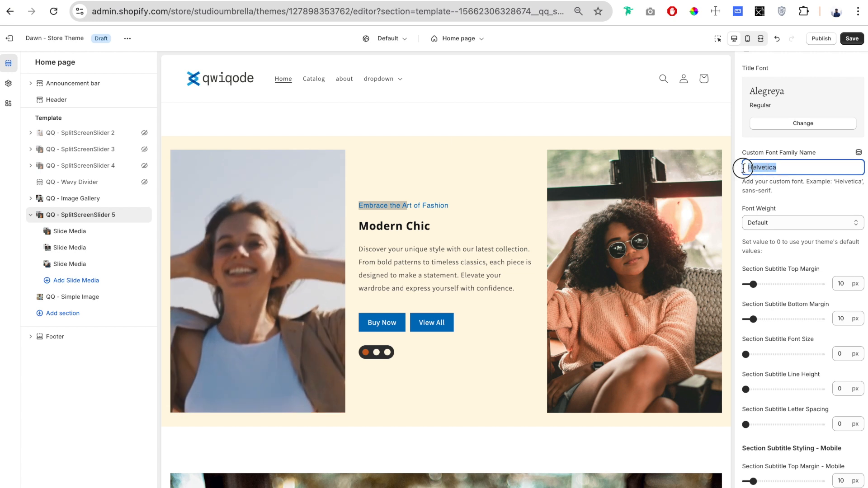
click(787, 198)
double_click(782, 169)
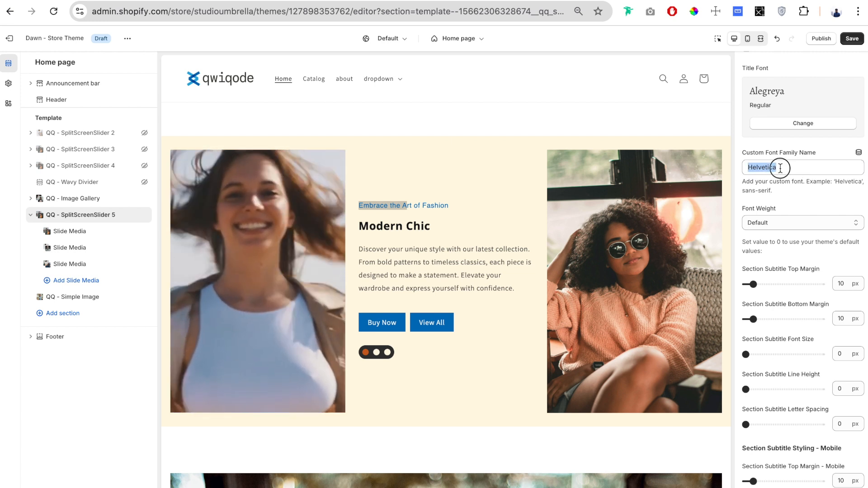
key(BackSpace)
Try the 700 (Bold) Font Weight on the section subtitle and return it to Default
scroll(778, 154, up, 1)
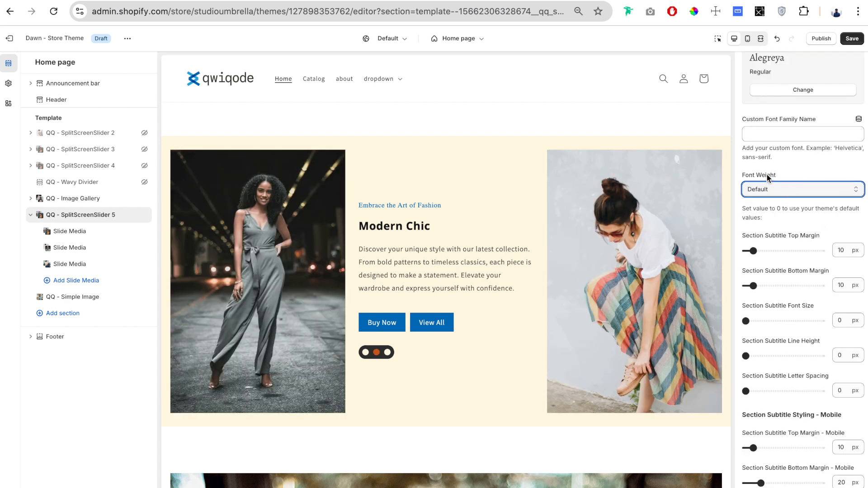
drag(781, 176, 746, 173)
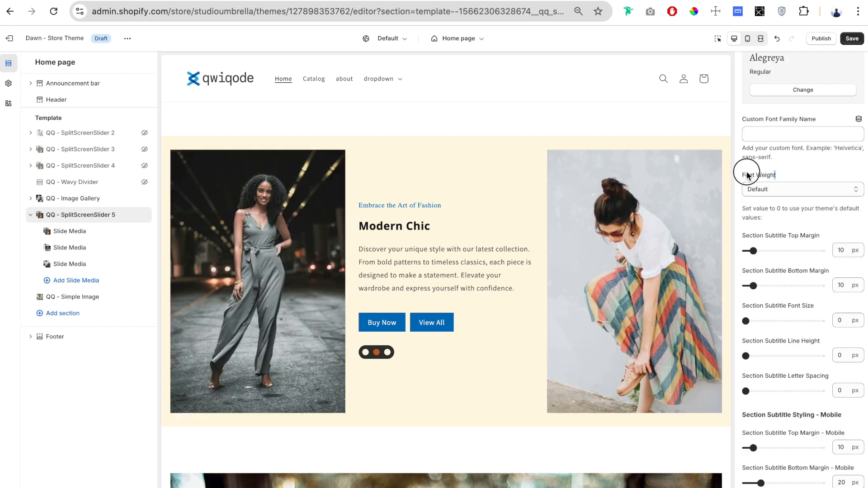
click(784, 190)
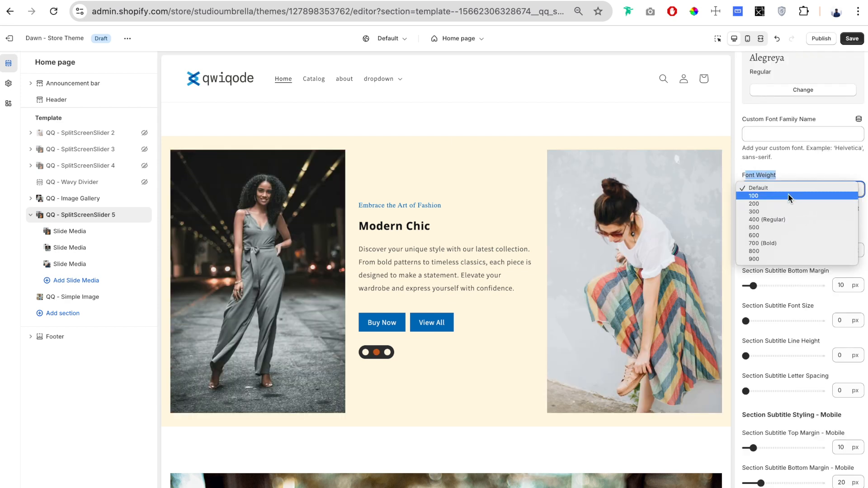
click(789, 244)
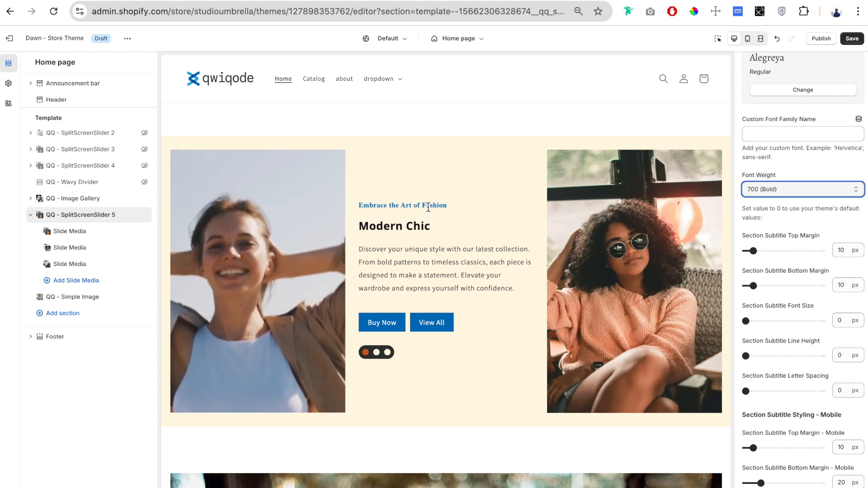
click(774, 187)
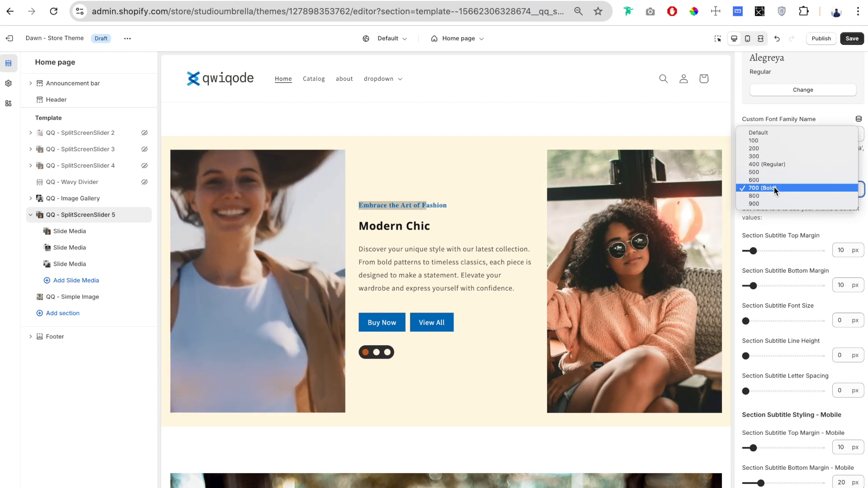
click(783, 131)
Try a Section Subtitle Bottom Margin of 35 px and return it to 10 px
scroll(804, 266, down, 2)
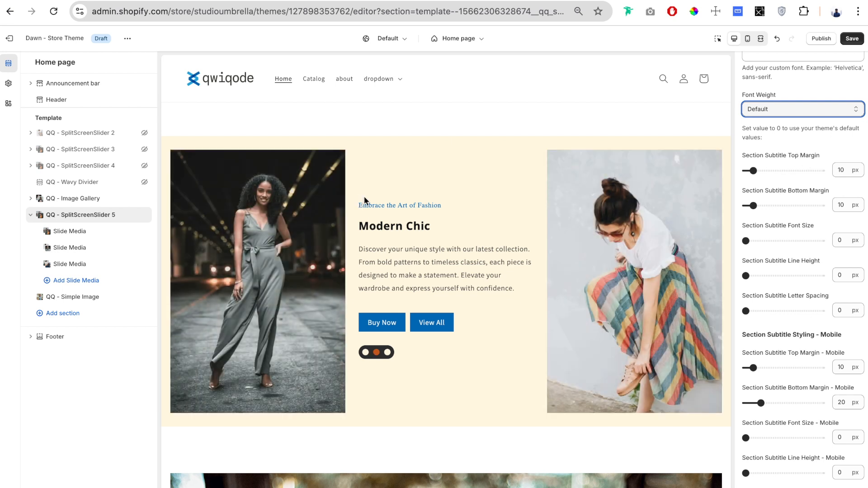
scroll(801, 218, down, 1)
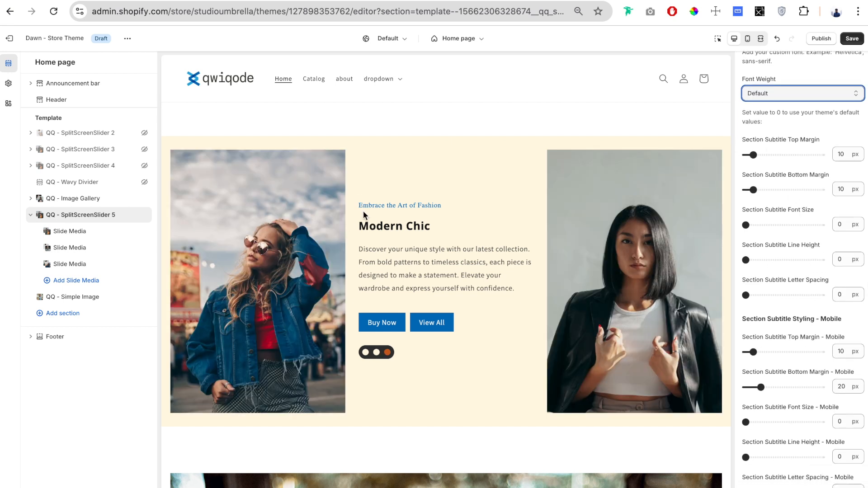
drag(754, 190, 772, 190)
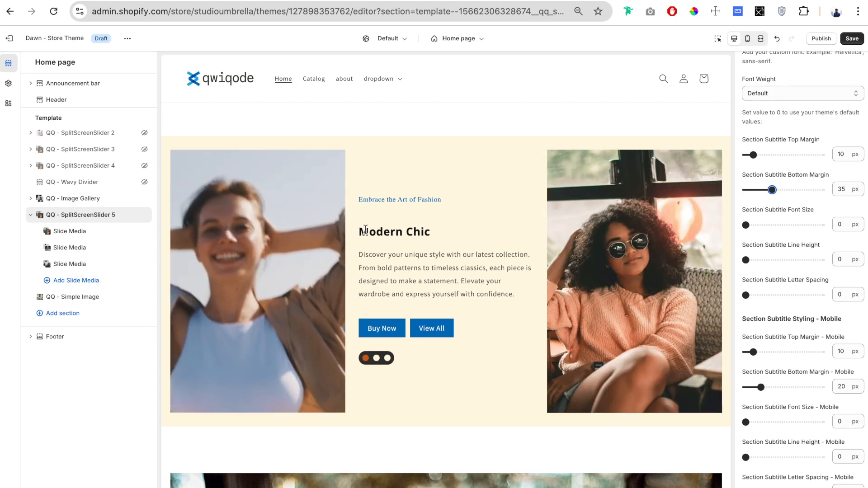
drag(772, 190, 758, 190)
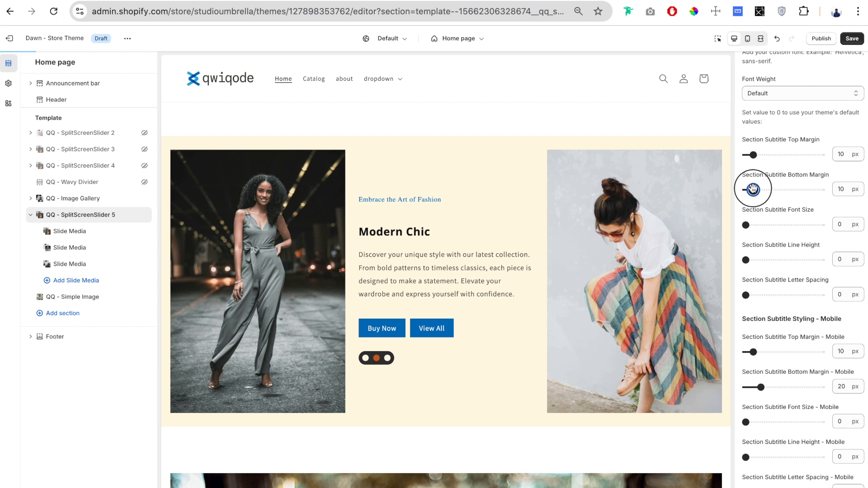
Try Section Subtitle Font Sizes of 27 px and 46 px
scroll(744, 199, down, 2)
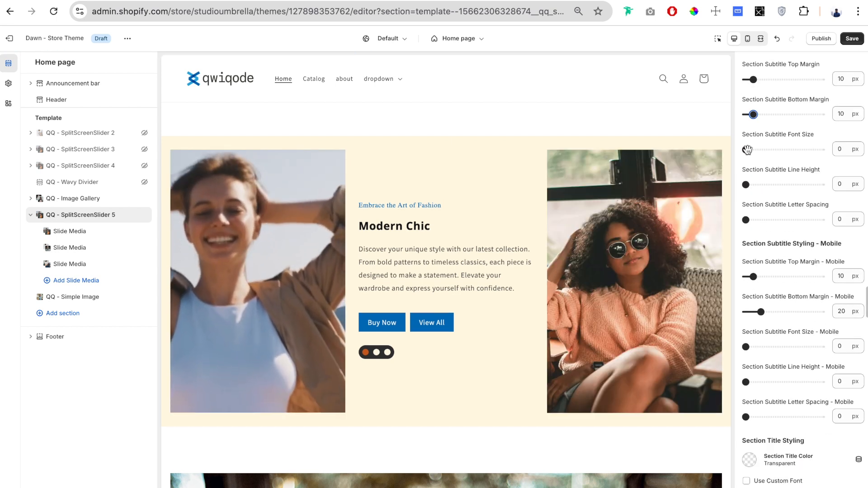
drag(747, 150, 766, 150)
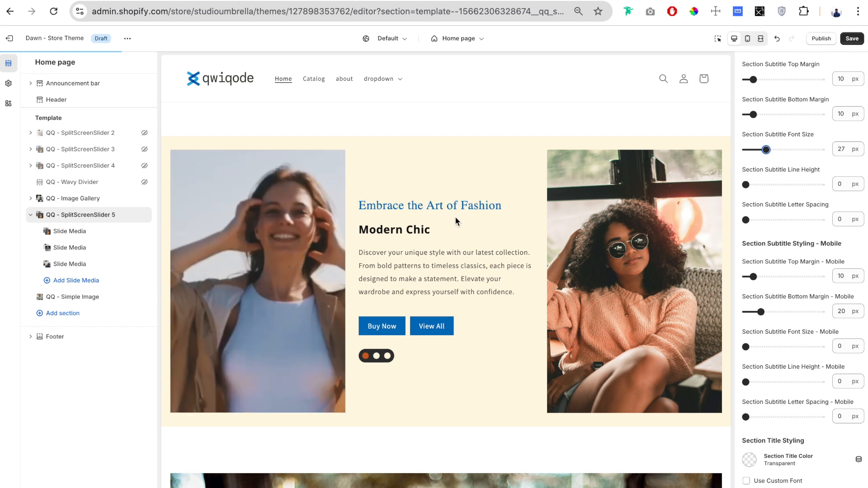
scroll(791, 195, down, 1)
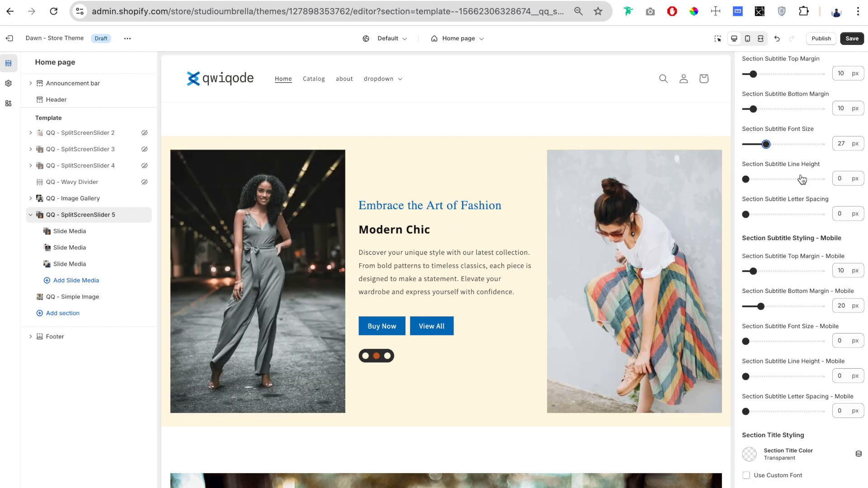
drag(826, 164, 787, 165)
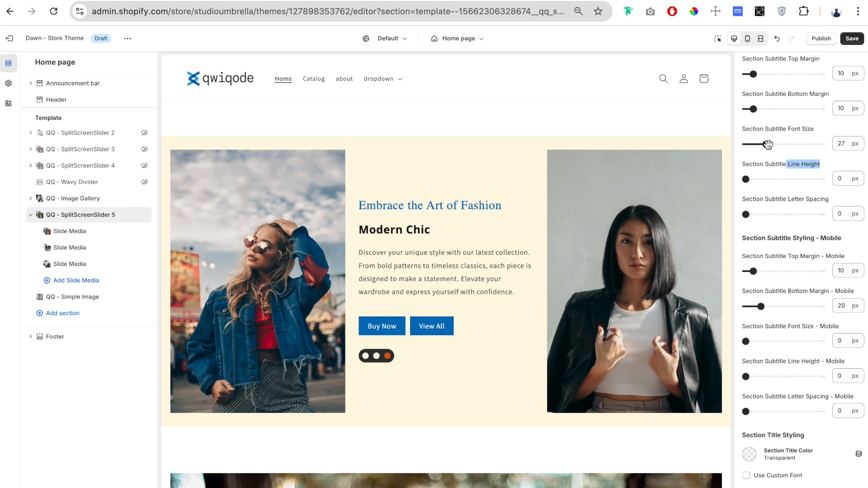
drag(768, 145, 781, 144)
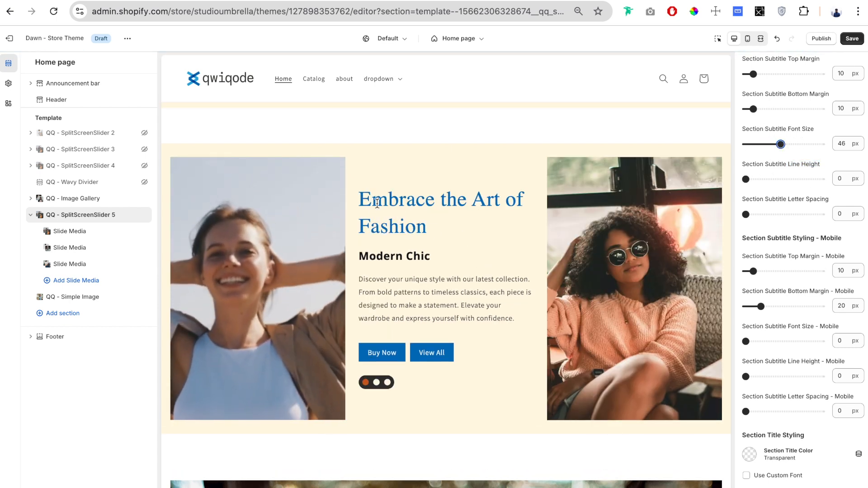
Try adjusting the Section Subtitle Line Height, return it to 0 px, and set the Section Subtitle Font Size to 23 px
click(772, 179)
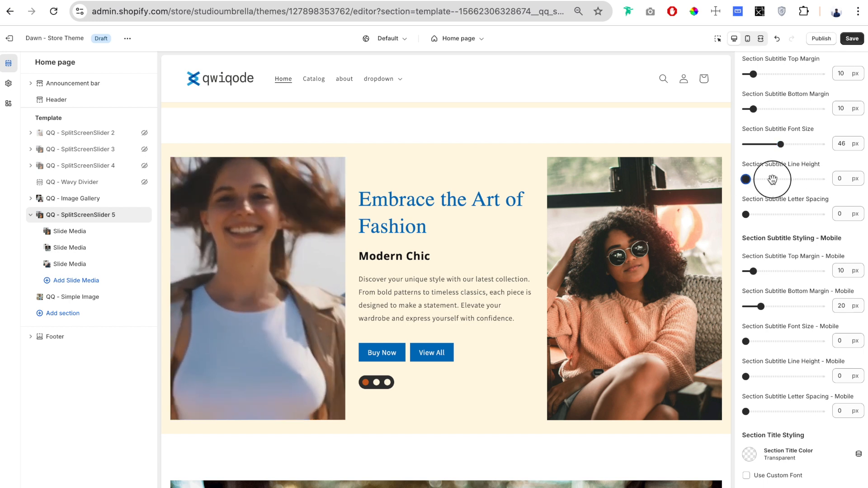
drag(772, 180, 775, 178)
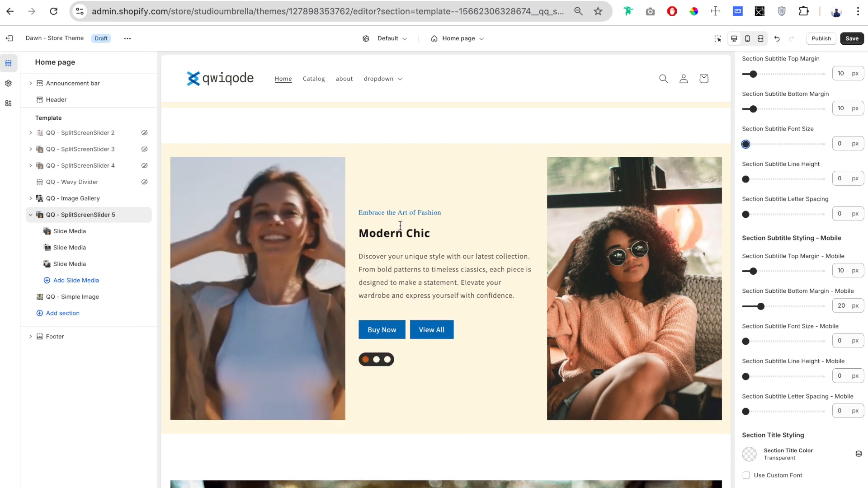
drag(748, 143, 763, 144)
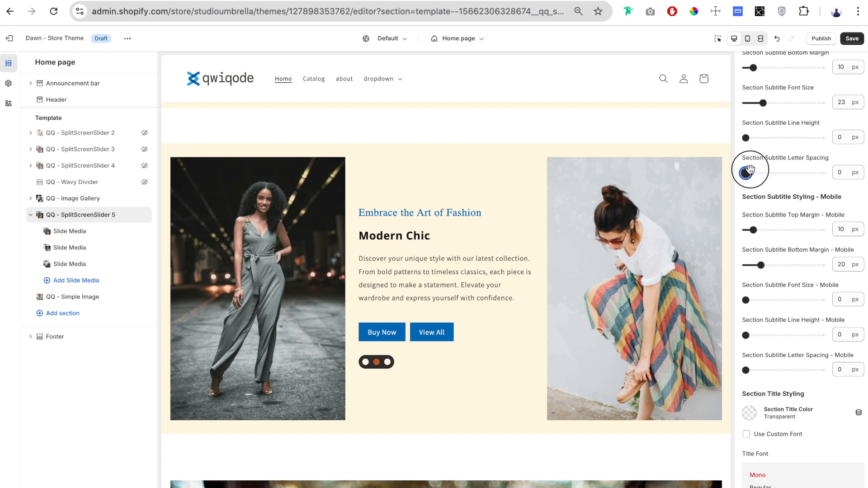
Try a Section Subtitle Letter Spacing of 3 px and return it to 0 px
drag(754, 172, 769, 172)
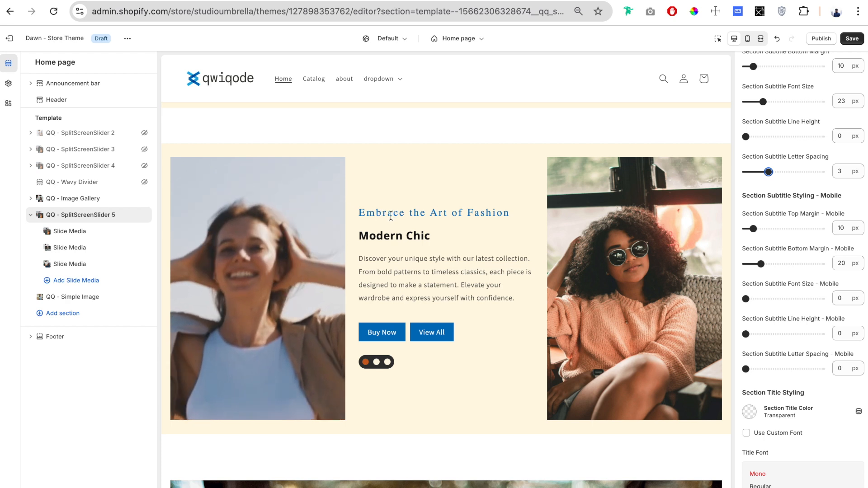
click(769, 172)
drag(769, 172, 746, 171)
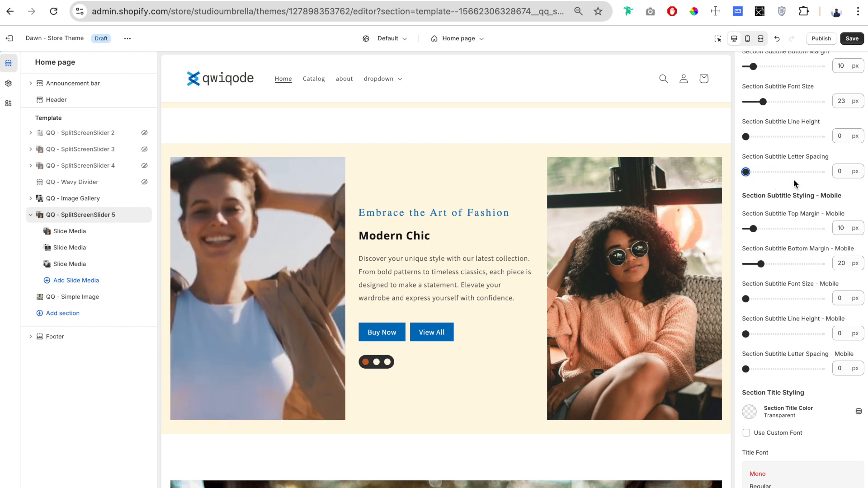
Set the Section Title Color to the recently used orange and apply Americana Regular as the title's custom font
scroll(782, 181, down, 1)
scroll(782, 181, down, 1)
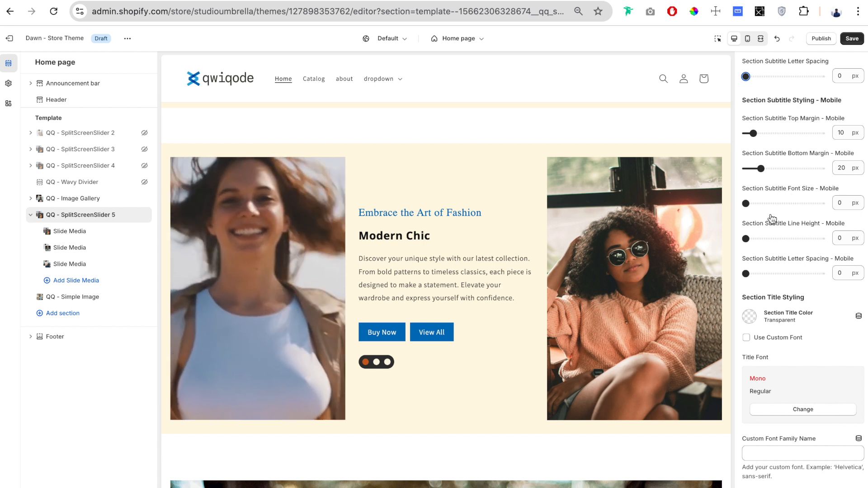
scroll(797, 254, down, 4)
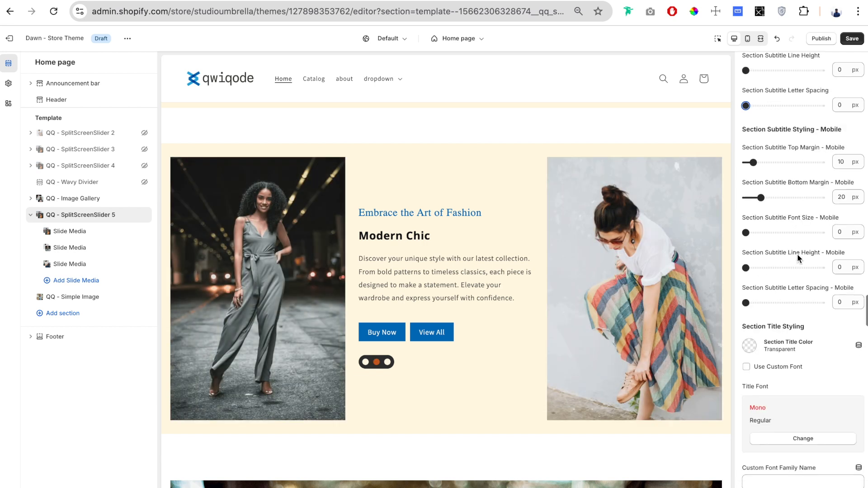
scroll(797, 253, down, 1)
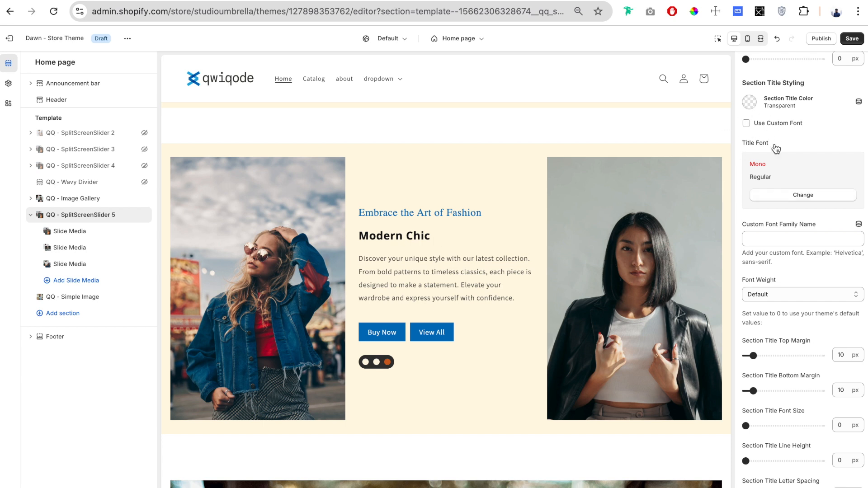
click(750, 104)
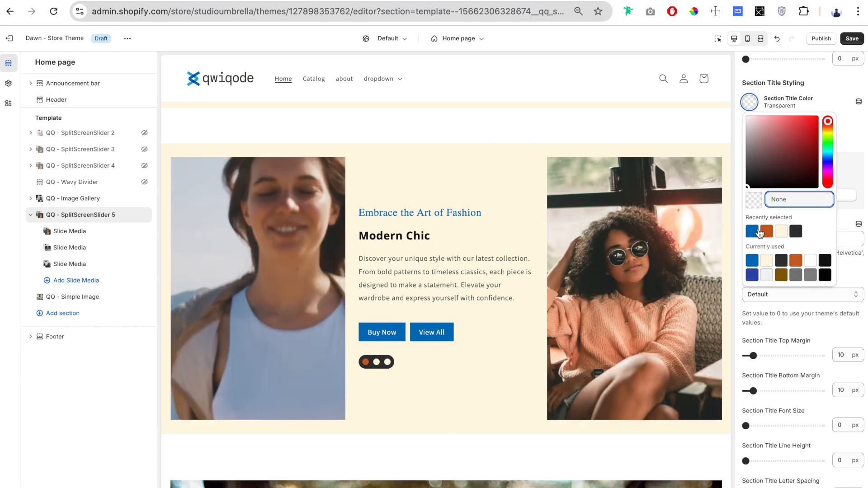
click(766, 231)
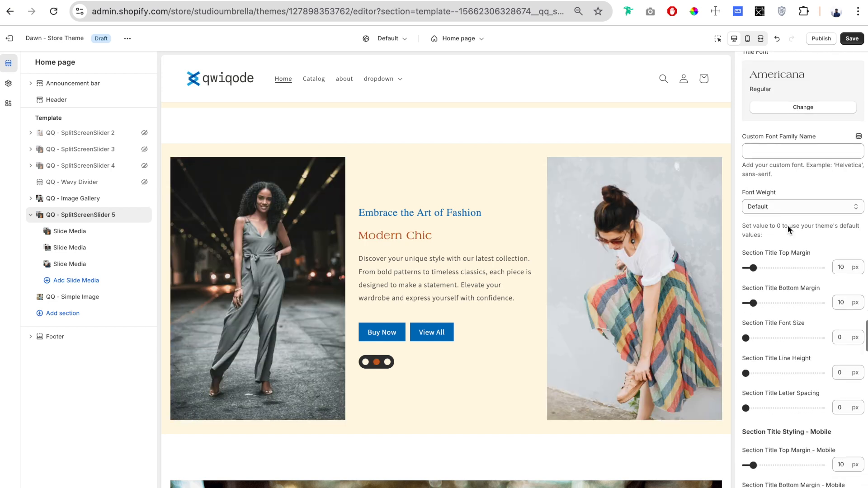
Set the Section Title Font Size to 48 px
scroll(769, 254, down, 2)
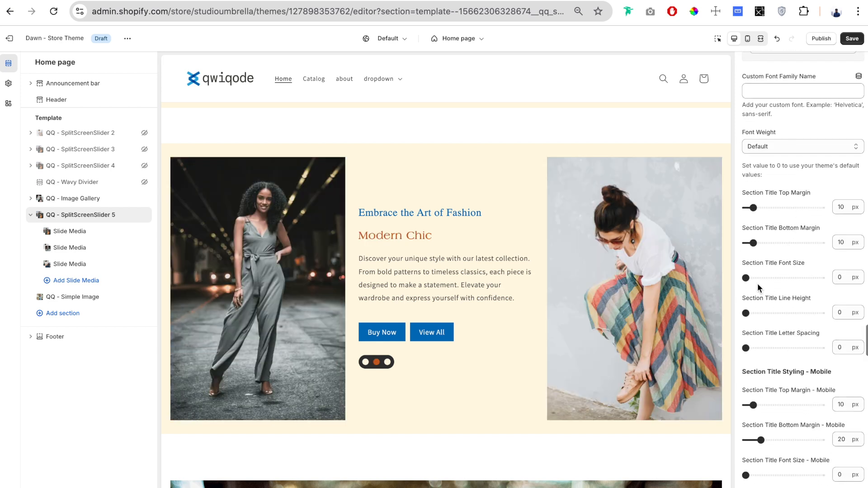
drag(758, 280, 782, 277)
scroll(794, 246, down, 5)
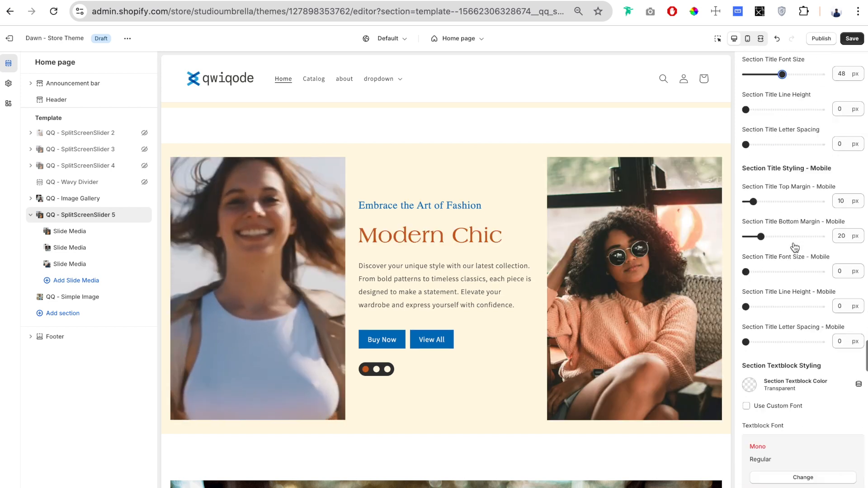
scroll(796, 180, down, 1)
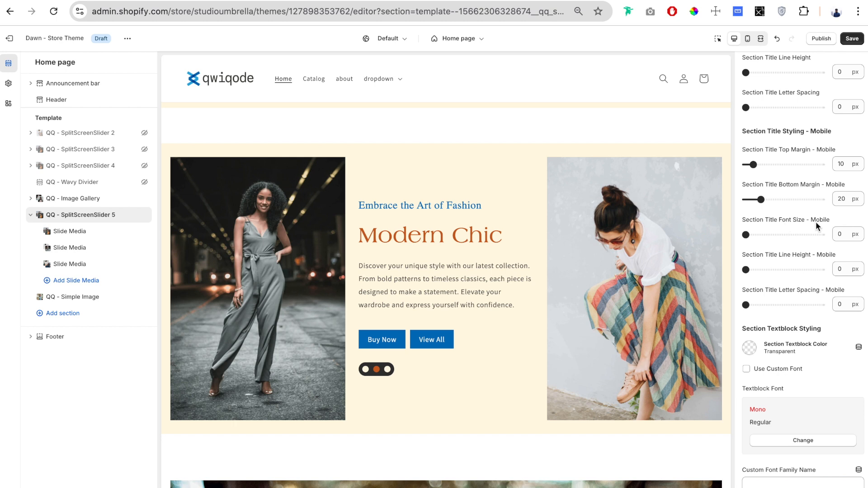
scroll(800, 292, down, 5)
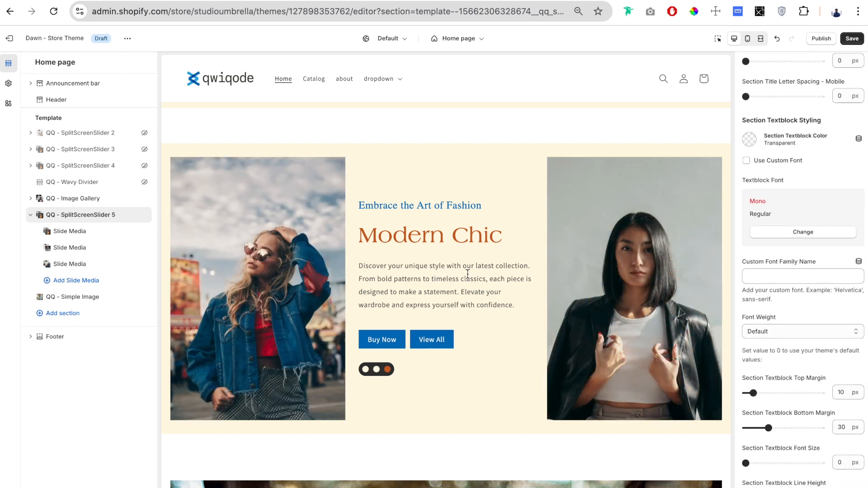
Set the Section Textblock Color to the gray swatch and the Section Textblock Font Size to 19 px
click(754, 144)
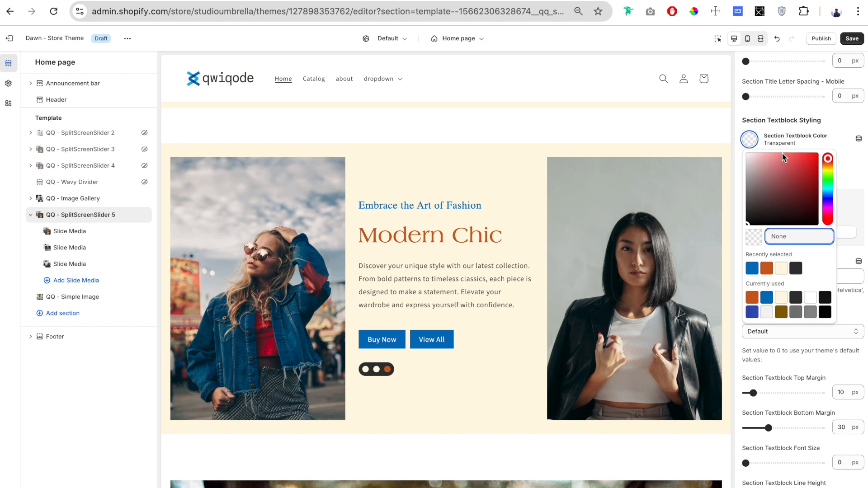
click(736, 175)
scroll(792, 220, down, 3)
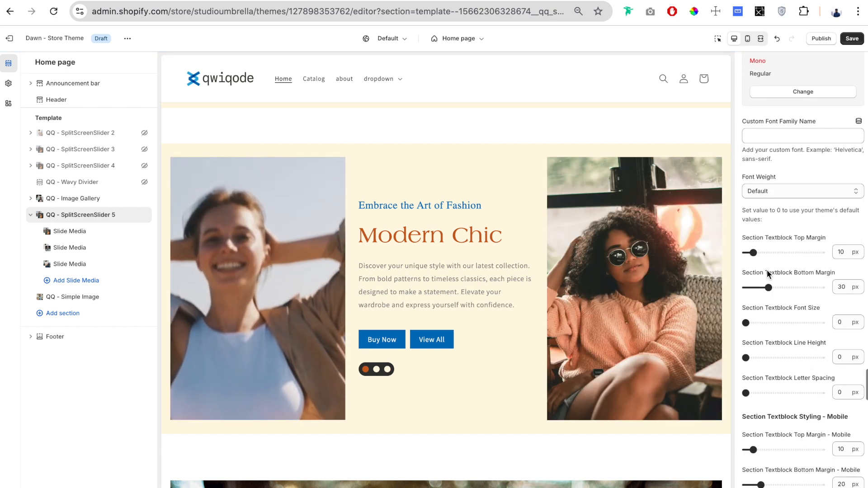
click(760, 322)
scroll(785, 294, down, 6)
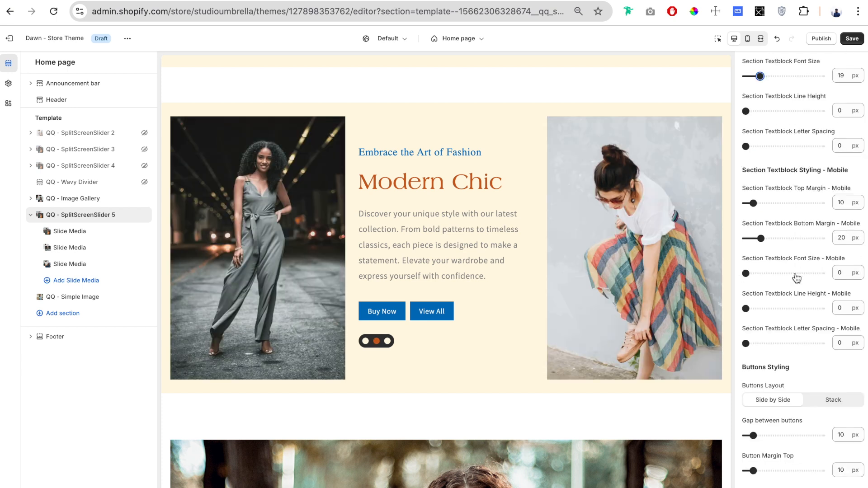
Try the Stack buttons layout, return it to Side by Side, and set the Gap between buttons to 30 px
scroll(770, 155, down, 5)
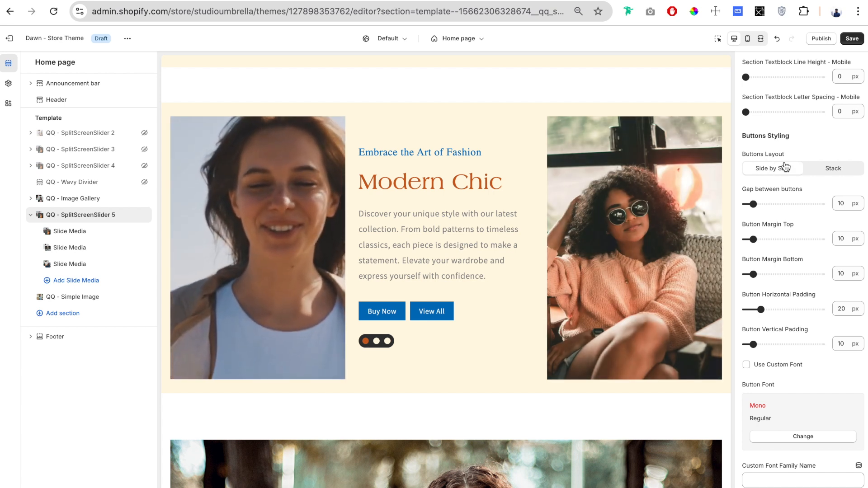
click(838, 173)
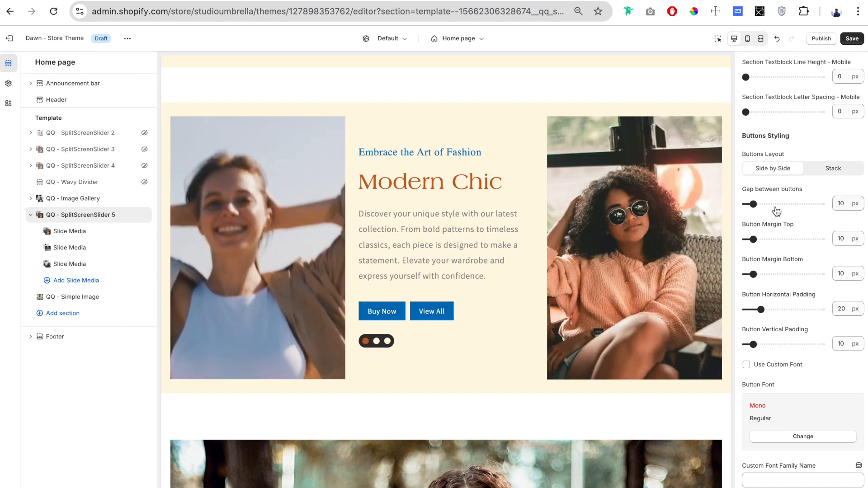
drag(753, 204, 769, 204)
Try a Button Margin Top of 33 px, and set both the Button Margin Top and Button Margin Bottom to 0 px
scroll(769, 205, down, 1)
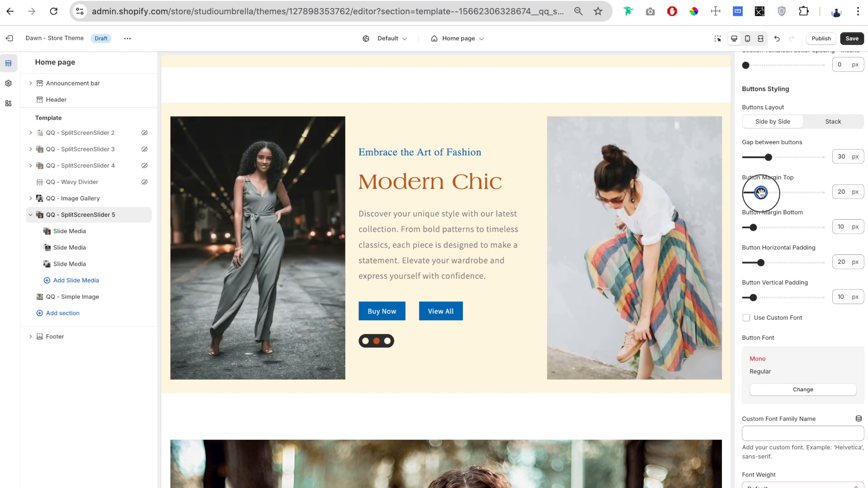
drag(765, 193, 771, 193)
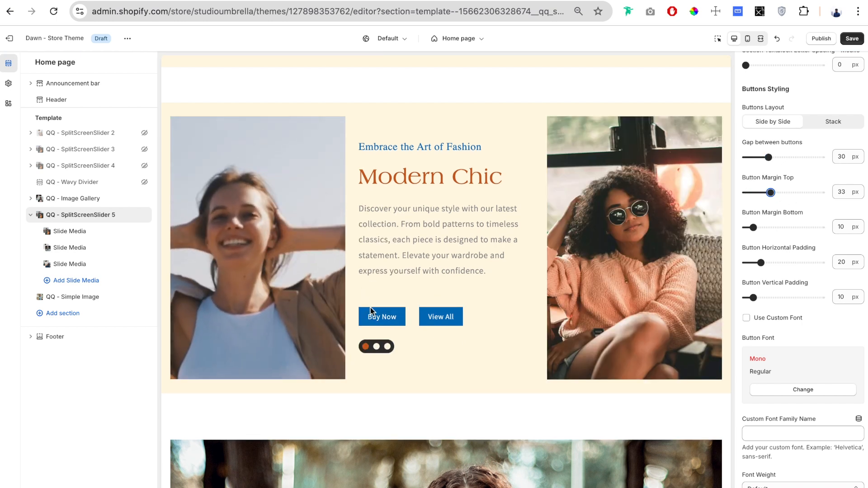
drag(768, 228, 768, 228)
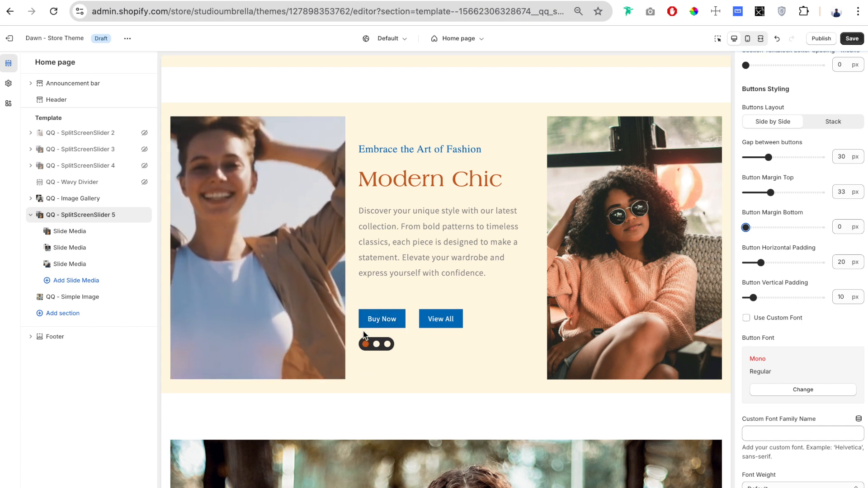
click(376, 347)
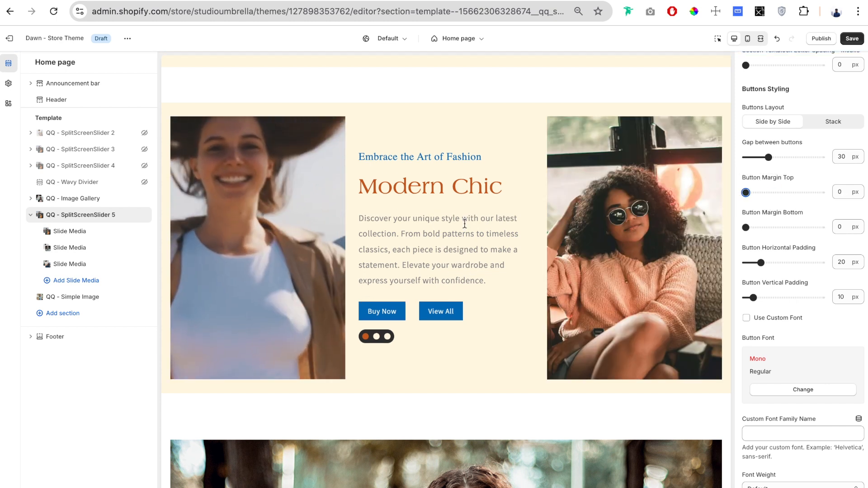
Set the Section Textblock Bottom Margin to 10 px
scroll(793, 262, up, 7)
scroll(793, 262, up, 2)
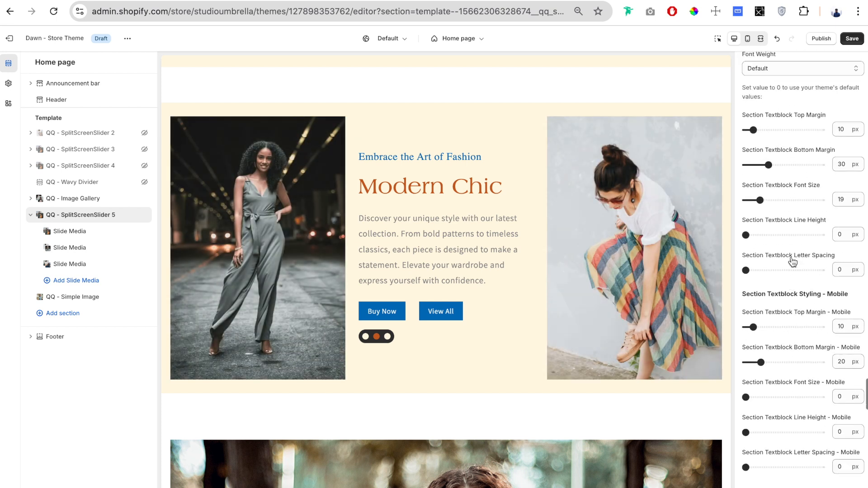
scroll(803, 261, up, 2)
drag(767, 236, 747, 238)
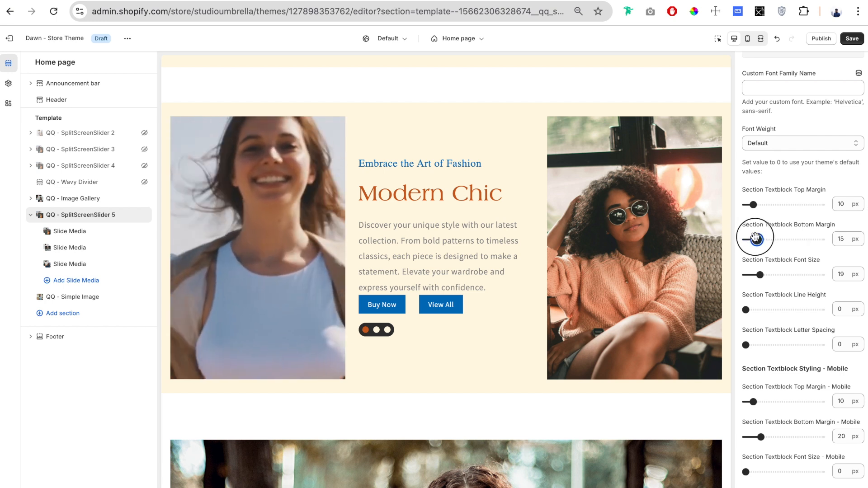
drag(755, 238, 753, 238)
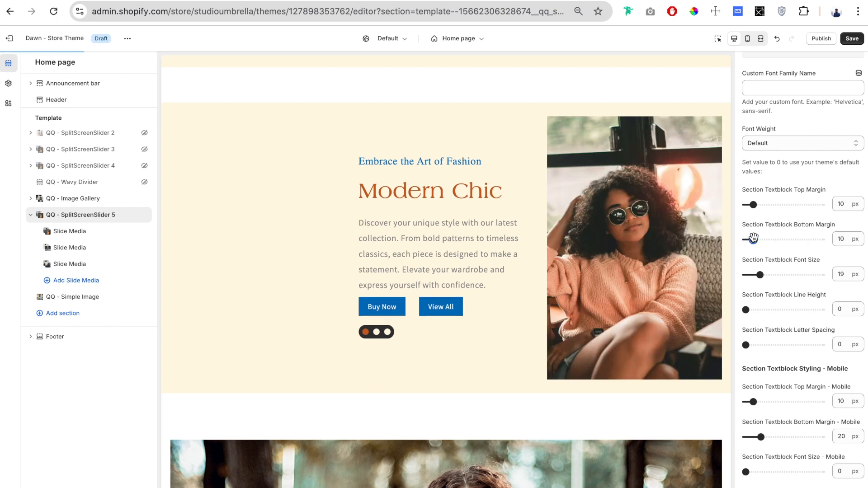
Set the Button Margin Top to 20 px in the Buttons Styling settings
scroll(797, 289, down, 10)
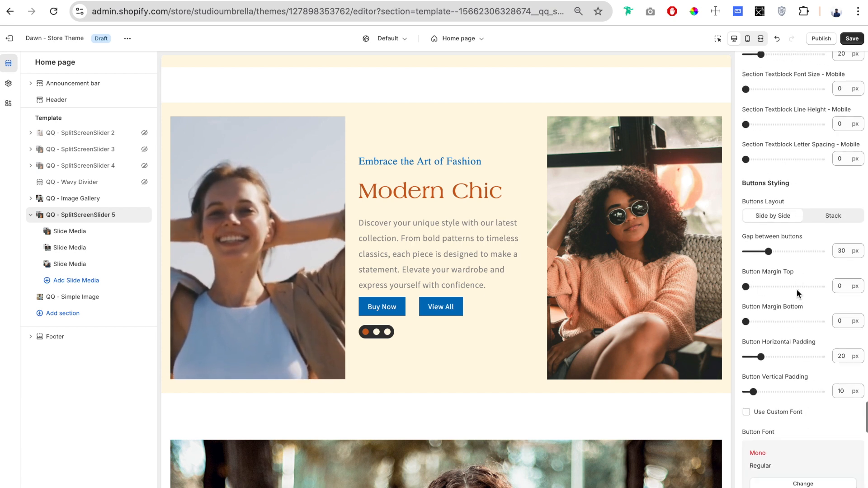
scroll(797, 289, down, 1)
drag(746, 264, 764, 261)
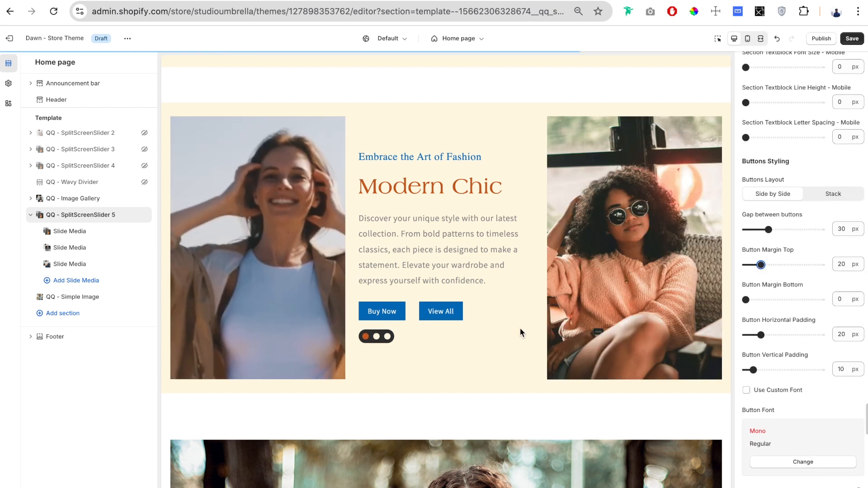
Set the Button Horizontal Padding to 34 px and the Button Vertical Padding to 12 px
scroll(837, 174, up, 3)
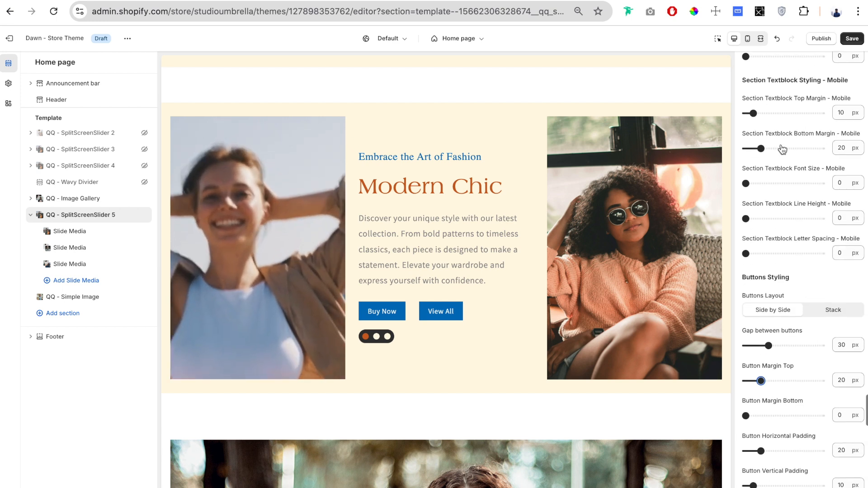
scroll(760, 206, down, 6)
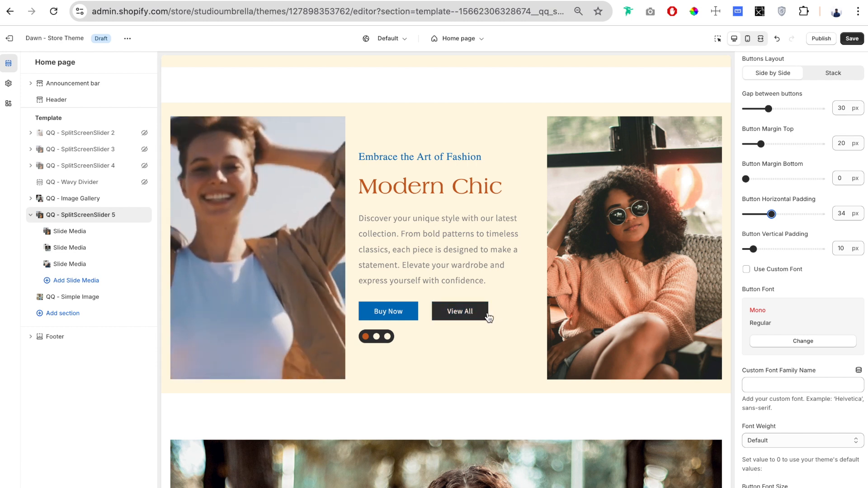
drag(753, 249, 762, 249)
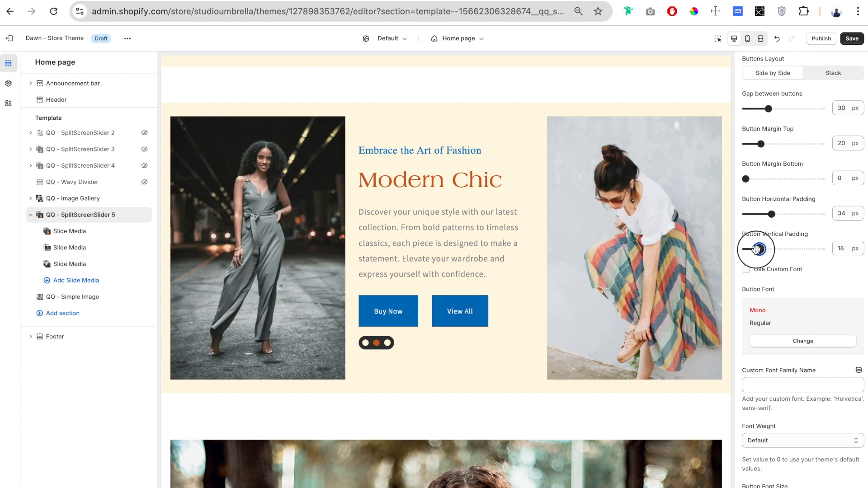
drag(757, 249, 755, 249)
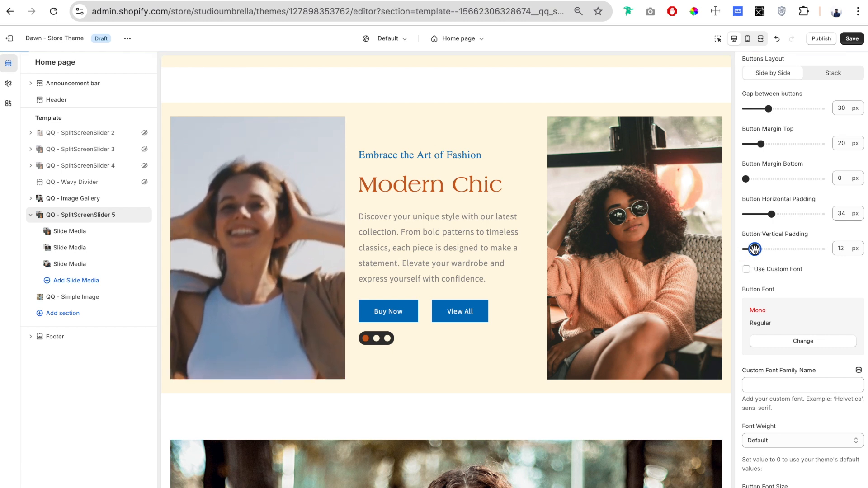
Apply Americana Regular as the buttons' custom font and set the Button Font Size to 21 px
scroll(805, 220, down, 3)
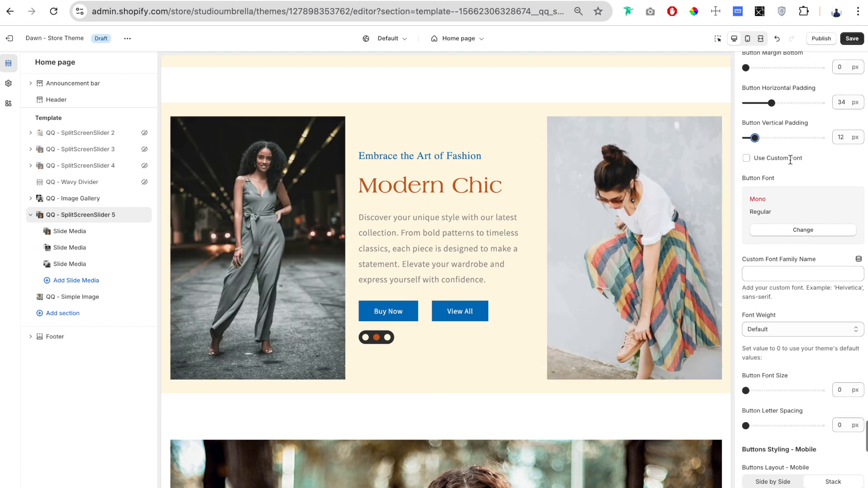
click(763, 163)
scroll(771, 268, down, 1)
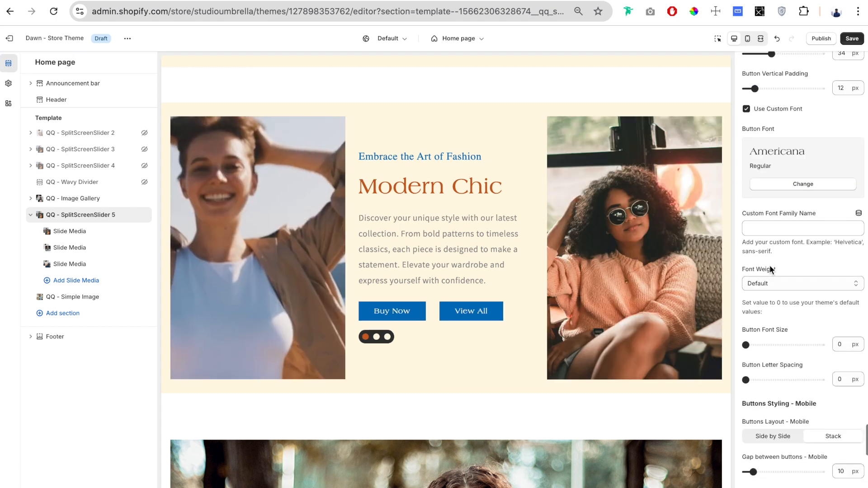
scroll(764, 248, down, 1)
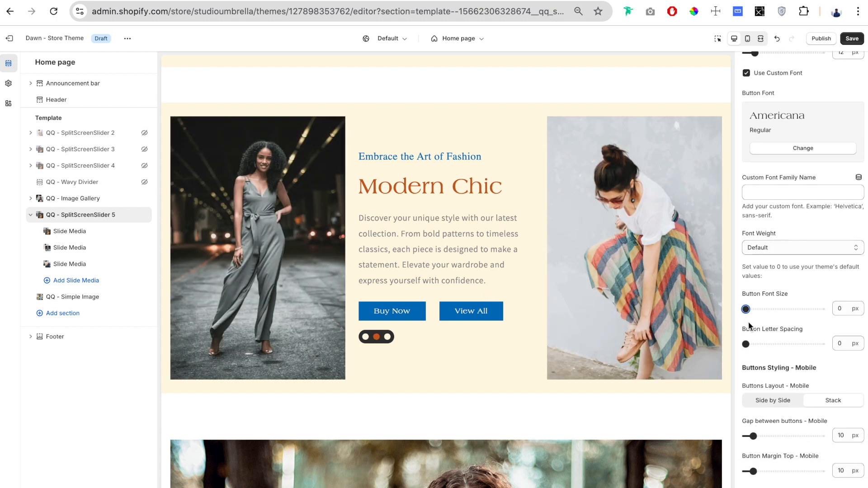
scroll(807, 270, down, 1)
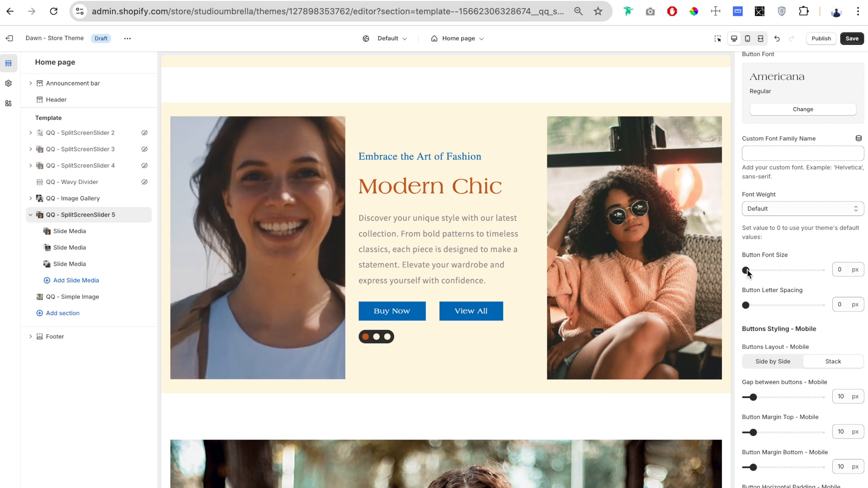
drag(746, 271, 762, 271)
Set the Button Border Radius to 33 px
scroll(786, 246, down, 5)
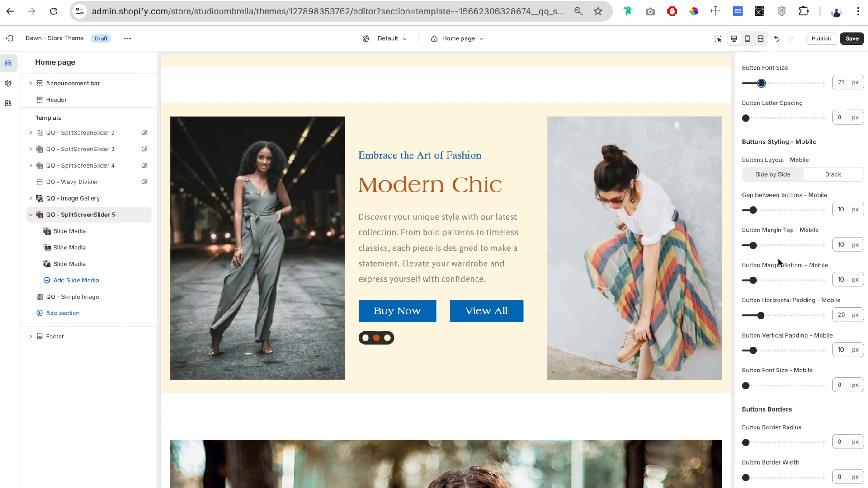
scroll(791, 284, down, 1)
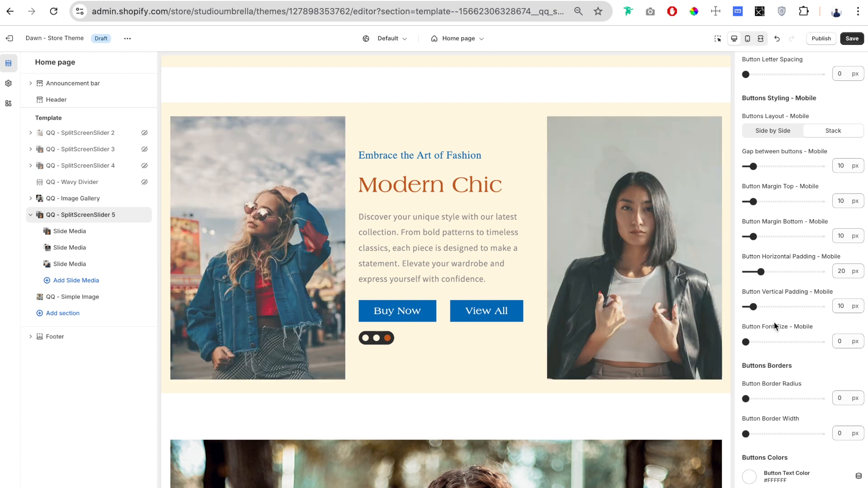
scroll(771, 316, down, 3)
scroll(768, 315, down, 1)
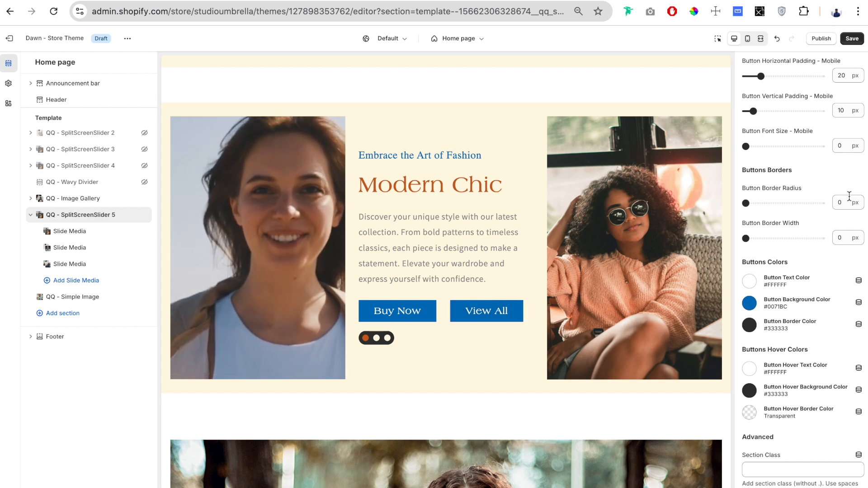
click(753, 203)
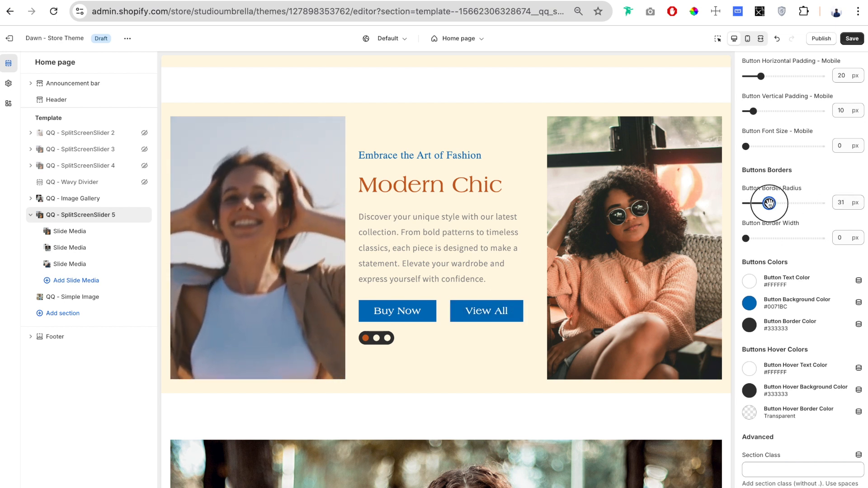
drag(770, 204, 771, 204)
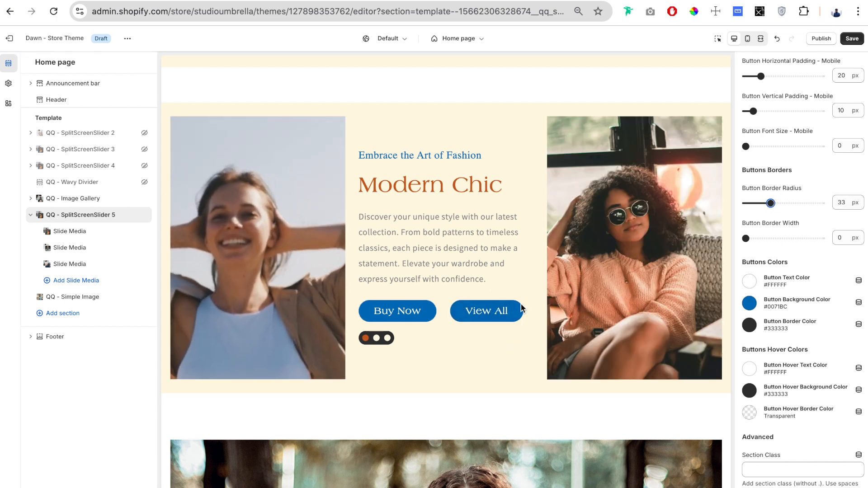
Try a Button Border Width of 4 px with the orange #CA611F as Button Border Color, and undo a test of 0 px width
scroll(795, 209, down, 1)
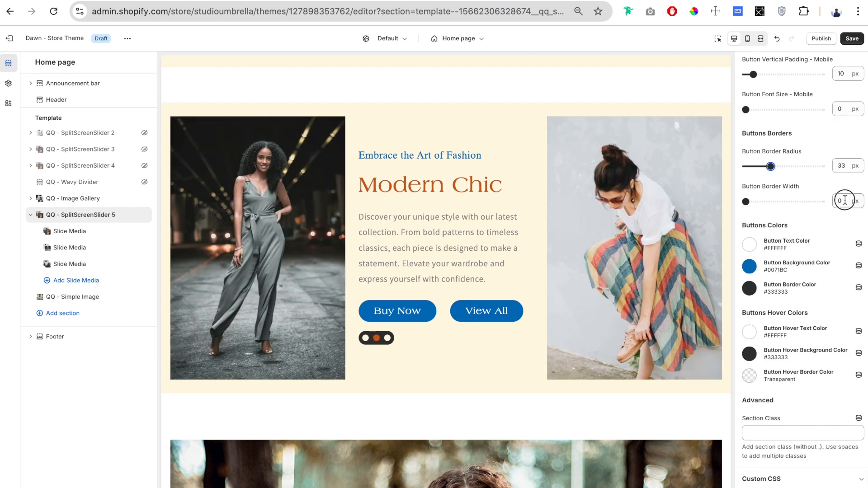
drag(744, 202, 751, 201)
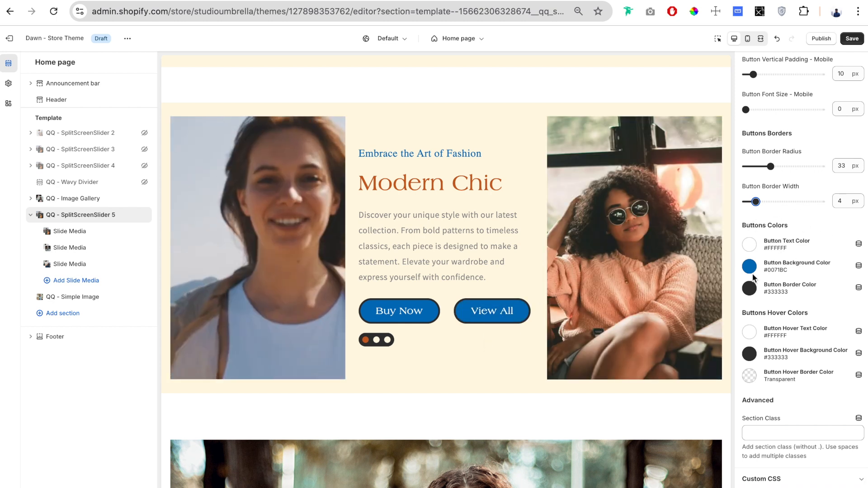
click(771, 297)
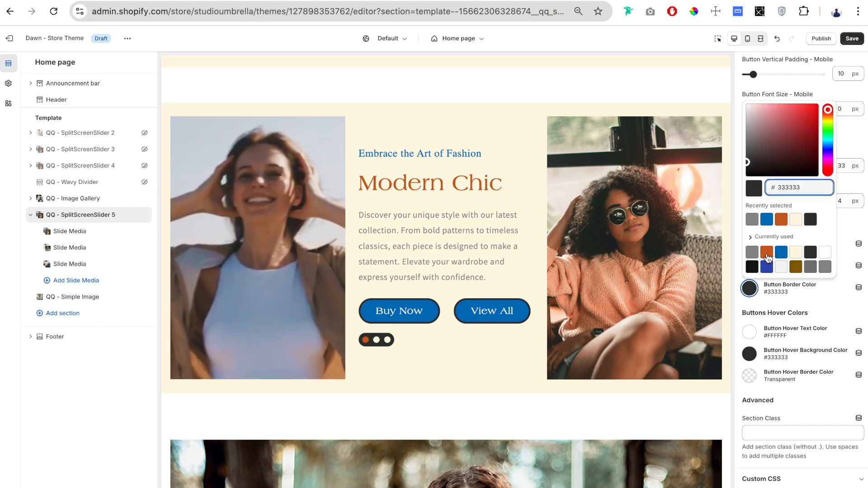
click(767, 252)
key(Escape)
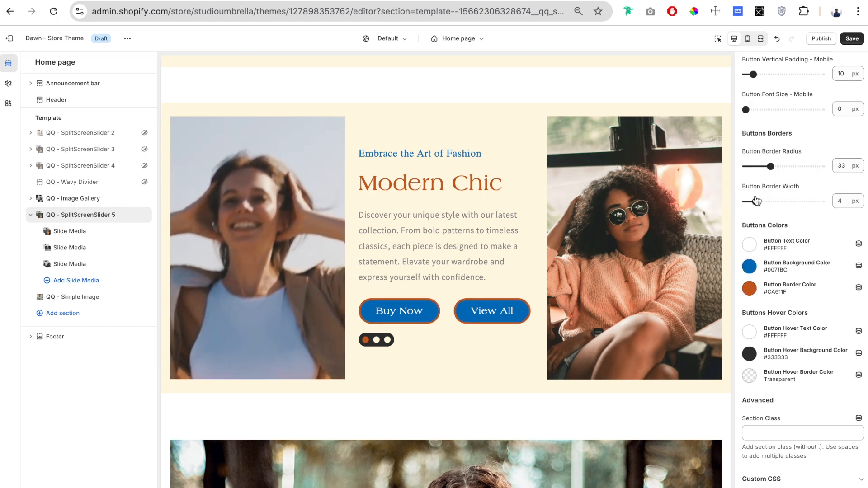
drag(755, 201, 732, 201)
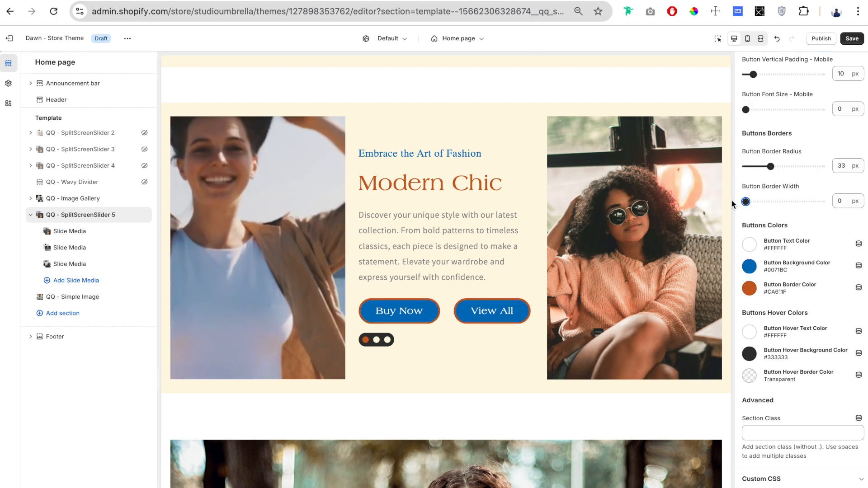
key(ctrl+z)
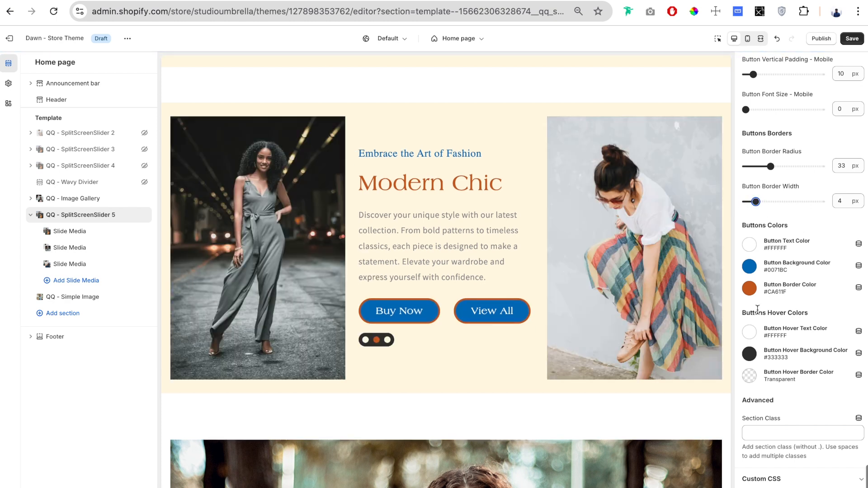
Clear the Button Background Color to transparent and set the Button Text Color to #CA611F
click(755, 269)
double_click(807, 167)
key(BackSpace)
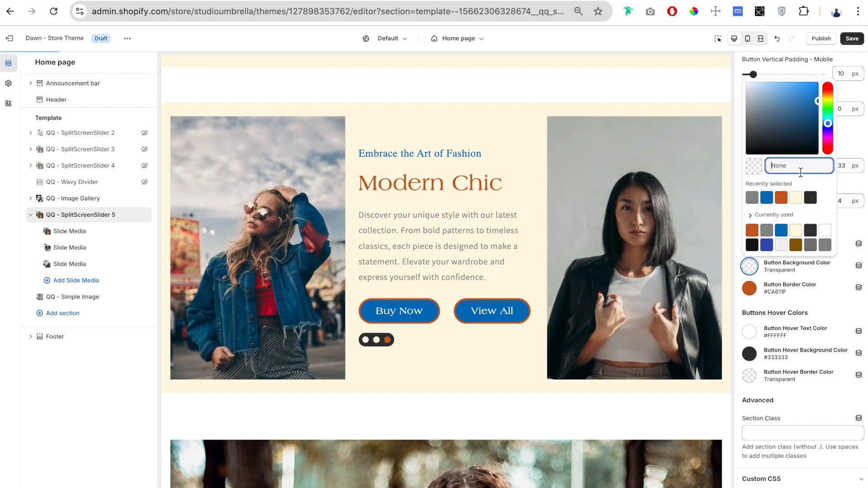
click(739, 256)
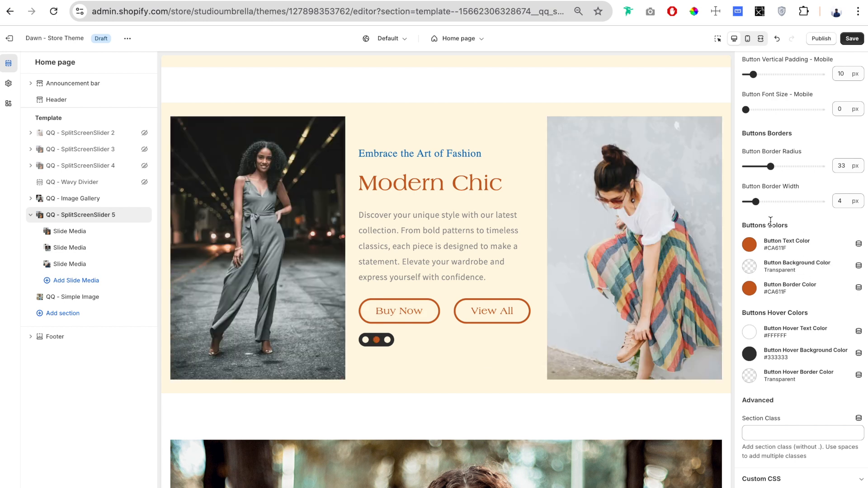
Set the Button Border Width to 2 px and both the Button Text Color and Button Border Color to #121212
drag(755, 202, 751, 202)
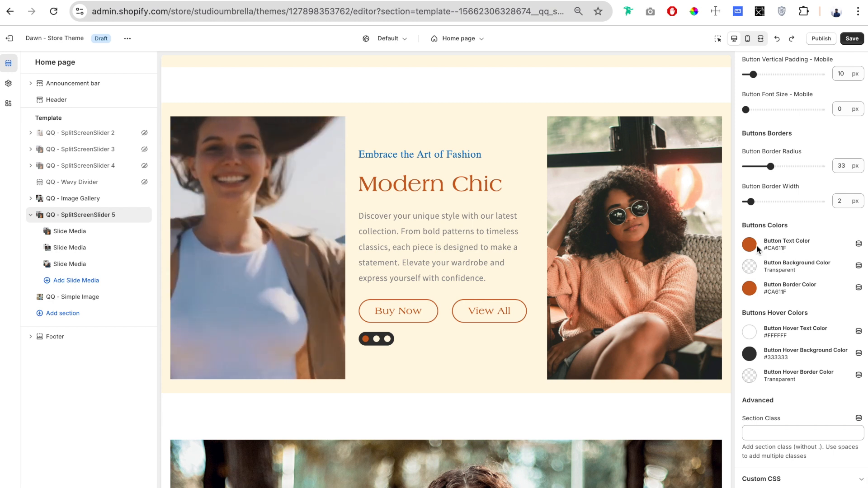
click(749, 244)
click(752, 223)
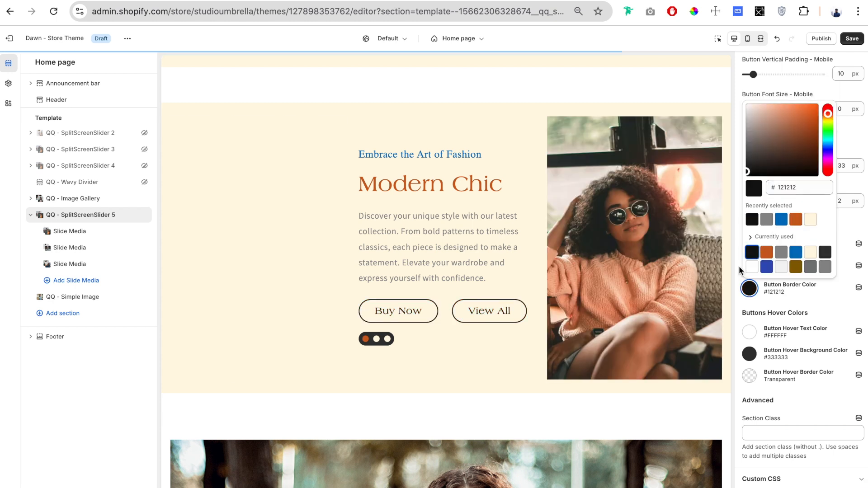
Set the Button Hover Background Color and Button Hover Border Color to #CA611F, and save the theme changes
click(739, 266)
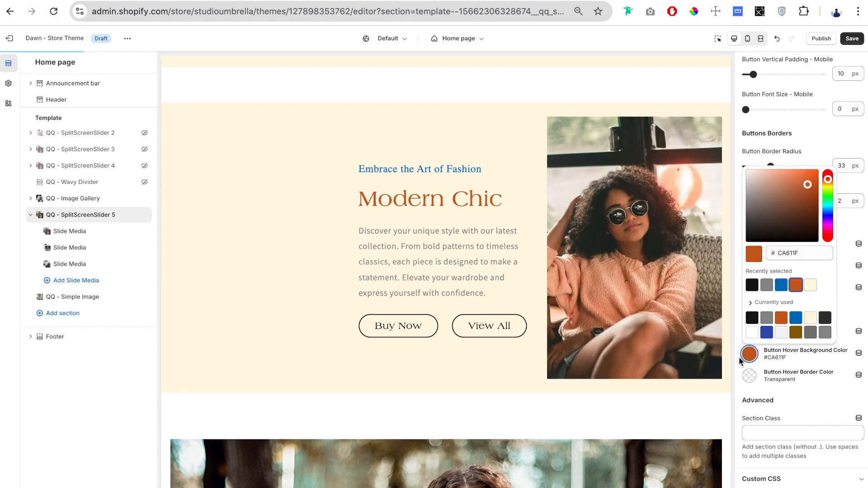
click(499, 316)
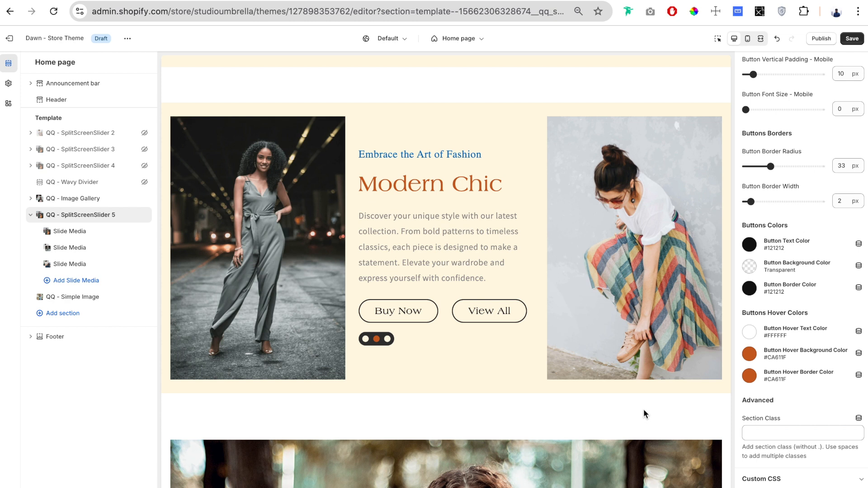
click(853, 39)
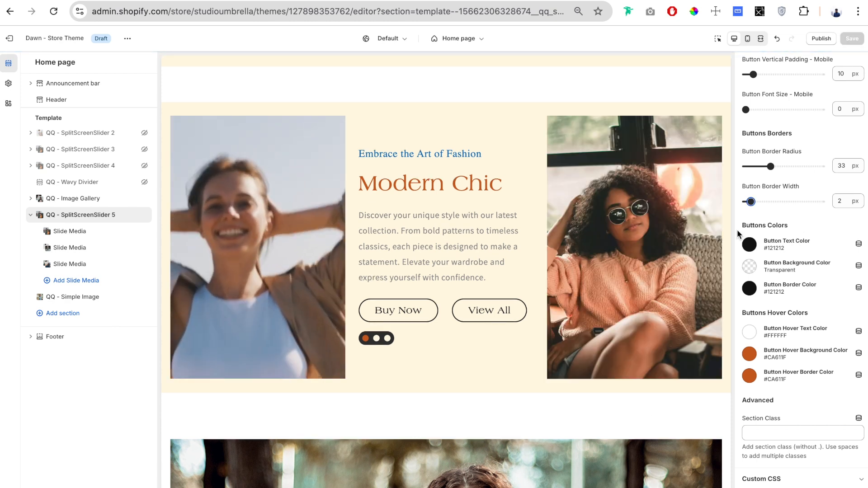